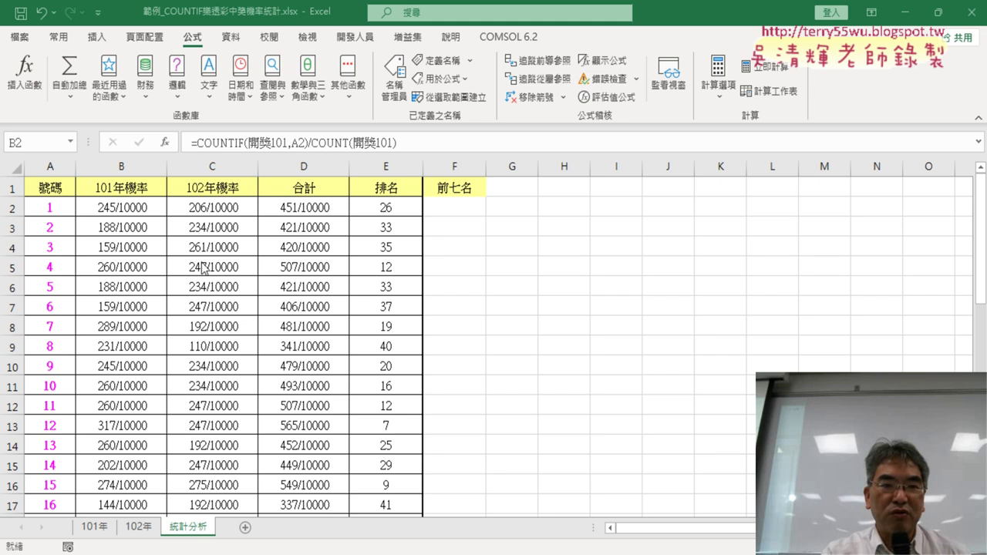
- Open the Name Manager from the 公式 tab to list the workbook's defined names
{"action": "left_click", "coordinate": [121, 212]}
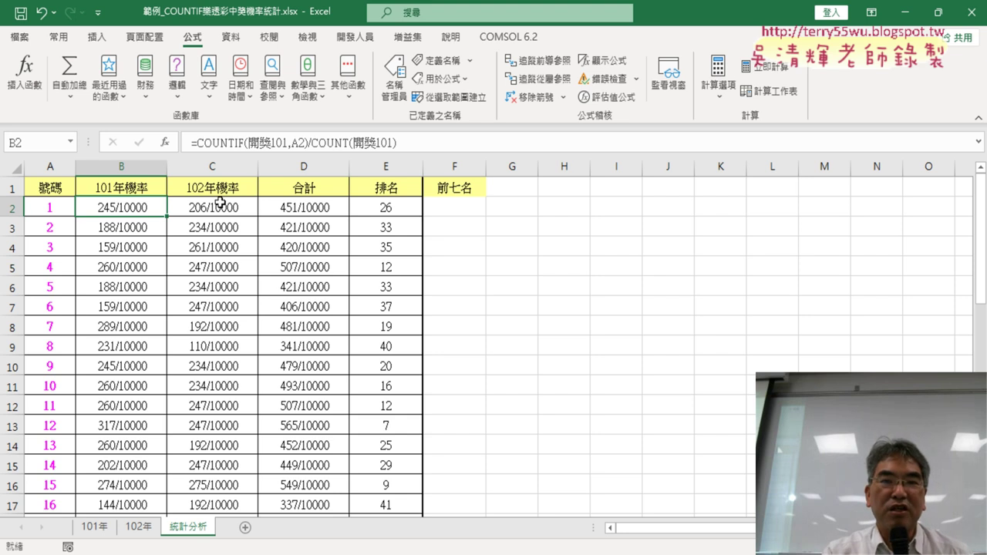
{"action": "left_click", "coordinate": [59, 39]}
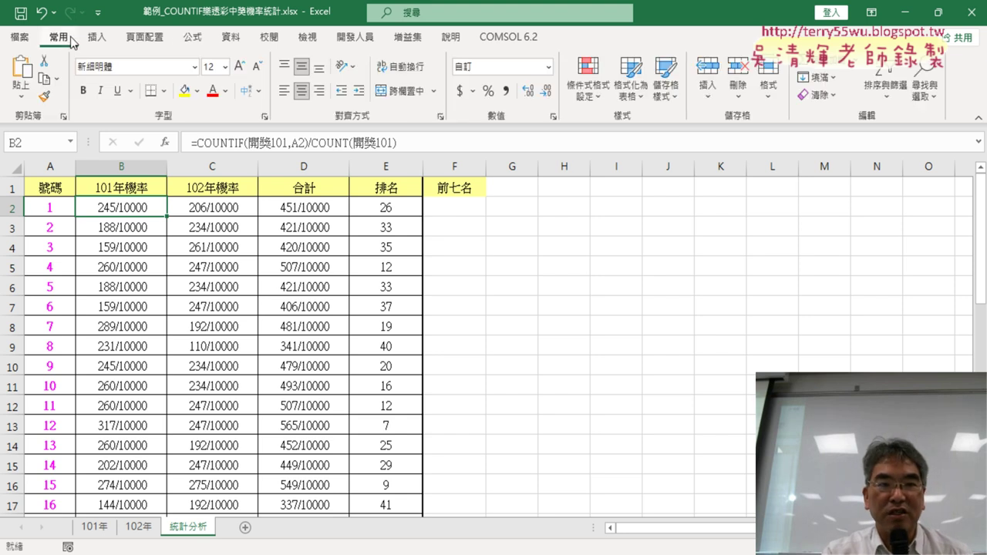
{"action": "left_click", "coordinate": [192, 38]}
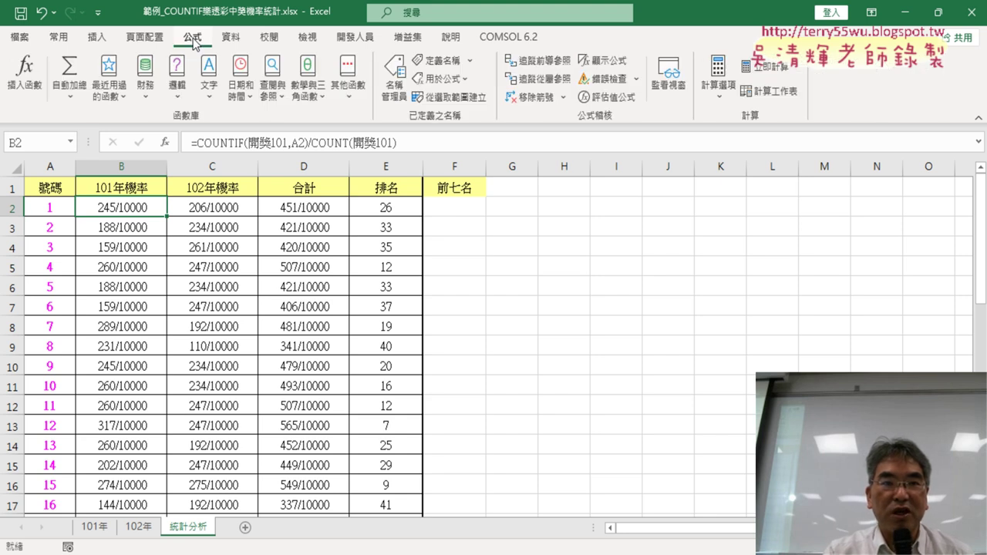
{"action": "left_click", "coordinate": [394, 84]}
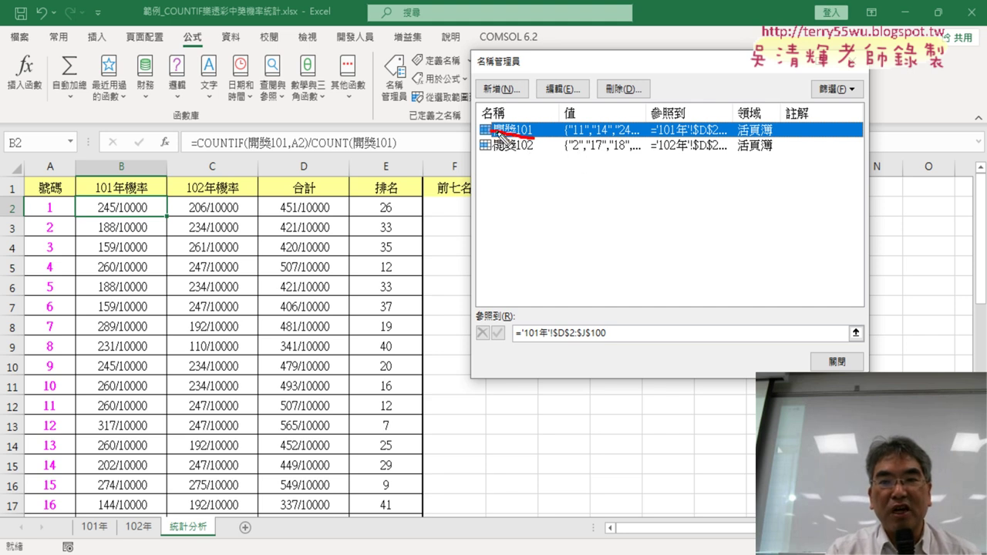
- Annotate the 開獎101 entry and its '101年'!$D$2:$J$100 參照到 range, then clear the marks
{"action": "left_click_drag", "start_coordinate": [540, 125], "coordinate": [535, 154]}
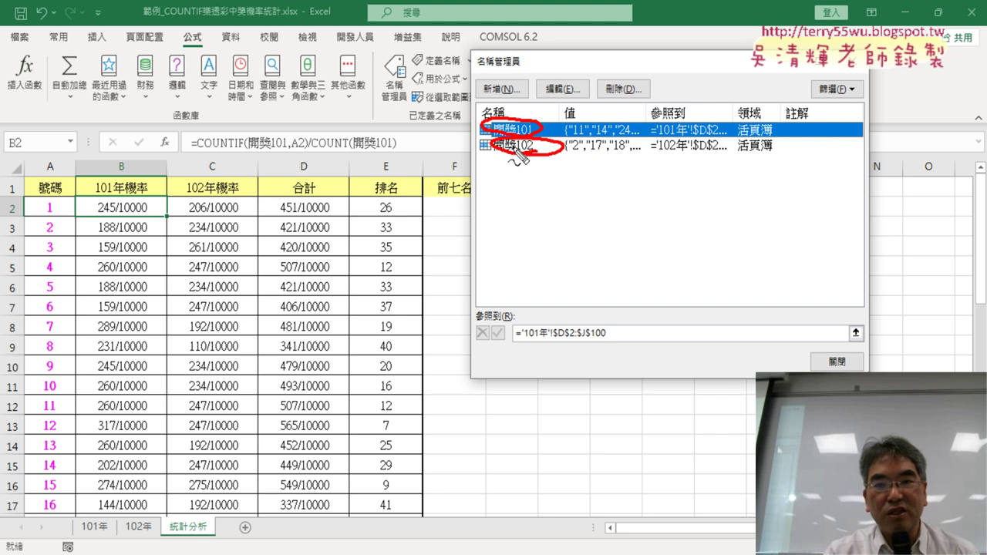
{"action": "mouse_move", "coordinate": [481, 132]}
{"action": "left_mouse_down"}
{"action": "mouse_move", "coordinate": [434, 164]}
{"action": "mouse_move", "coordinate": [497, 330]}
{"action": "mouse_move", "coordinate": [609, 345]}
{"action": "left_mouse_up"}
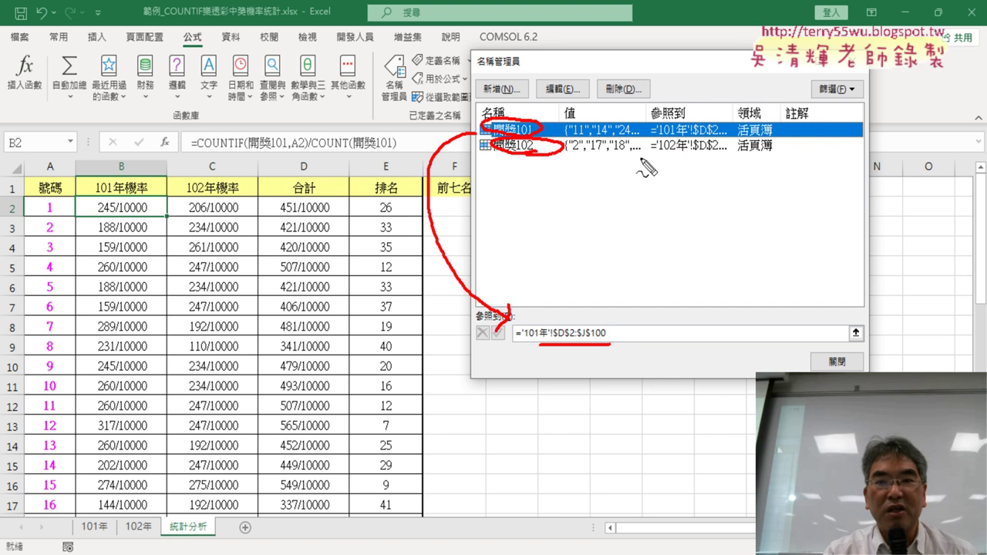
{"action": "left_click_drag", "start_coordinate": [583, 102], "coordinate": [587, 90]}
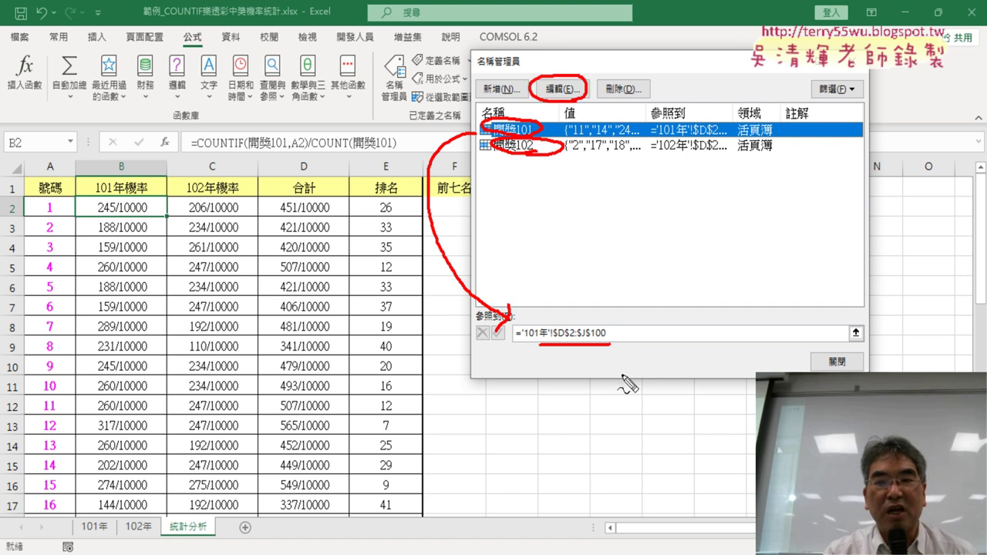
{"action": "left_click_drag", "start_coordinate": [505, 322], "coordinate": [509, 345]}
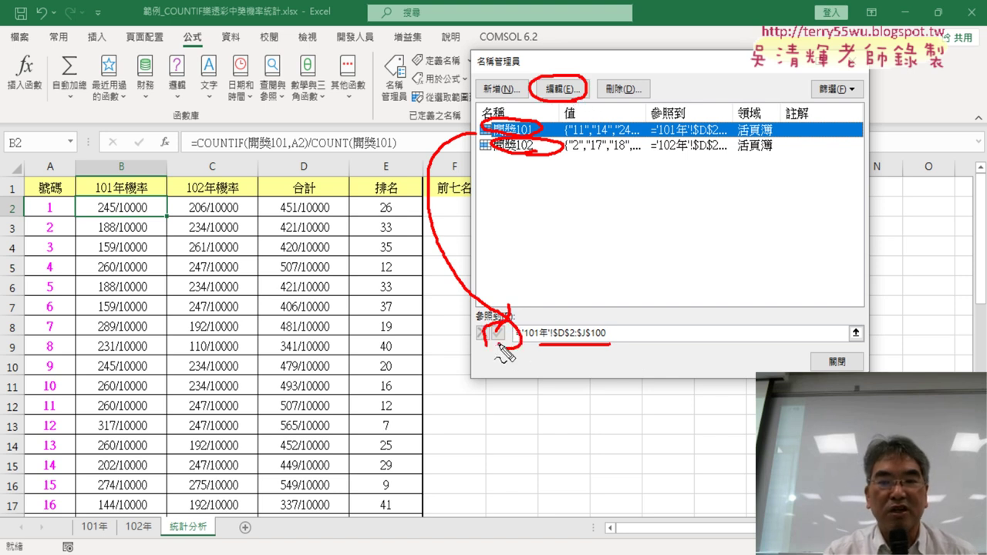
{"action": "key", "text": "Escape"}
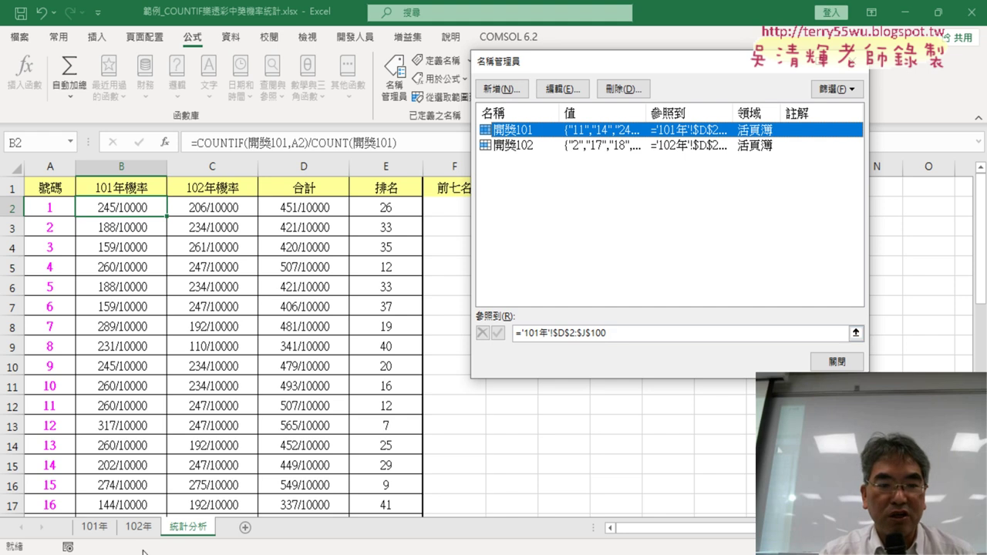
- Narrow 開獎101 to '101年'!$D$2:$J$2 and close Name Manager so column B recalculates
{"action": "left_click", "coordinate": [609, 334]}
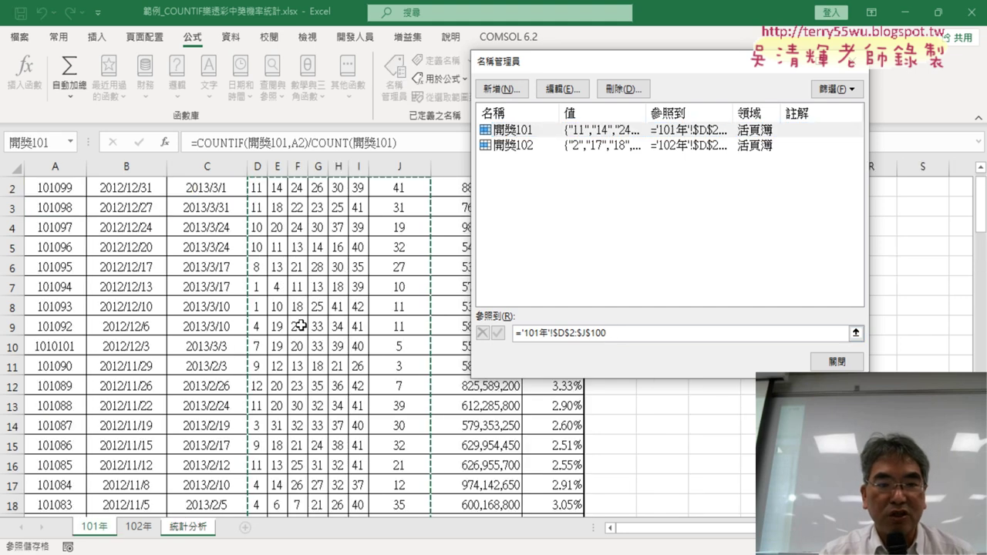
{"action": "scroll", "coordinate": [300, 324], "scroll_direction": "up", "scroll_amount": 1}
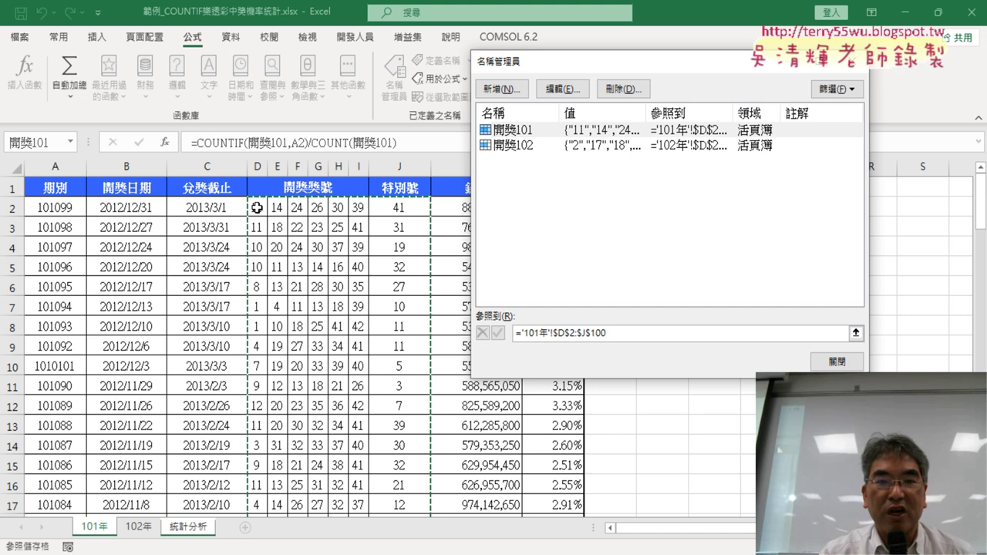
{"action": "left_click_drag", "start_coordinate": [262, 210], "coordinate": [398, 207]}
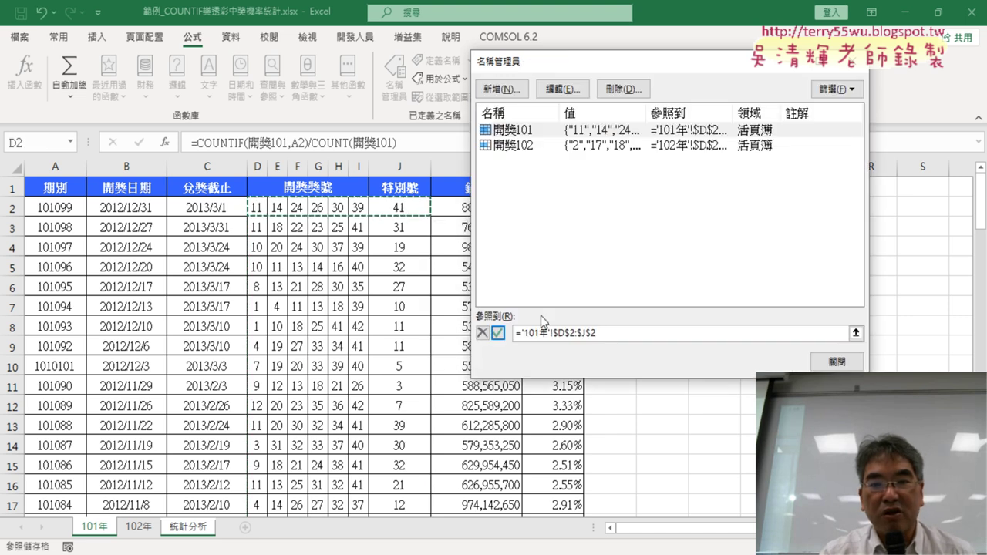
{"action": "left_click", "coordinate": [498, 333]}
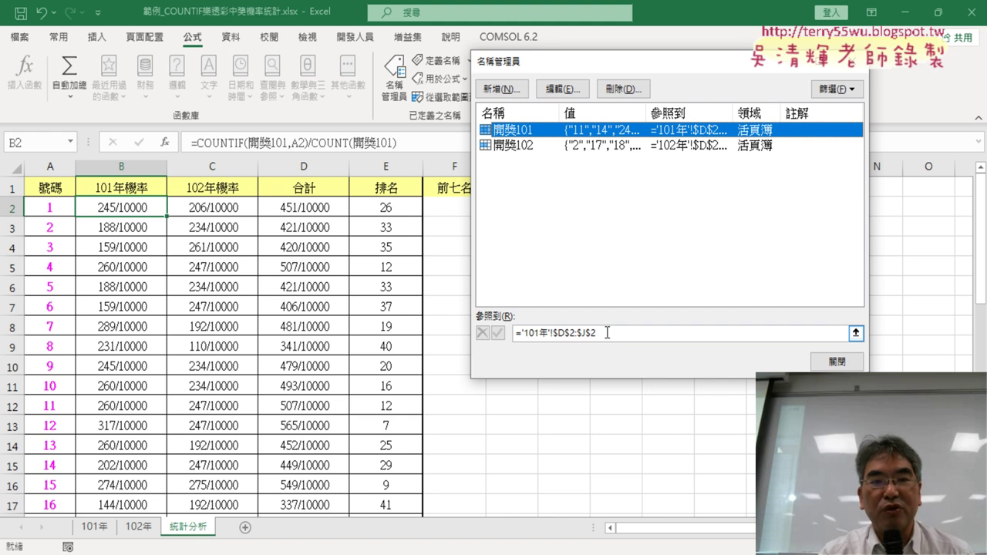
{"action": "left_click", "coordinate": [837, 361]}
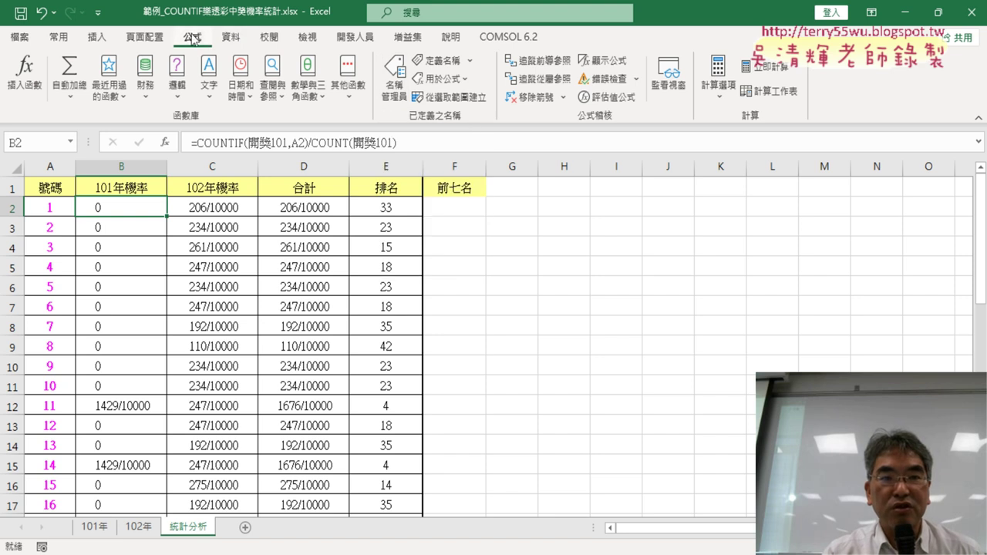
- Reset 開獎101 to '101年'!$D$2:$J$100 by extending D2:J2 down with Ctrl+Shift+Down
{"action": "left_click", "coordinate": [395, 91]}
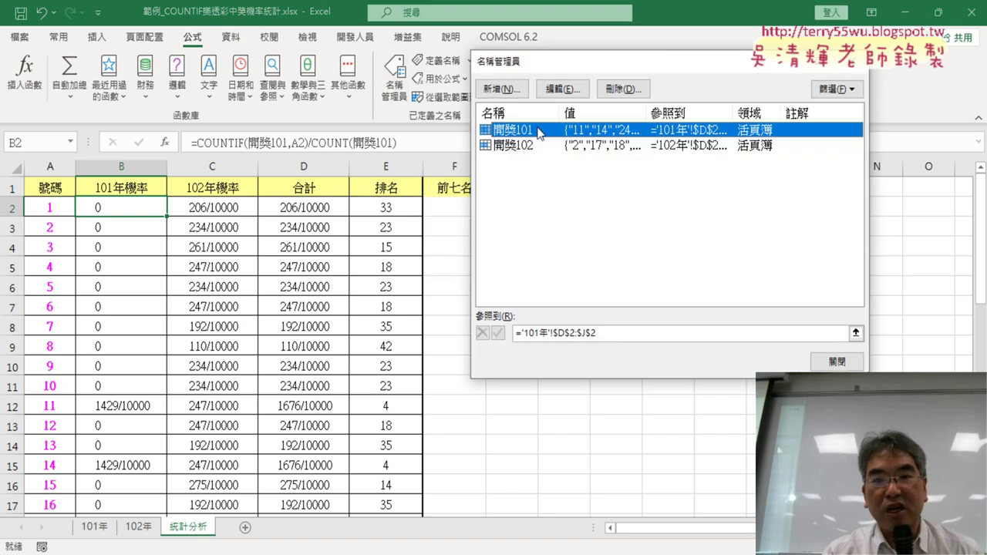
{"action": "left_click", "coordinate": [611, 333]}
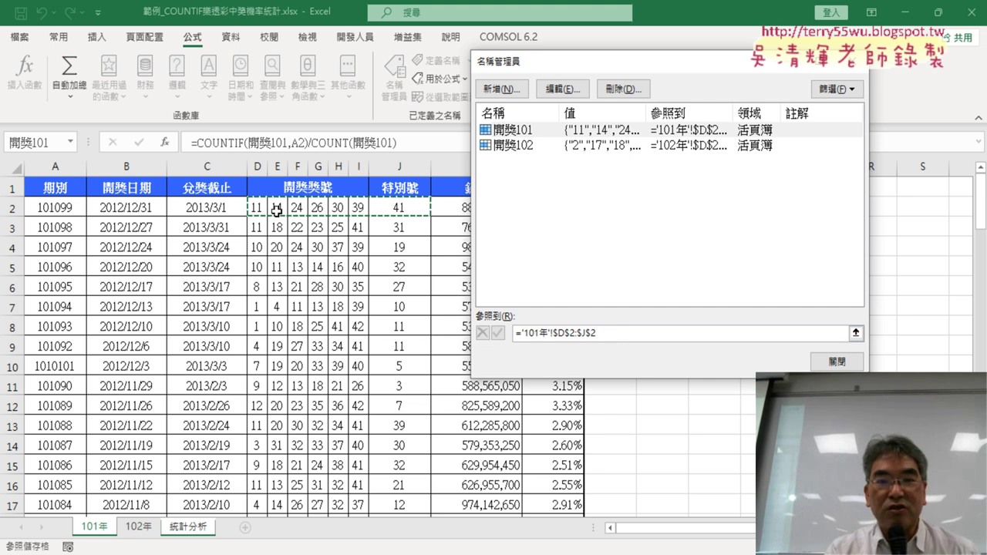
{"action": "left_click_drag", "start_coordinate": [254, 206], "coordinate": [419, 207]}
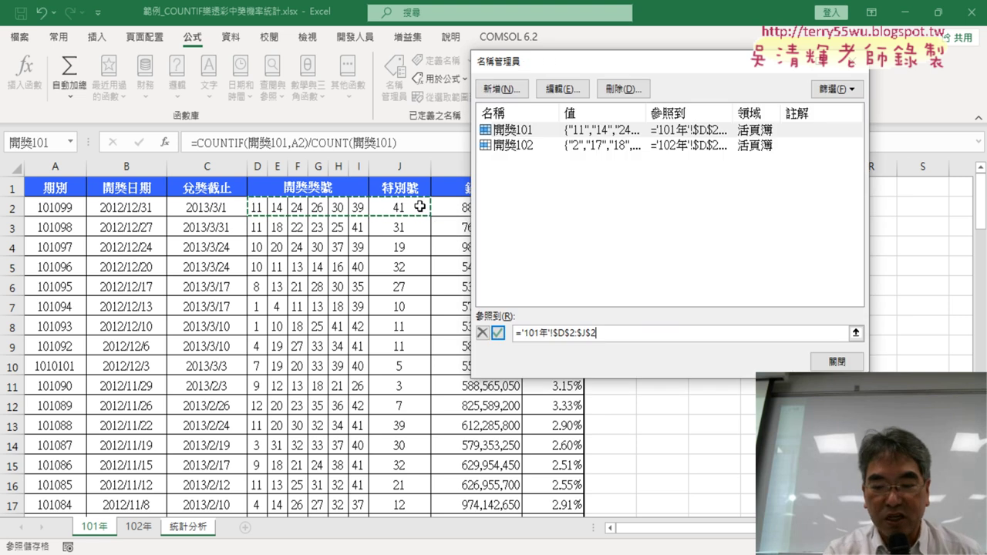
{"action": "key", "text": "ctrl+shift+Down"}
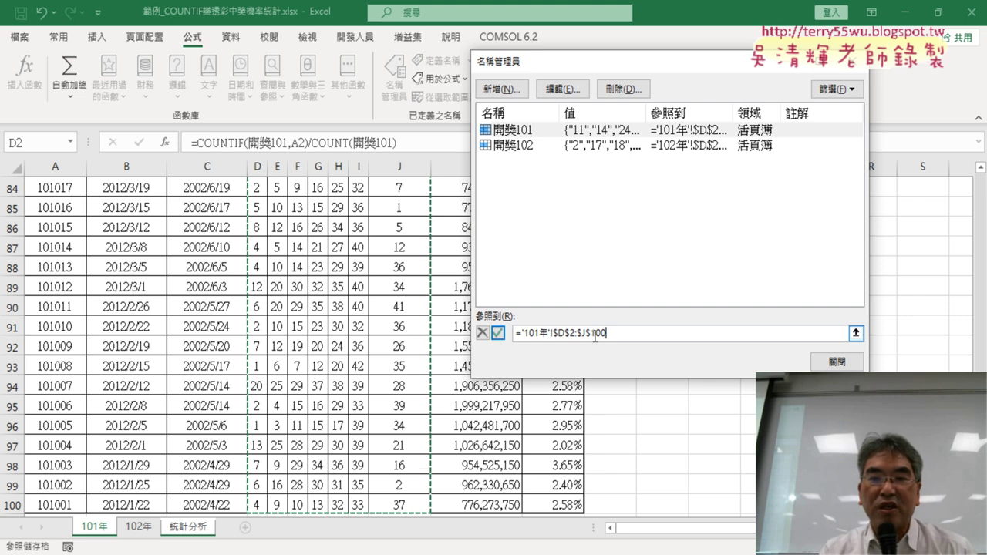
{"action": "left_click", "coordinate": [499, 335]}
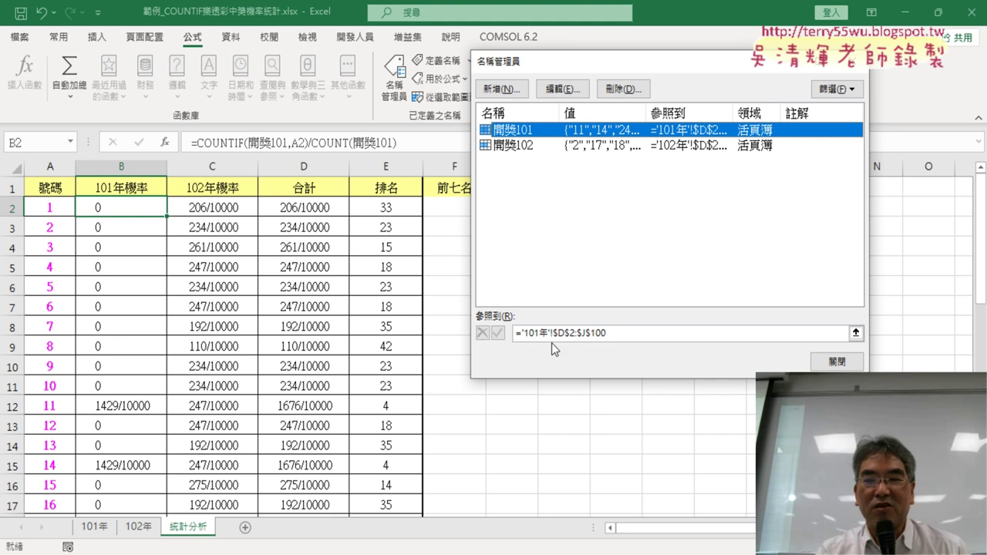
{"action": "left_click", "coordinate": [836, 362]}
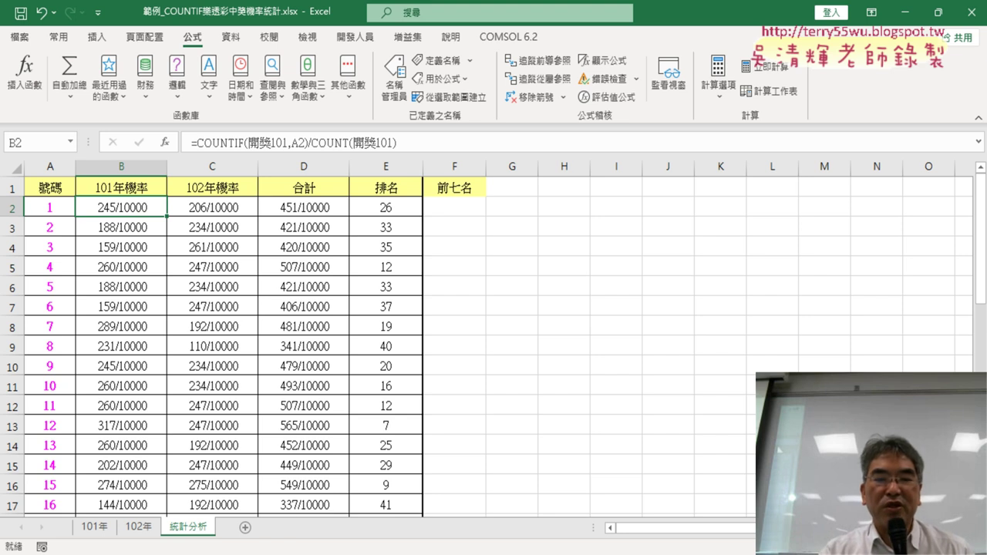
{"action": "mouse_move", "coordinate": [438, 553]}
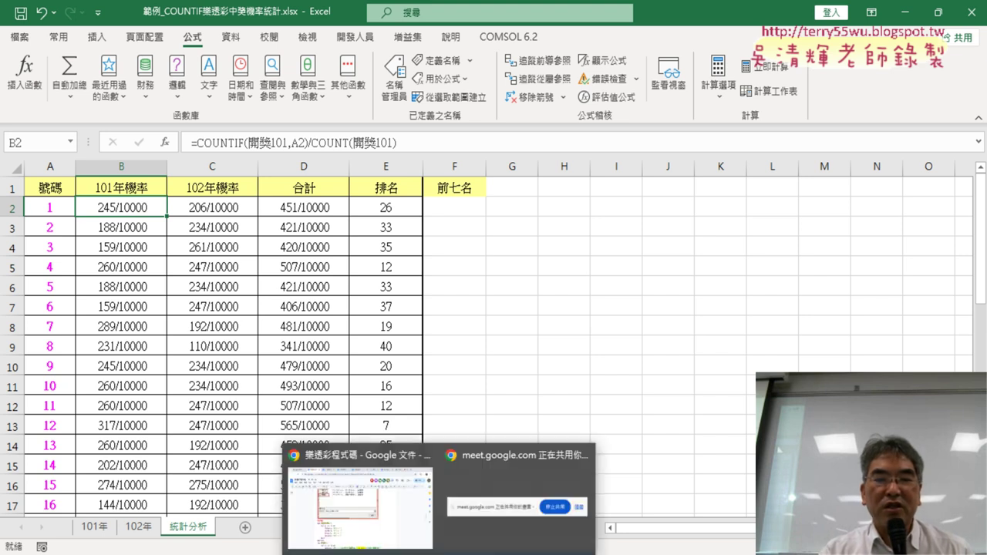
- Scroll the Google Docs notes to the code and select the full Sub 樂透彩清除() … End Sub block
{"action": "left_click", "coordinate": [407, 505]}
{"action": "scroll", "coordinate": [670, 199], "scroll_direction": "down", "scroll_amount": 3}
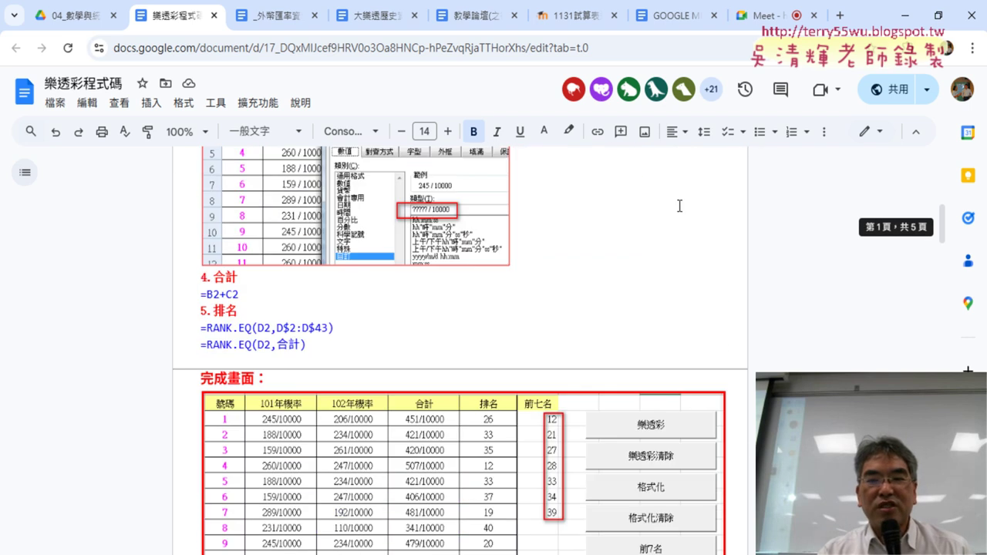
{"action": "scroll", "coordinate": [670, 199], "scroll_direction": "down", "scroll_amount": 1}
{"action": "scroll", "coordinate": [670, 199], "scroll_direction": "down", "scroll_amount": 1}
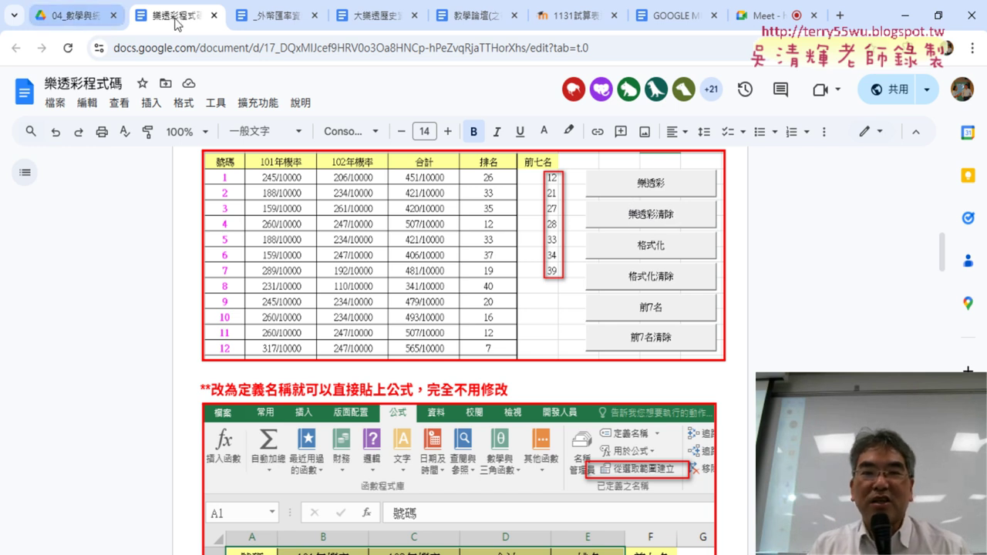
{"action": "scroll", "coordinate": [590, 193], "scroll_direction": "down", "scroll_amount": 4}
{"action": "scroll", "coordinate": [609, 197], "scroll_direction": "down", "scroll_amount": 5}
{"action": "scroll", "coordinate": [625, 200], "scroll_direction": "down", "scroll_amount": 4}
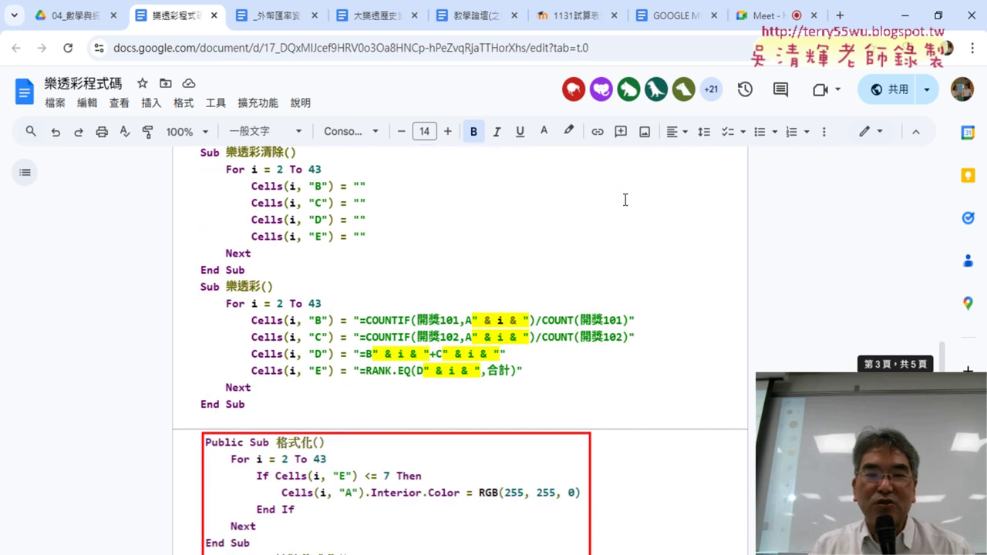
{"action": "scroll", "coordinate": [624, 197], "scroll_direction": "up", "scroll_amount": 1}
{"action": "scroll", "coordinate": [624, 195], "scroll_direction": "up", "scroll_amount": 2}
{"action": "mouse_move", "coordinate": [199, 229]}
{"action": "left_mouse_down"}
{"action": "mouse_move", "coordinate": [326, 247]}
{"action": "mouse_move", "coordinate": [324, 342]}
{"action": "left_mouse_up"}
{"action": "key", "text": "ctrl+c"}
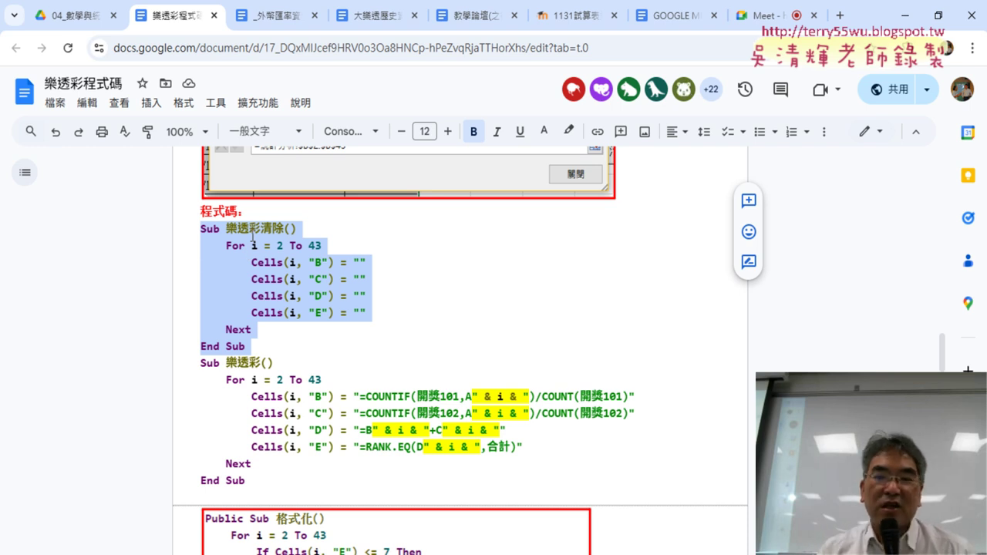
{"action": "left_click", "coordinate": [905, 16]}
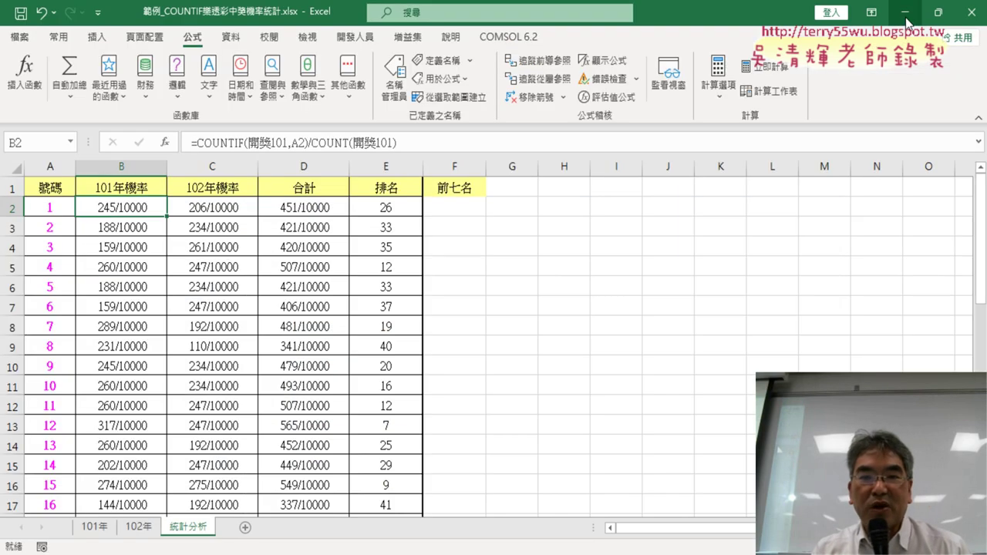
- Open the Visual Basic editor from the Developer tab and resize its window and panes
{"action": "left_click", "coordinate": [370, 40]}
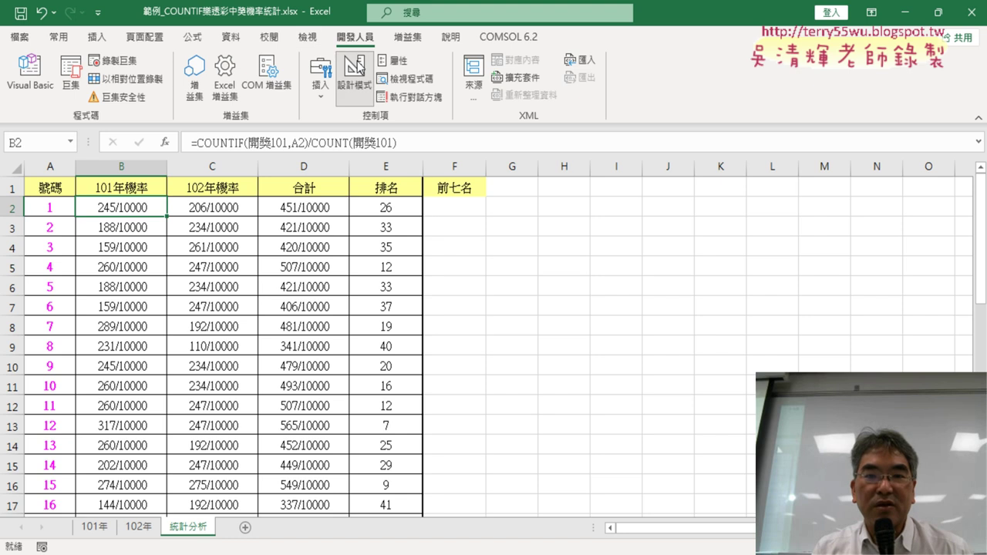
{"action": "left_click", "coordinate": [28, 87]}
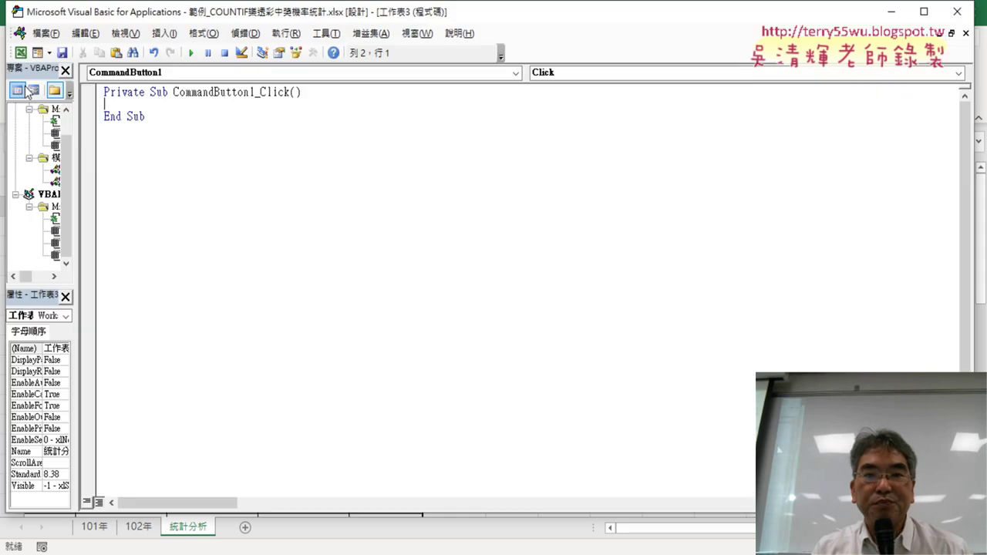
{"action": "left_click_drag", "start_coordinate": [133, 12], "coordinate": [308, 49]}
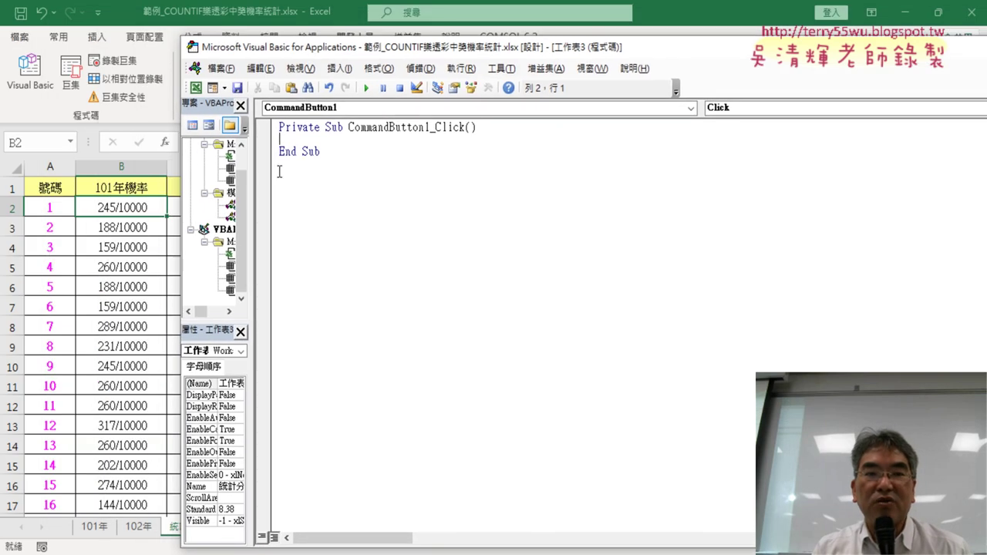
{"action": "left_click_drag", "start_coordinate": [251, 182], "coordinate": [382, 279]}
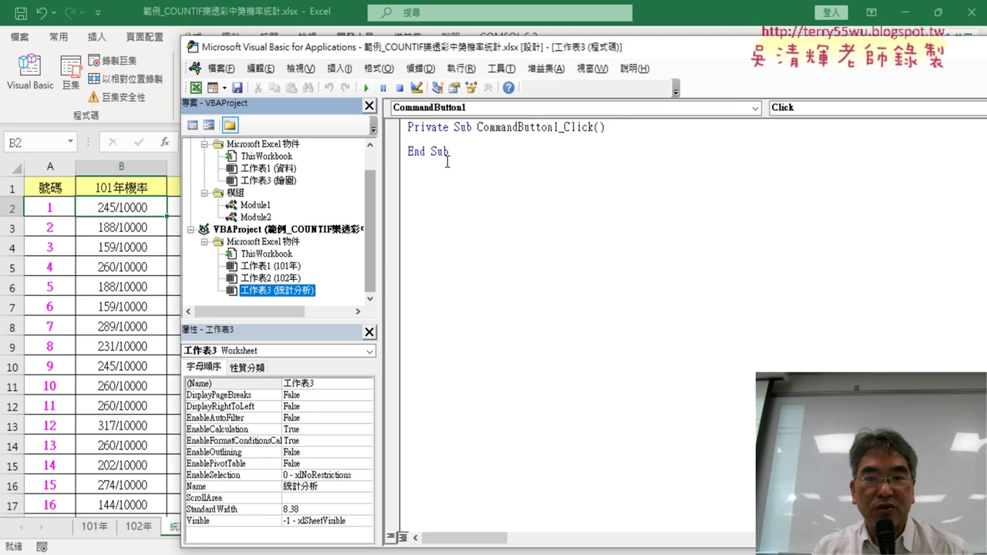
{"action": "left_click_drag", "start_coordinate": [531, 51], "coordinate": [339, 48]}
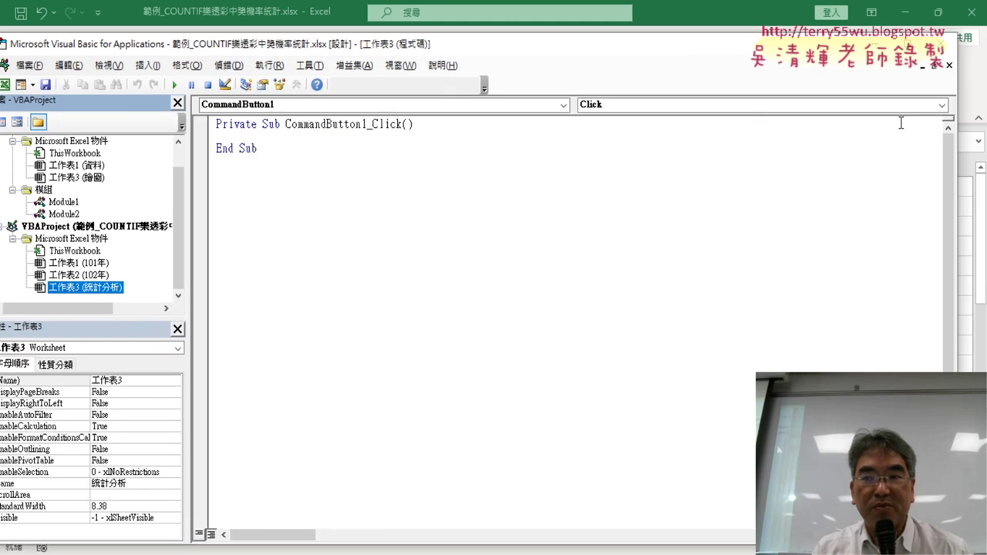
- Close the 工作表3 code window and 外匯資料下載.xlsm without saving, then reopen Visual Basic
{"action": "left_click", "coordinate": [949, 64]}
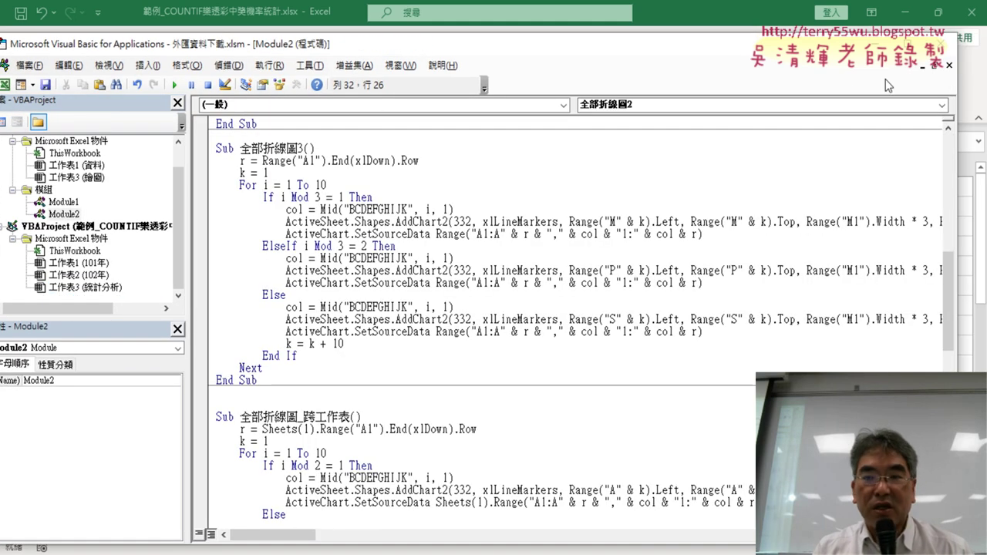
{"action": "mouse_move", "coordinate": [473, 549]}
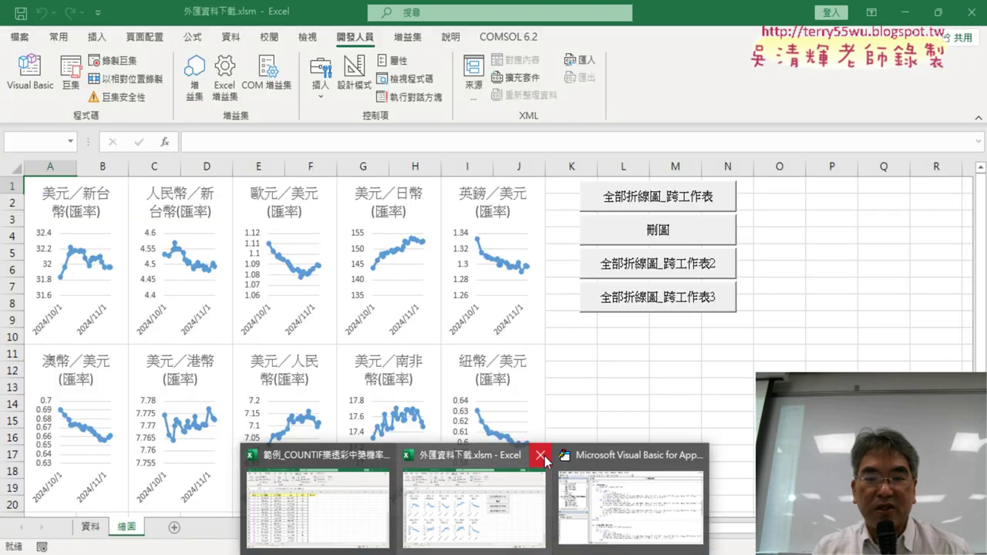
{"action": "left_click", "coordinate": [542, 457]}
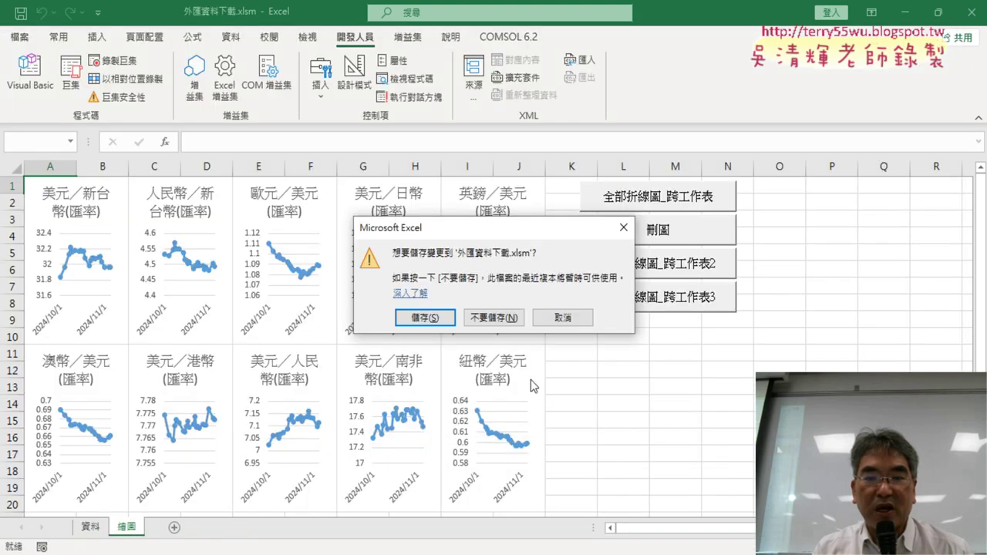
{"action": "left_click", "coordinate": [513, 323]}
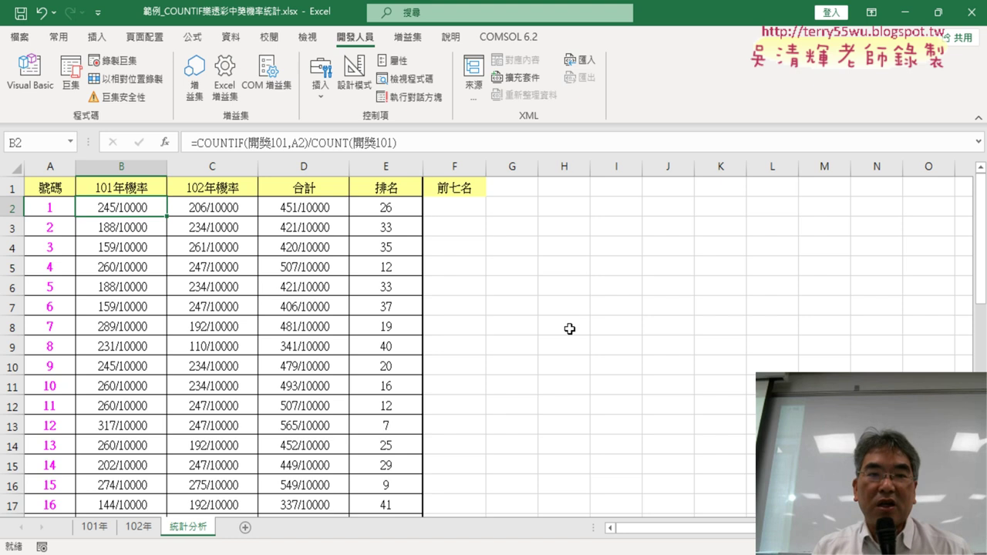
{"action": "left_click", "coordinate": [30, 74]}
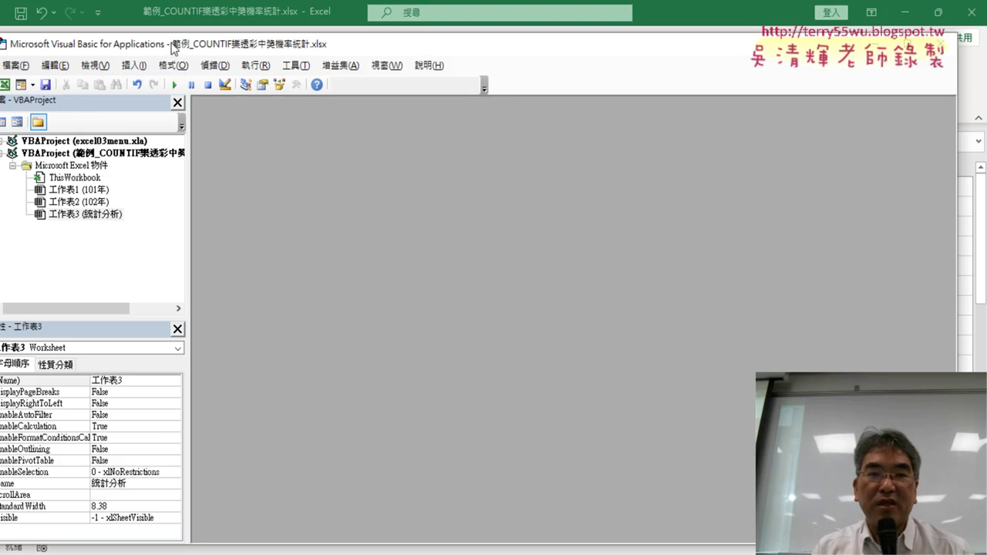
- Insert a new module and paste the 樂透彩清除 macro code into it
{"action": "left_click_drag", "start_coordinate": [173, 48], "coordinate": [233, 40]}
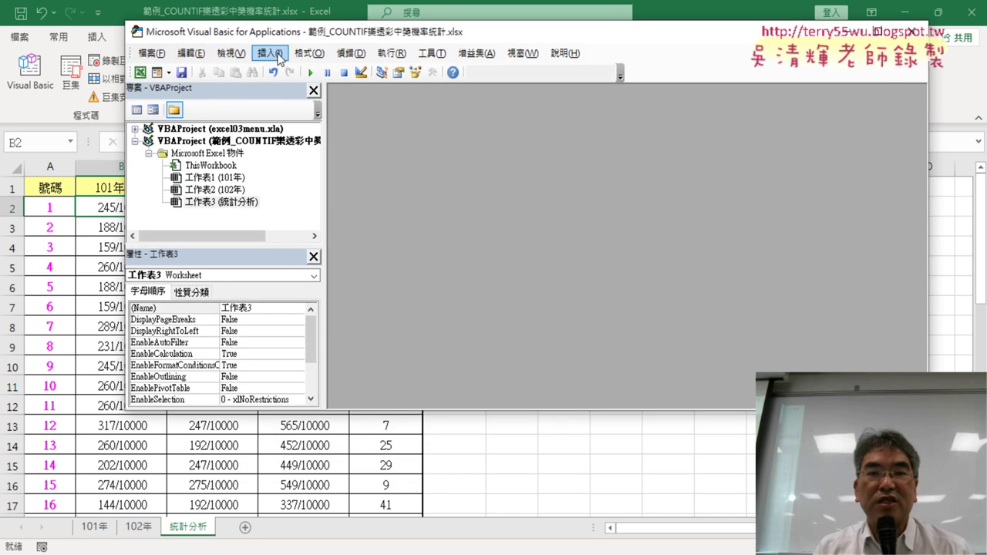
{"action": "left_click", "coordinate": [269, 52]}
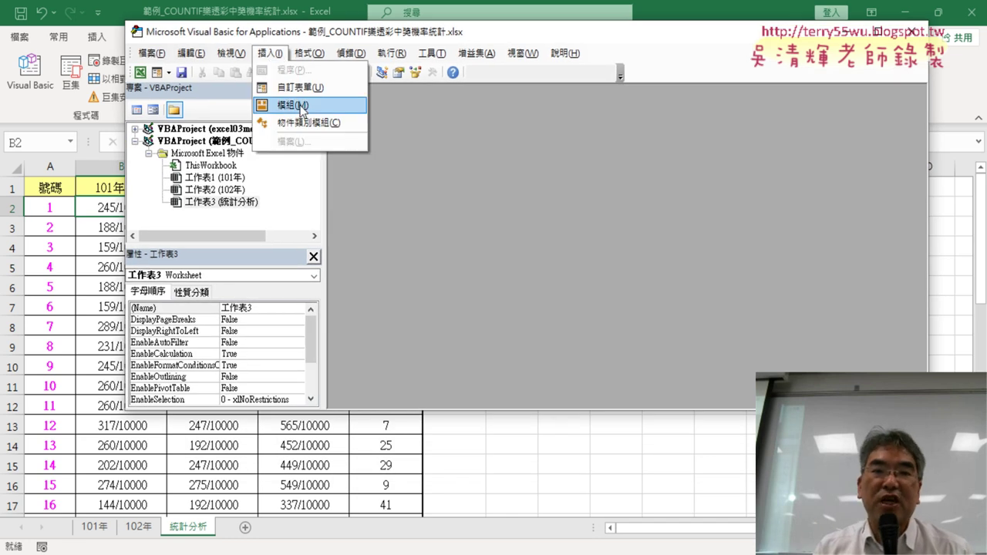
{"action": "left_click", "coordinate": [301, 105]}
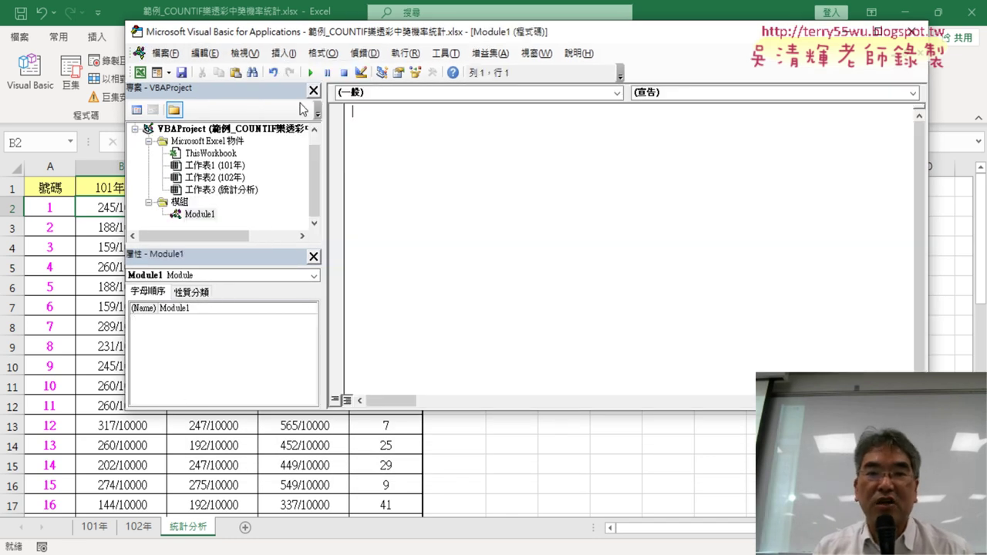
{"action": "right_click", "coordinate": [422, 141]}
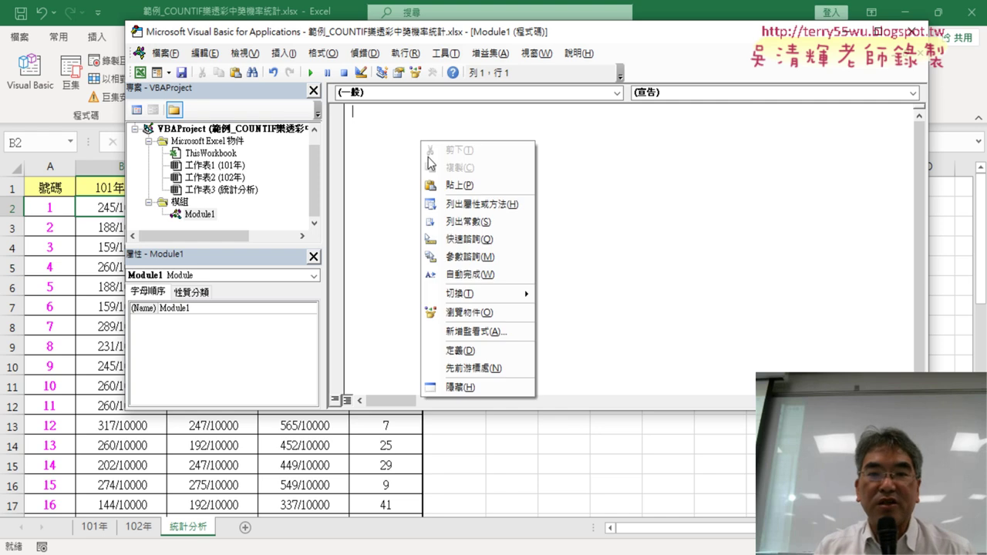
{"action": "left_click", "coordinate": [454, 185]}
- Review the clearing lines and the loop's 2 To 43 bounds, then select the whole macro to copy
{"action": "left_click_drag", "start_coordinate": [529, 37], "coordinate": [756, 42]}
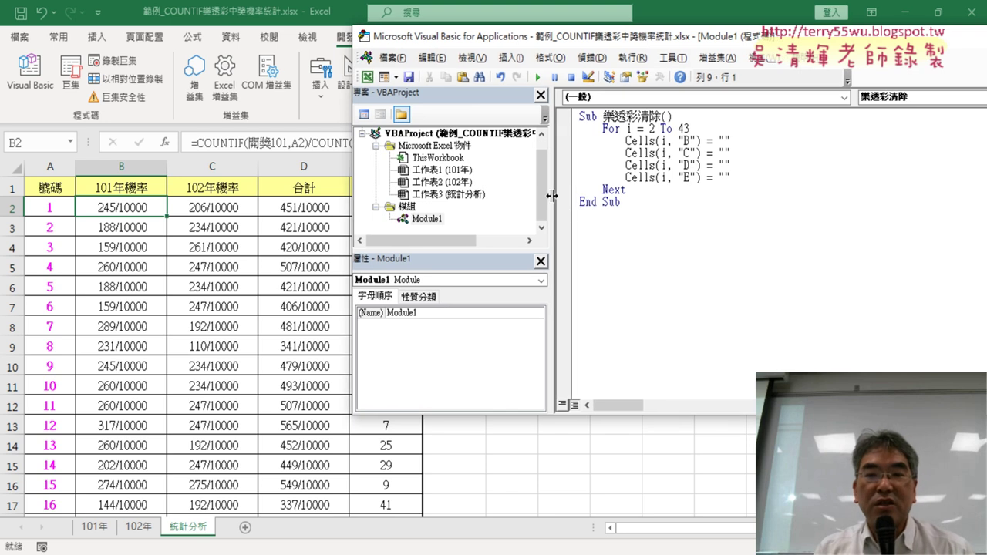
{"action": "left_click_drag", "start_coordinate": [552, 196], "coordinate": [489, 198]}
{"action": "left_click_drag", "start_coordinate": [678, 180], "coordinate": [503, 141]}
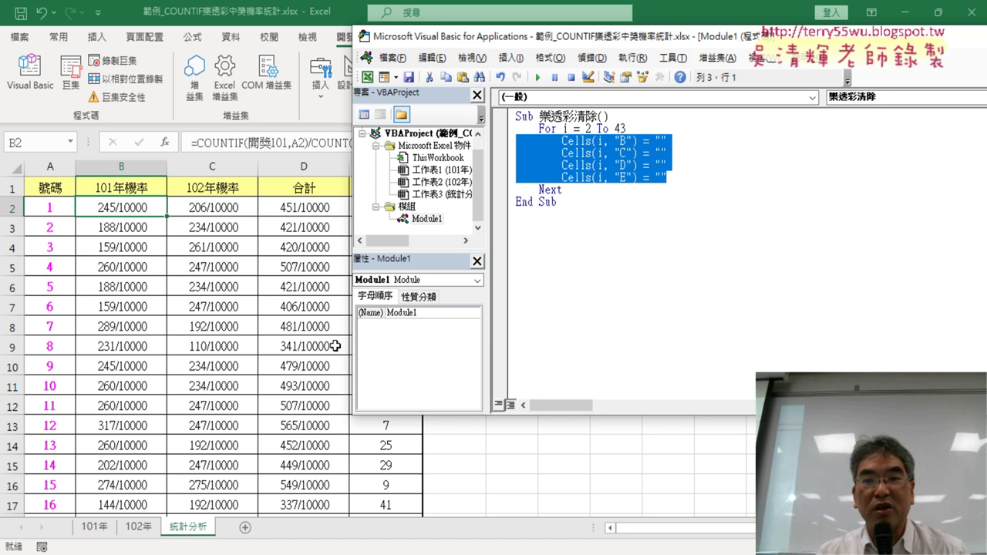
{"action": "left_click", "coordinate": [585, 202]}
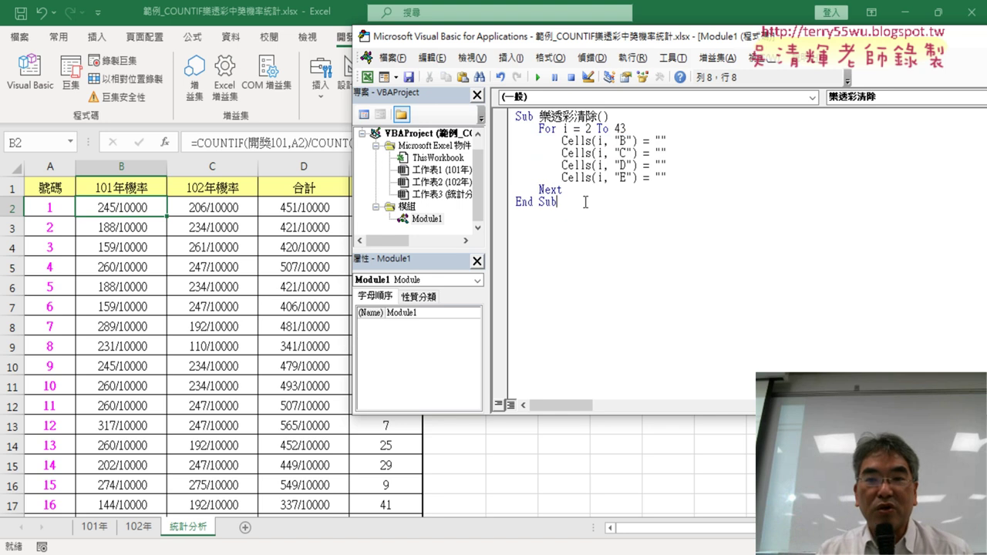
{"action": "double_click", "coordinate": [588, 129]}
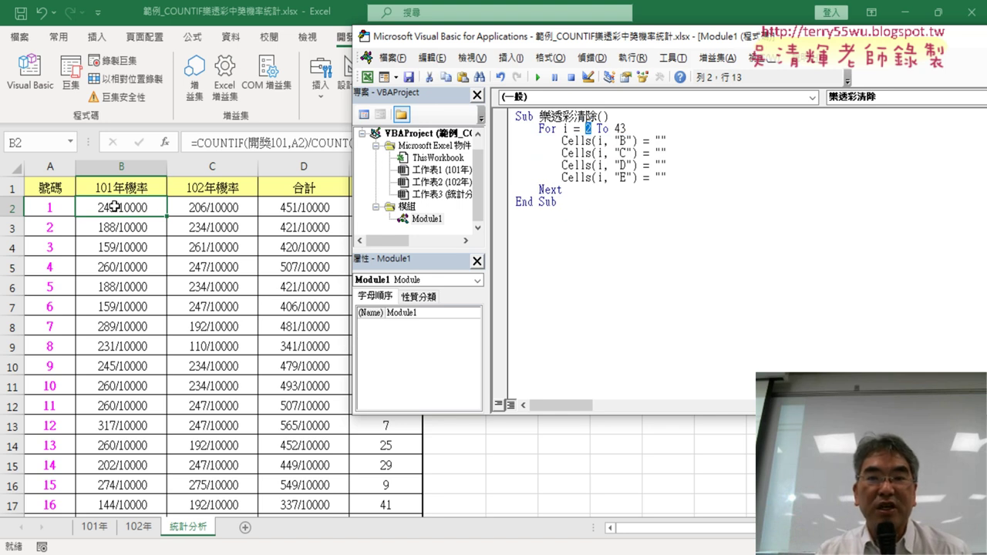
{"action": "left_click_drag", "start_coordinate": [626, 129], "coordinate": [620, 129]}
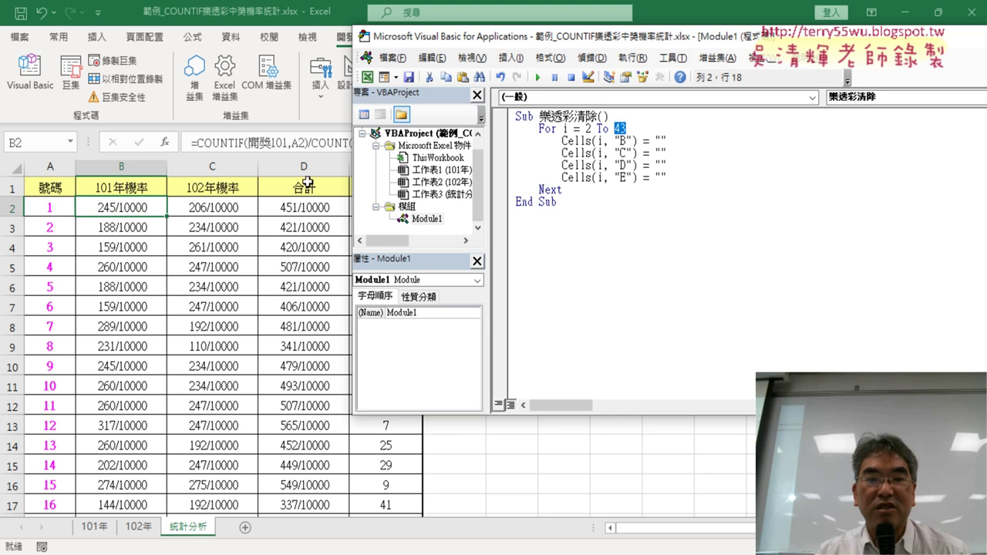
{"action": "left_click_drag", "start_coordinate": [570, 202], "coordinate": [509, 122]}
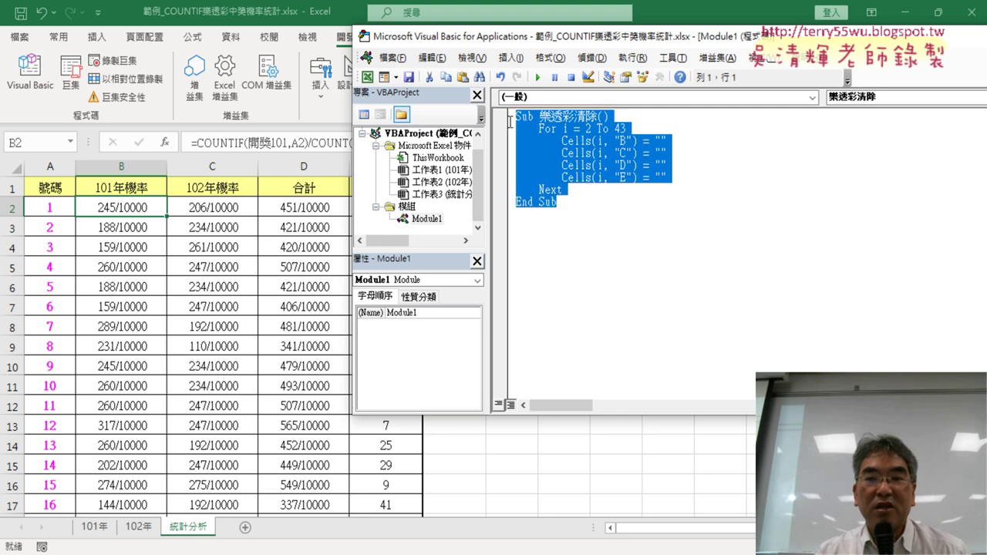
{"action": "right_click", "coordinate": [583, 154]}
- Paste a copy of the macro below, rename it 樂透彩, and put the caret in its column B quotes
{"action": "left_click", "coordinate": [620, 179]}
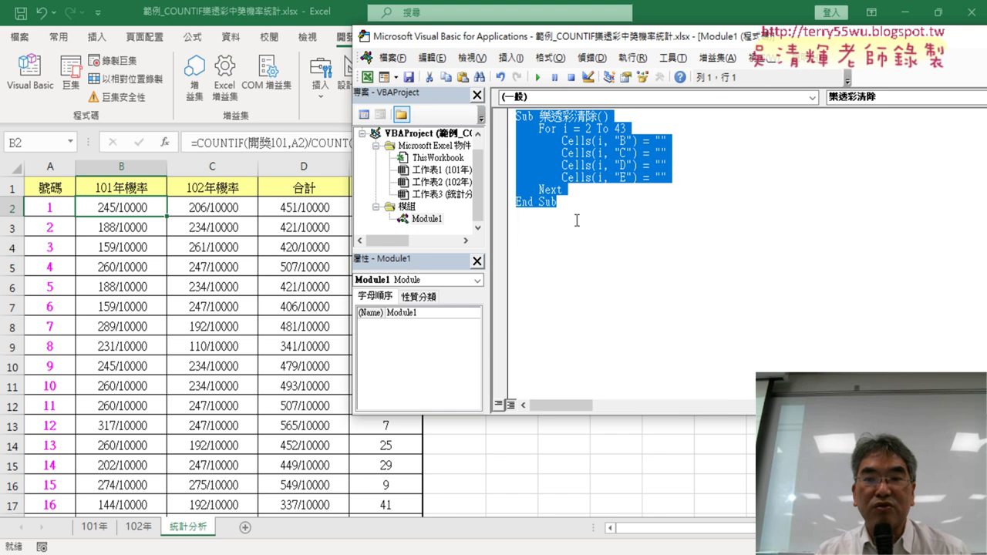
{"action": "left_click", "coordinate": [665, 230]}
{"action": "key", "text": "ctrl+v"}
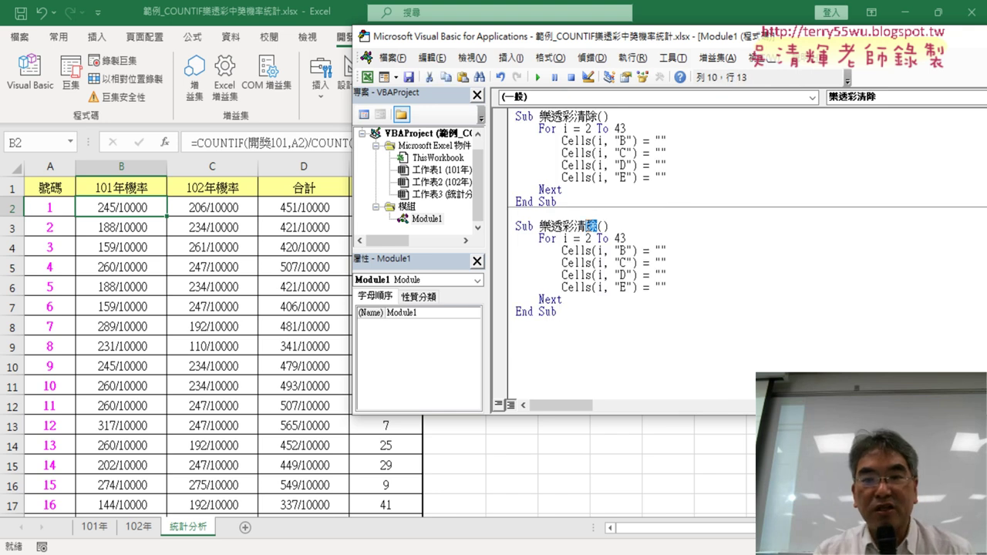
{"action": "left_click_drag", "start_coordinate": [598, 223], "coordinate": [574, 225]}
{"action": "key", "text": "Delete"}
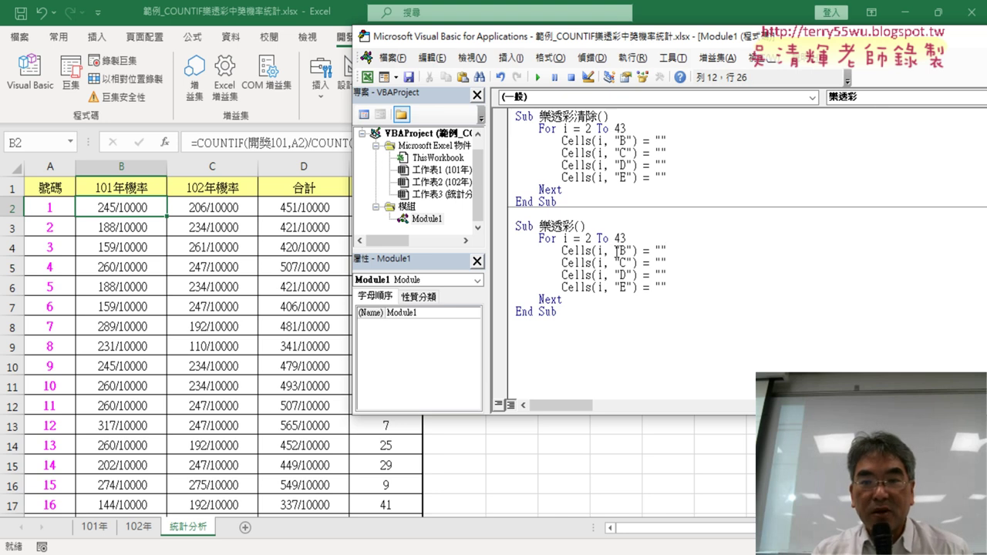
{"action": "left_click_drag", "start_coordinate": [669, 250], "coordinate": [655, 249]}
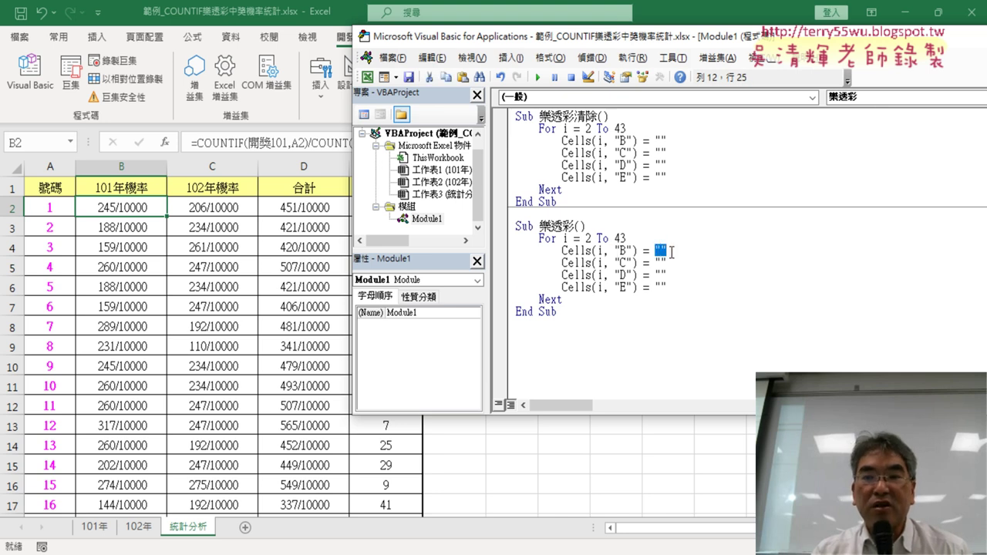
{"action": "left_click", "coordinate": [660, 249]}
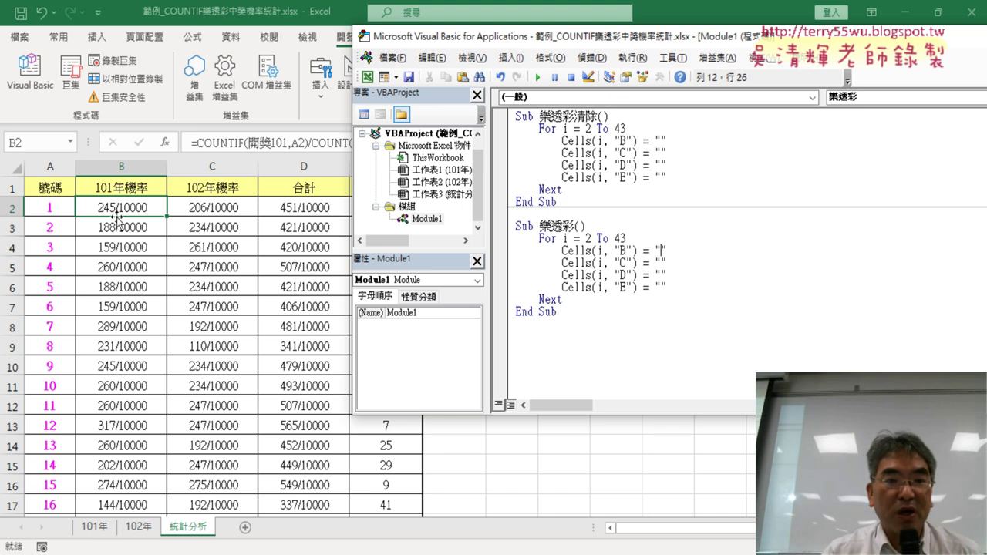
{"action": "left_click_drag", "start_coordinate": [488, 46], "coordinate": [259, 249]}
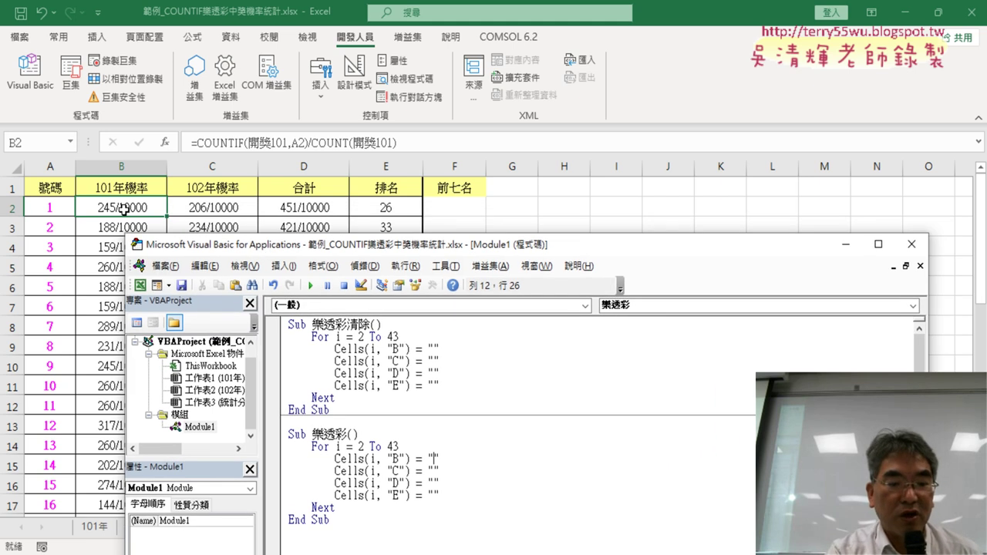
- Annotate the B2–E2 values, including 245/10000 in B2, and B2's formula, then erase the marks
{"action": "left_click_drag", "start_coordinate": [165, 219], "coordinate": [168, 206]}
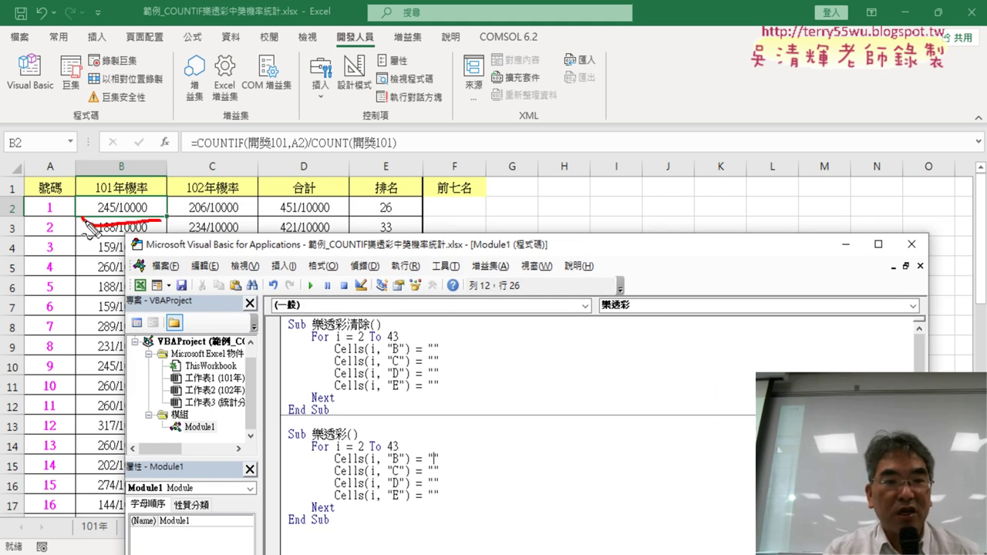
{"action": "mouse_move", "coordinate": [228, 222]}
{"action": "left_mouse_down"}
{"action": "mouse_move", "coordinate": [244, 202]}
{"action": "mouse_move", "coordinate": [407, 217]}
{"action": "mouse_move", "coordinate": [409, 204]}
{"action": "left_mouse_up"}
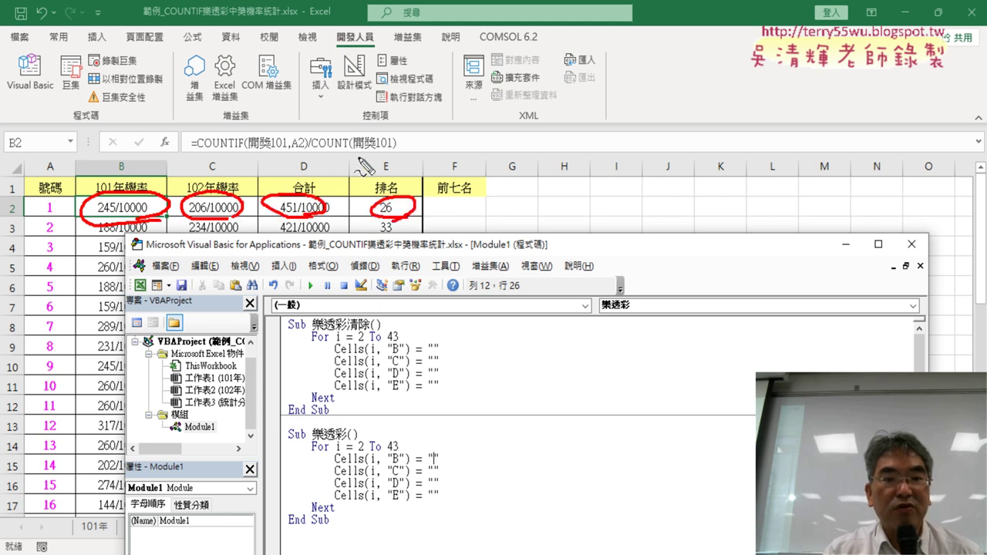
{"action": "mouse_move", "coordinate": [372, 157]}
{"action": "left_mouse_down"}
{"action": "mouse_move", "coordinate": [405, 147]}
{"action": "mouse_move", "coordinate": [436, 454]}
{"action": "mouse_move", "coordinate": [471, 426]}
{"action": "left_mouse_up"}
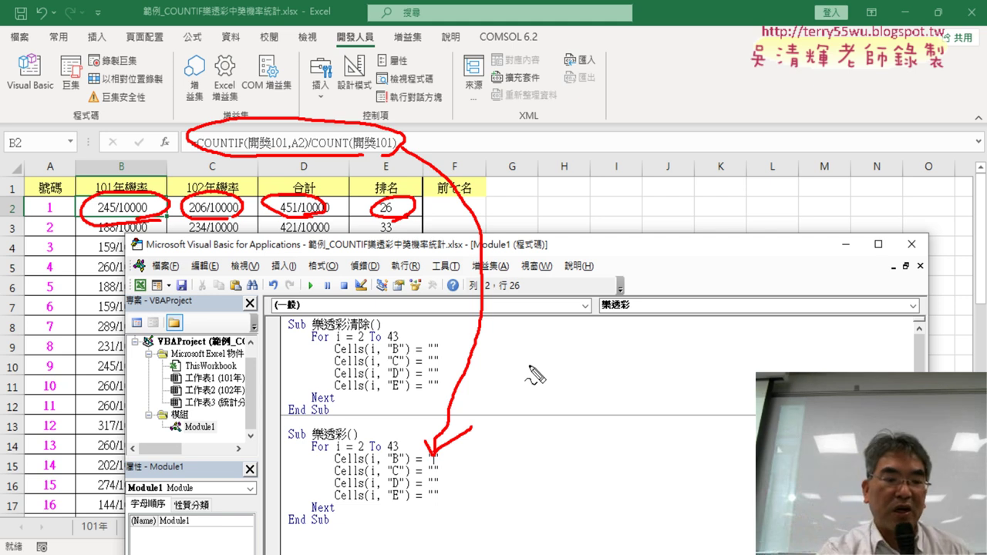
{"action": "key", "text": "Escape"}
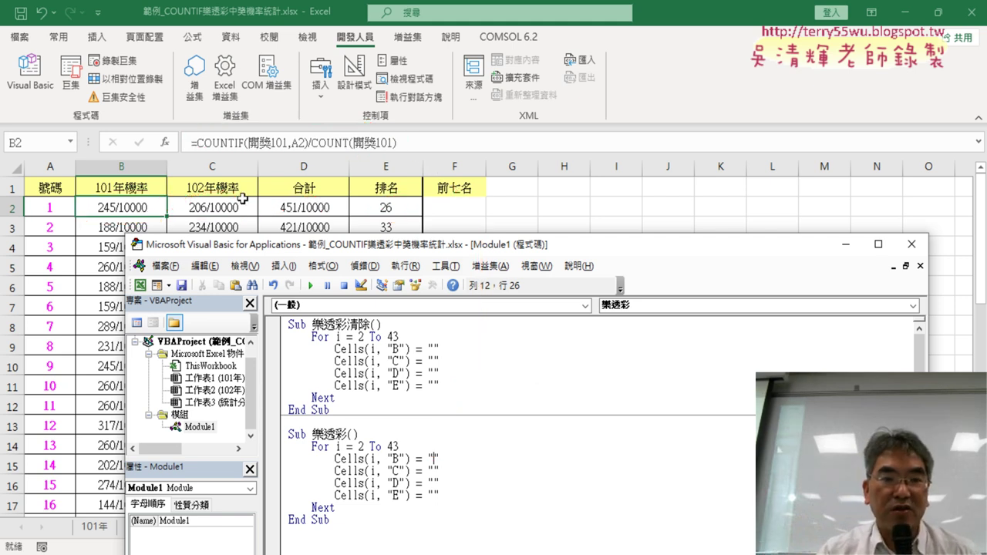
- Copy B2's =COUNTIF(開獎101,A2)/COUNT(開獎101) formula into the macro's column B line
{"action": "left_click", "coordinate": [124, 211]}
{"action": "left_click", "coordinate": [312, 141]}
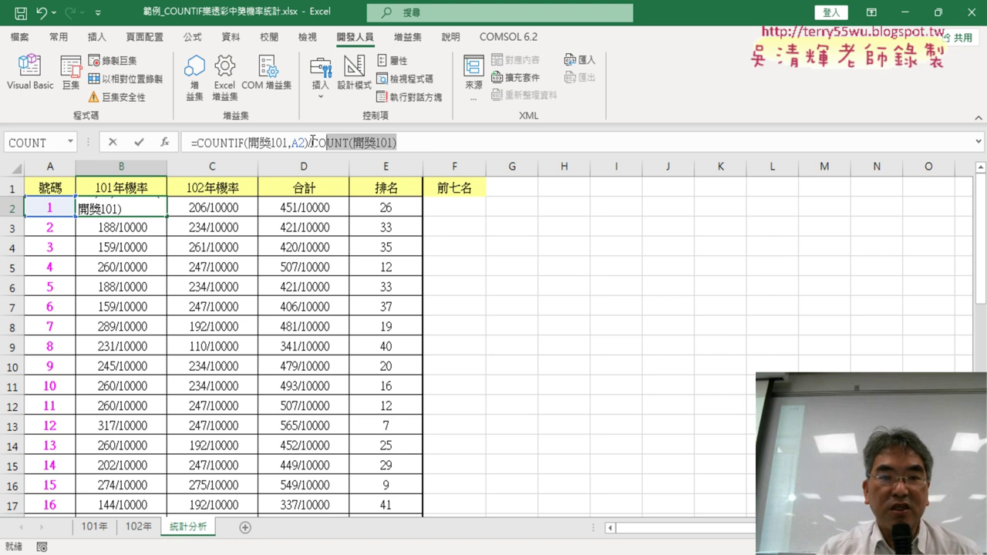
{"action": "left_click_drag", "start_coordinate": [312, 141], "coordinate": [193, 142]}
{"action": "right_click", "coordinate": [283, 141]}
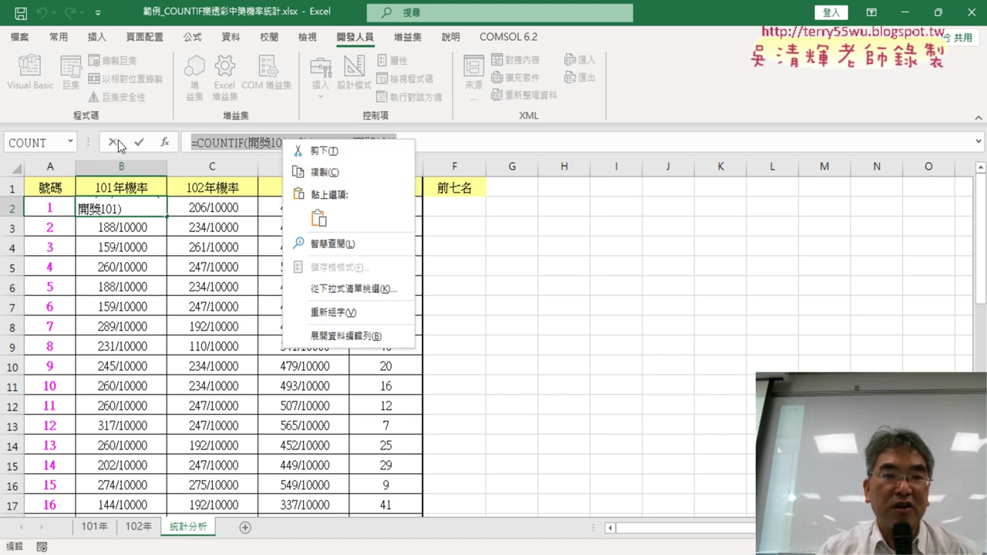
{"action": "left_click", "coordinate": [340, 179]}
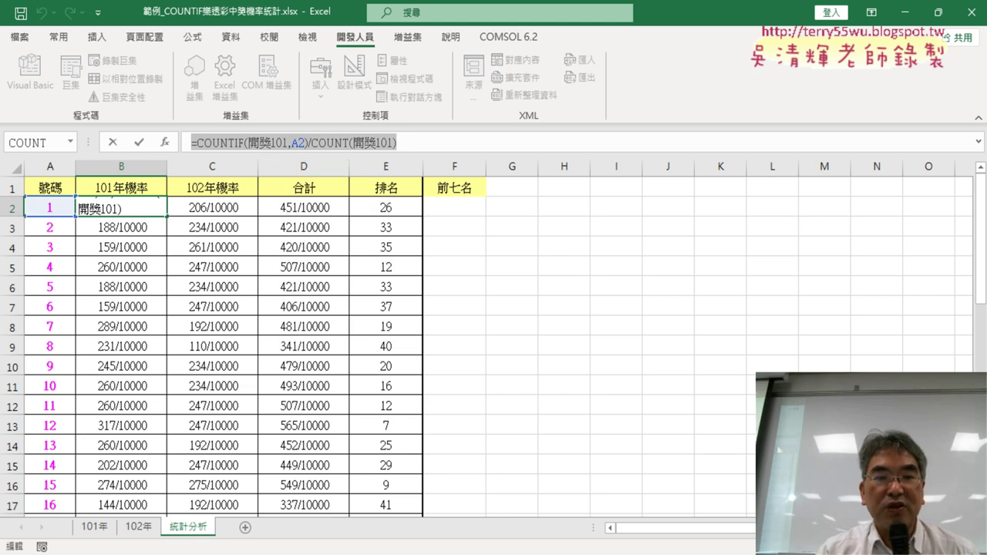
{"action": "left_click", "coordinate": [113, 145]}
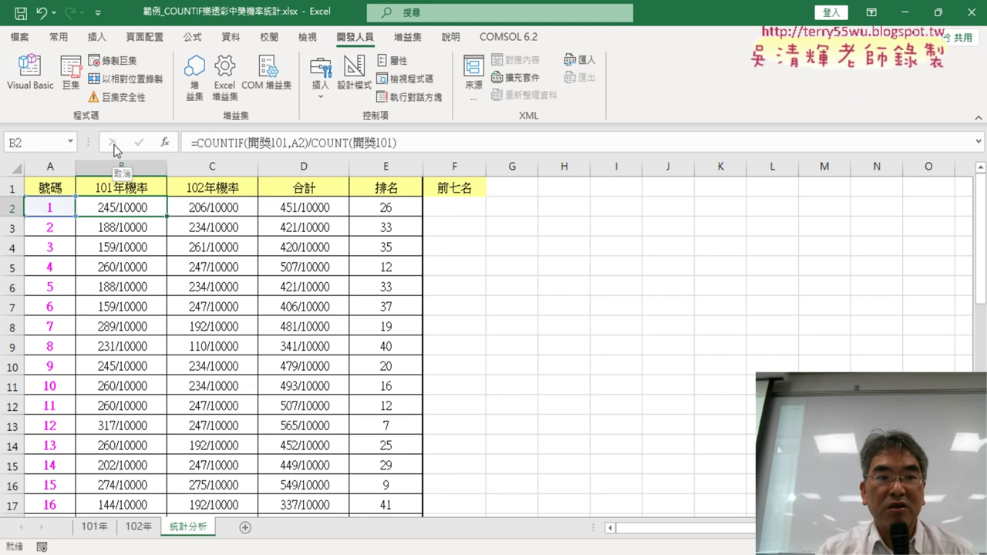
{"action": "left_click", "coordinate": [35, 86]}
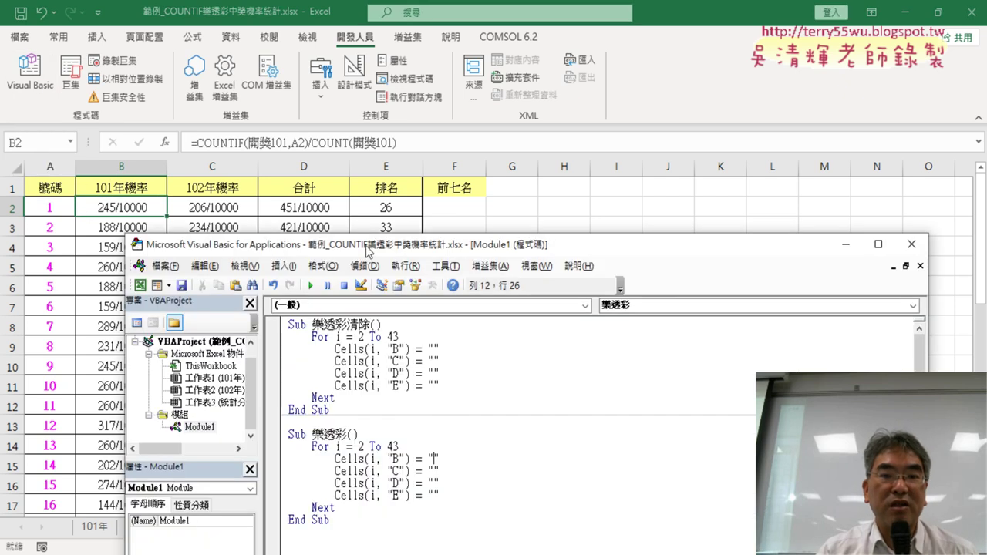
{"action": "left_click_drag", "start_coordinate": [307, 247], "coordinate": [426, 78]}
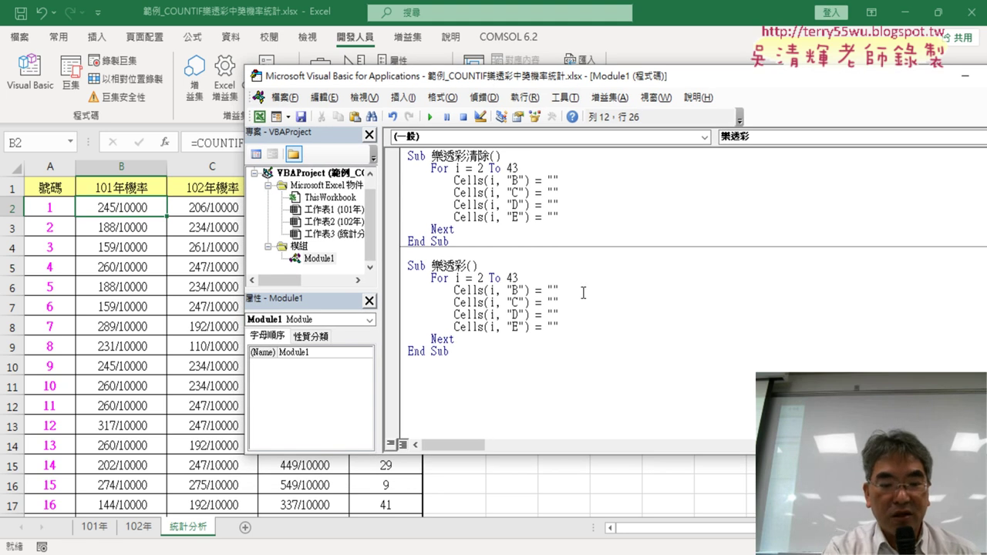
{"action": "key", "text": "ctrl+v"}
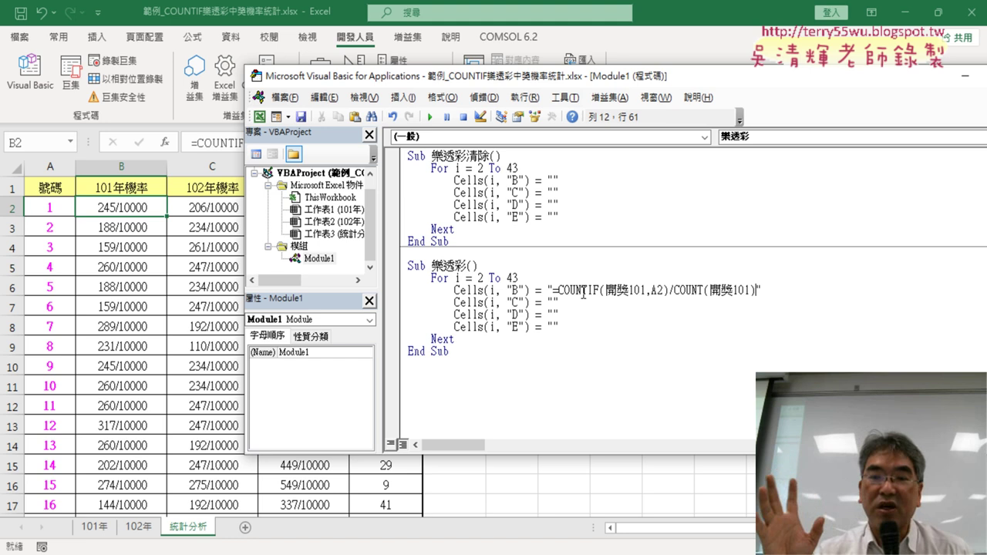
{"action": "left_click", "coordinate": [229, 206]}
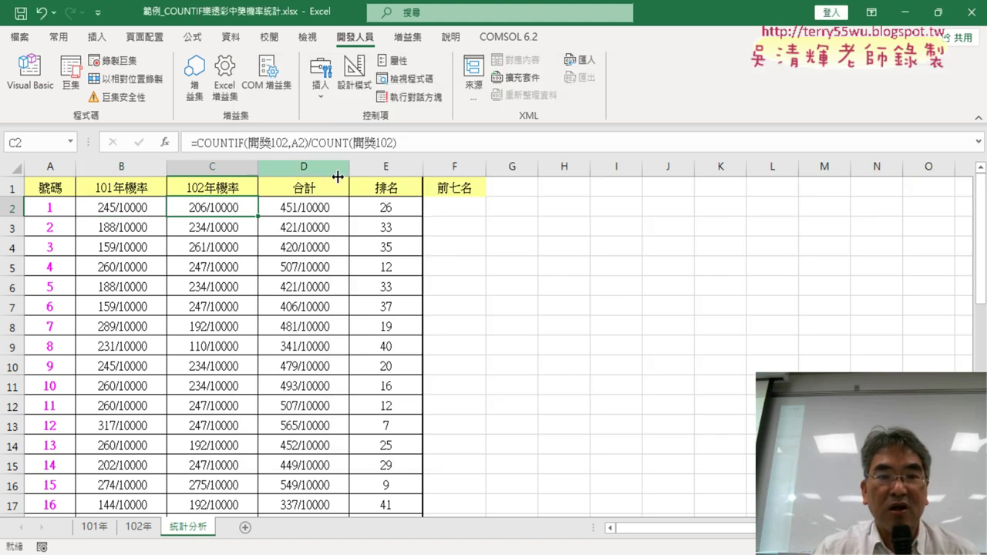
- Paste C2's =COUNTIF(開獎102,A2)/COUNT(開獎102) formula into the macro's column C line
{"action": "left_click", "coordinate": [283, 143]}
{"action": "right_click", "coordinate": [283, 142]}
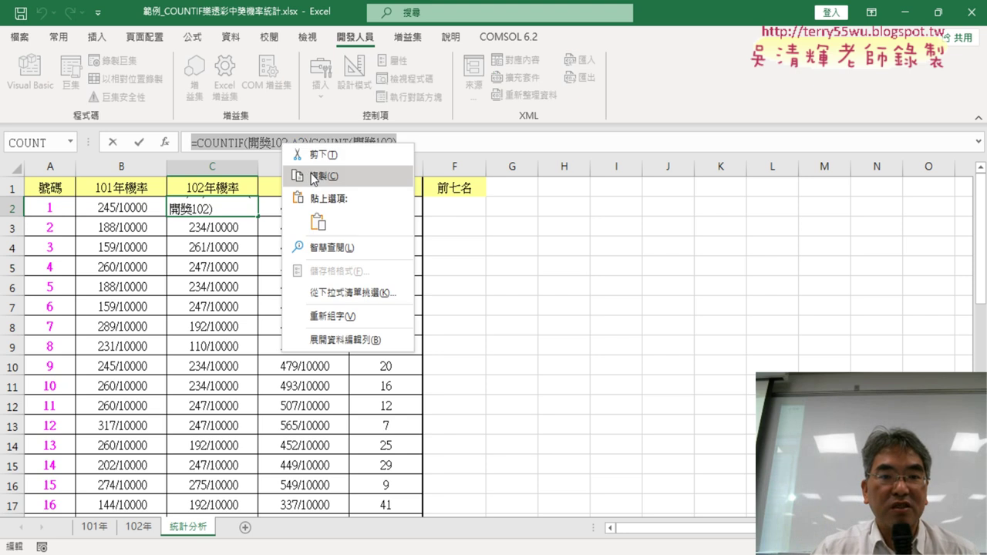
{"action": "key", "text": "Escape"}
{"action": "left_click", "coordinate": [111, 146]}
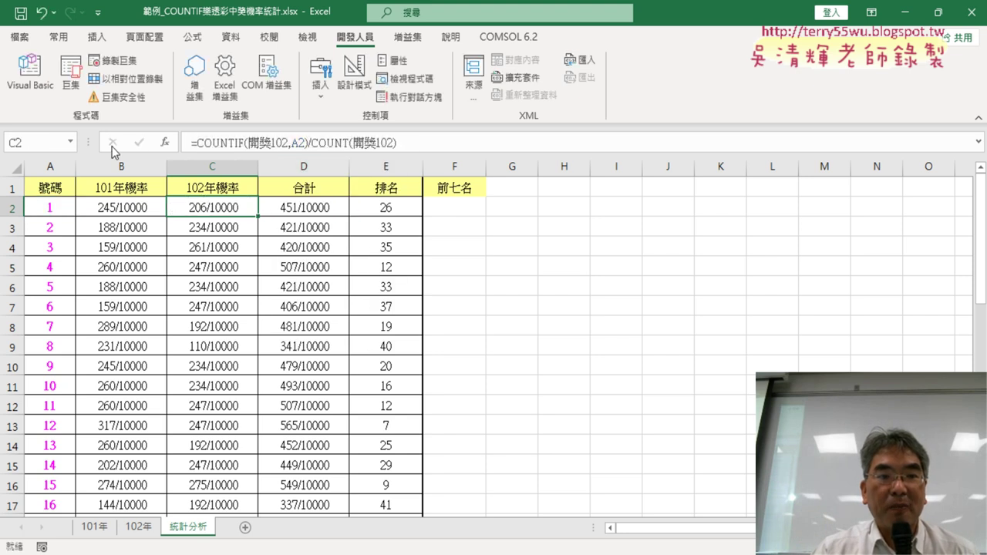
{"action": "left_click", "coordinate": [34, 94]}
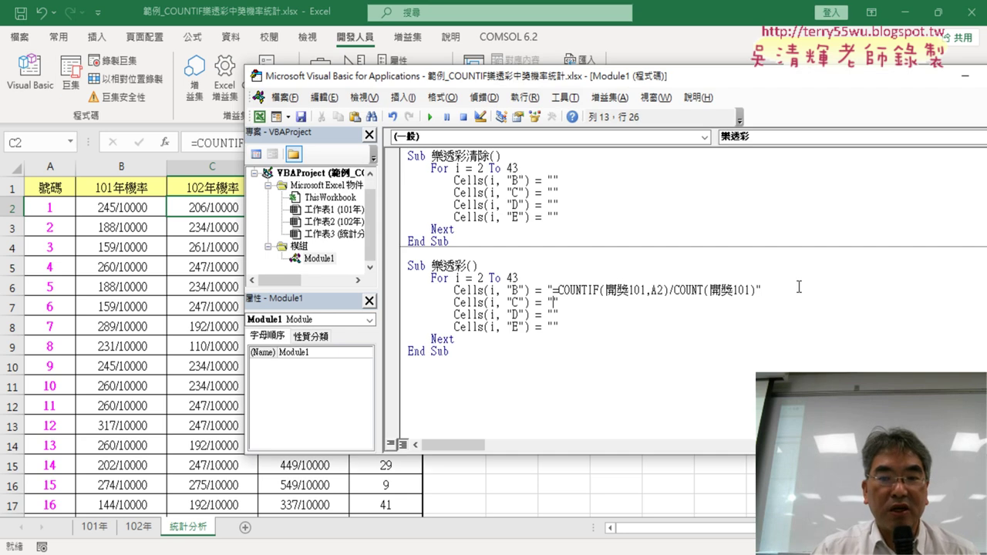
{"action": "key", "text": "ctrl+v"}
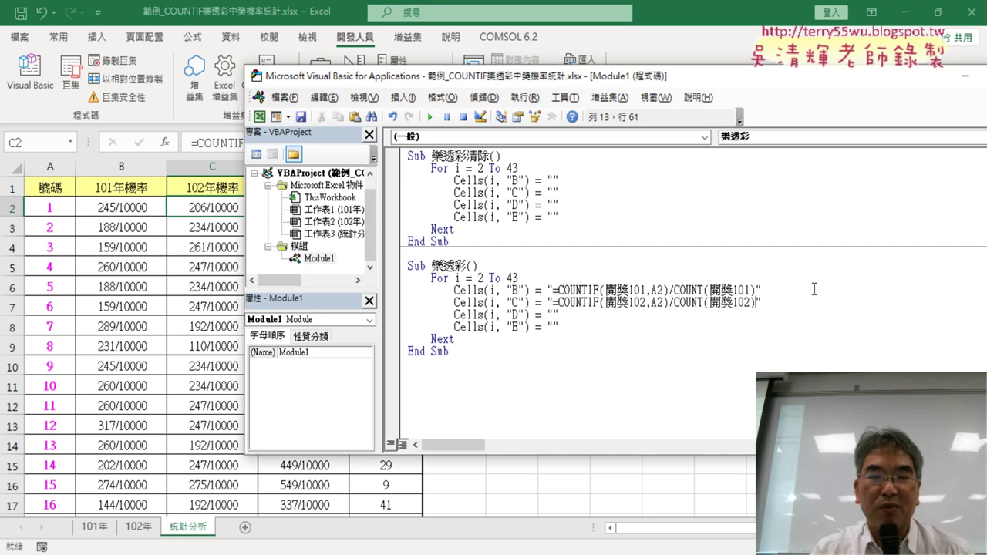
- Copy D2's =B2+C2 formula into the macro's column D line
{"action": "left_click", "coordinate": [240, 206]}
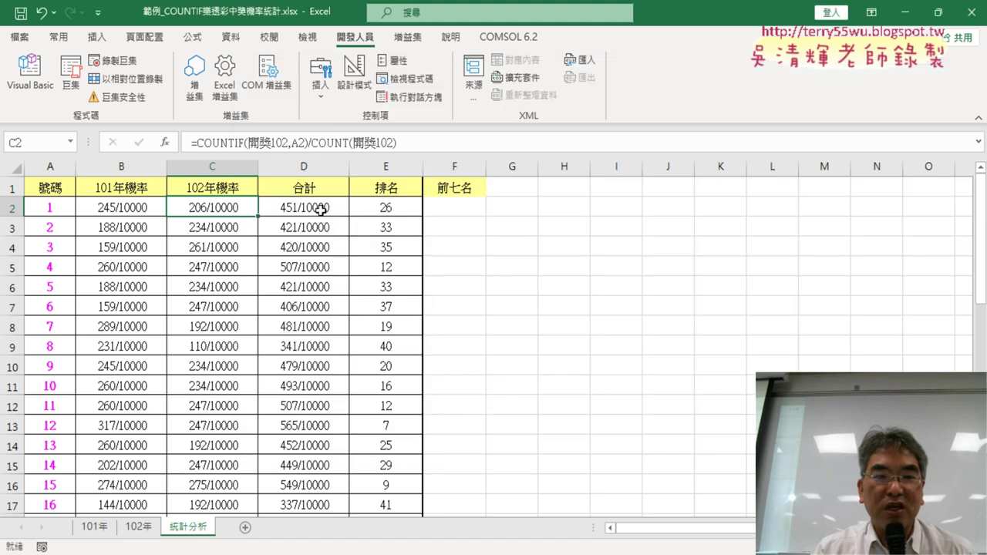
{"action": "left_click", "coordinate": [321, 209]}
{"action": "left_click_drag", "start_coordinate": [191, 143], "coordinate": [232, 146]}
{"action": "right_click", "coordinate": [232, 147]}
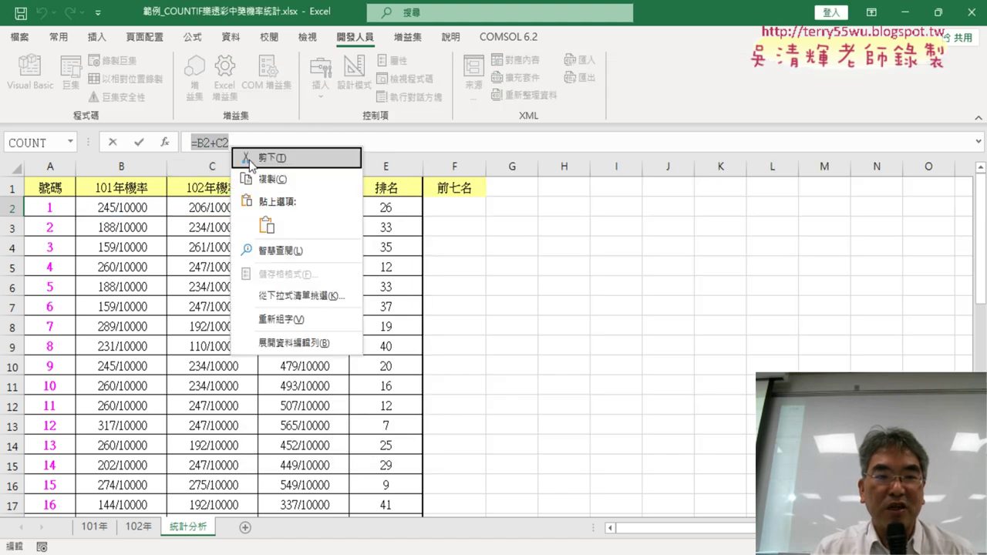
{"action": "left_click", "coordinate": [277, 178]}
{"action": "left_click", "coordinate": [113, 143]}
{"action": "left_click", "coordinate": [29, 71]}
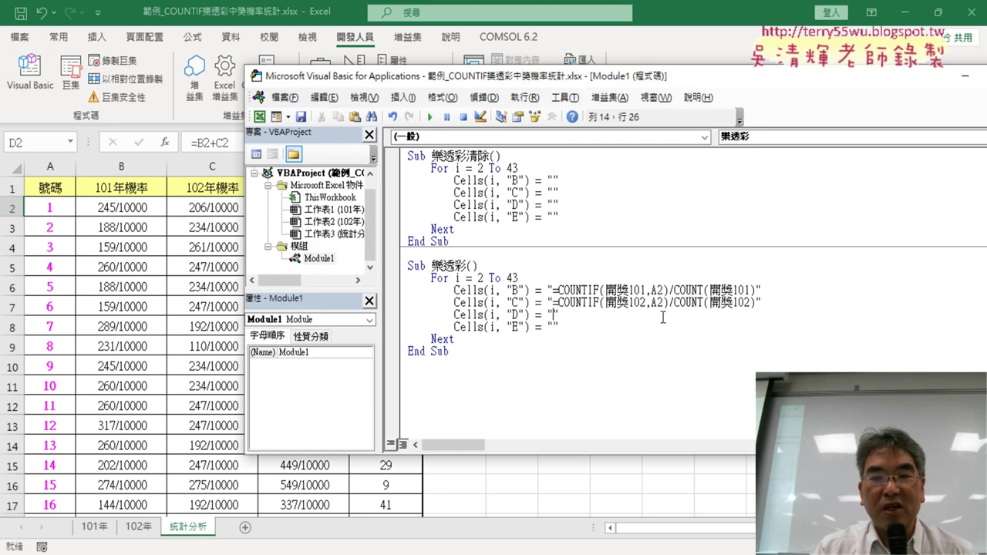
{"action": "key", "text": "ctrl+v"}
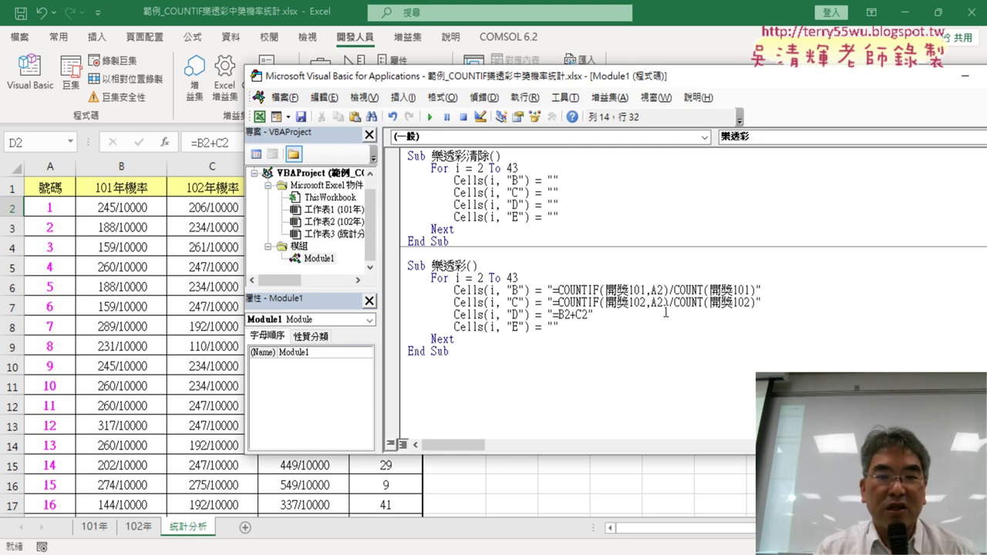
- Copy E2's =RANK.EQ(D2,D$2:D$43) formula into the macro's column E line
{"action": "left_click", "coordinate": [205, 207]}
{"action": "left_click", "coordinate": [367, 209]}
{"action": "left_click", "coordinate": [328, 144]}
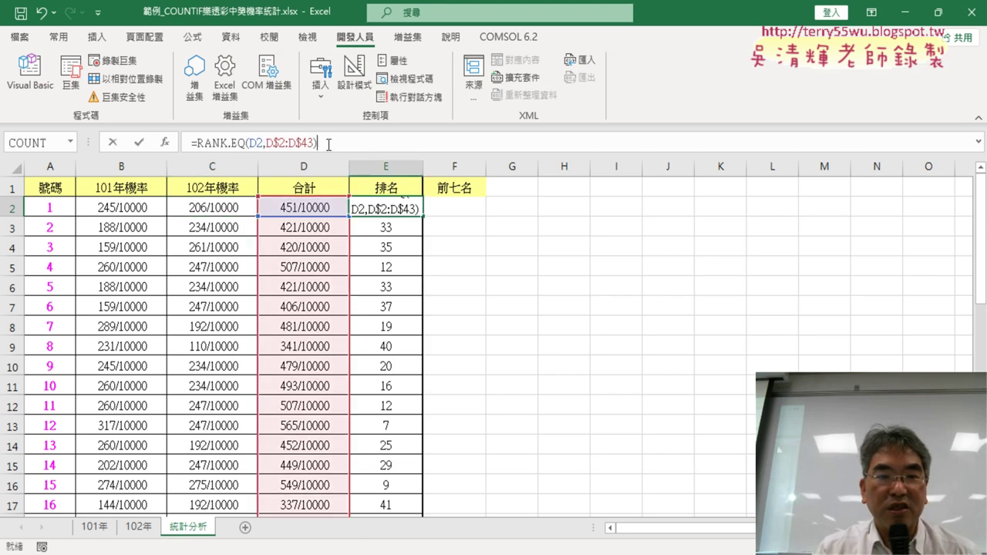
{"action": "left_click_drag", "start_coordinate": [328, 144], "coordinate": [191, 143]}
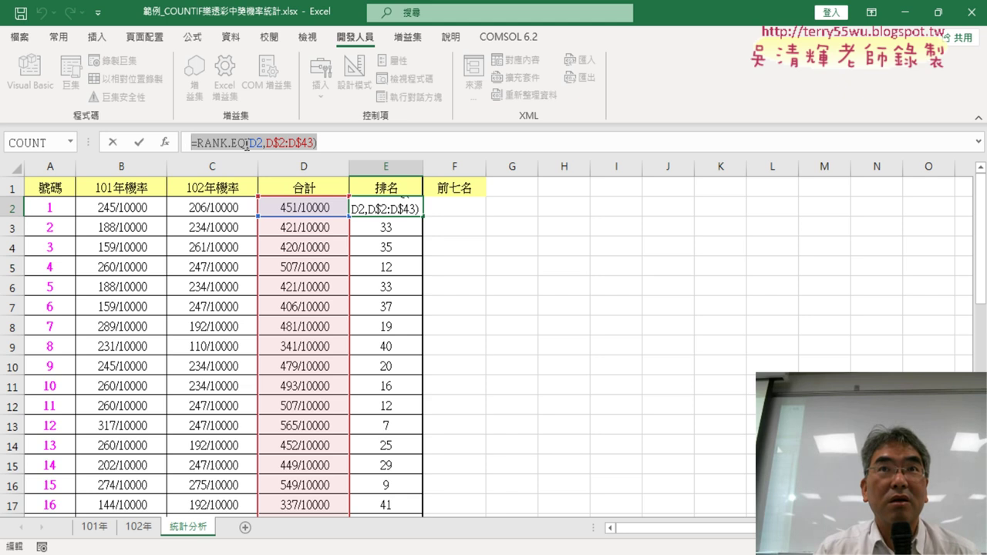
{"action": "right_click", "coordinate": [242, 147]}
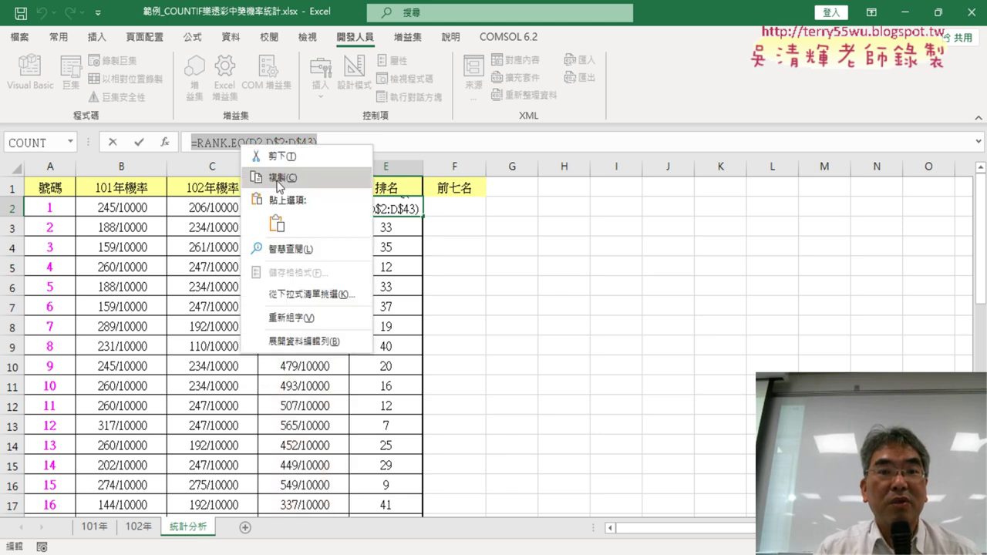
{"action": "left_click", "coordinate": [256, 174]}
{"action": "left_click", "coordinate": [112, 146]}
{"action": "left_click", "coordinate": [30, 73]}
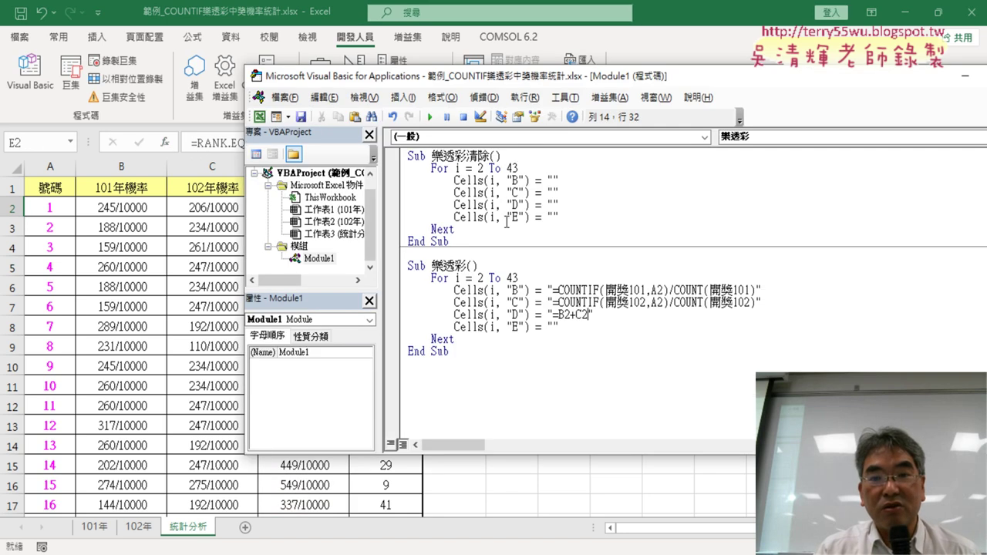
{"action": "left_click", "coordinate": [403, 98]}
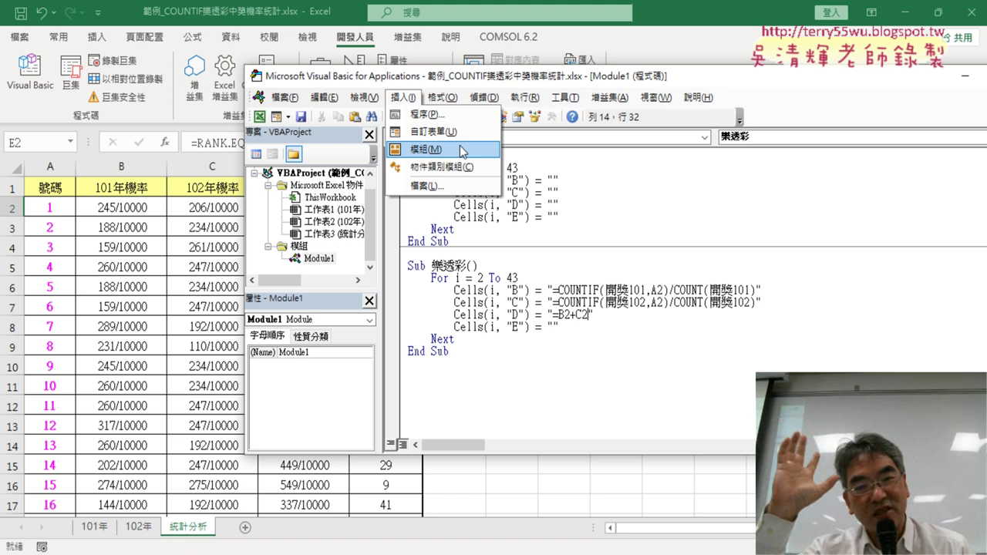
{"action": "left_click", "coordinate": [555, 328]}
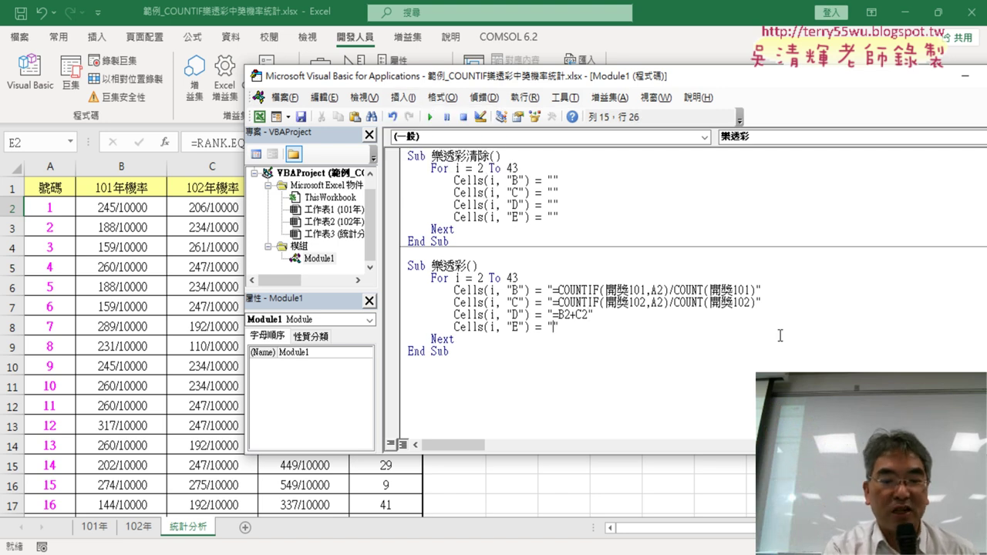
{"action": "key", "text": "ctrl+v"}
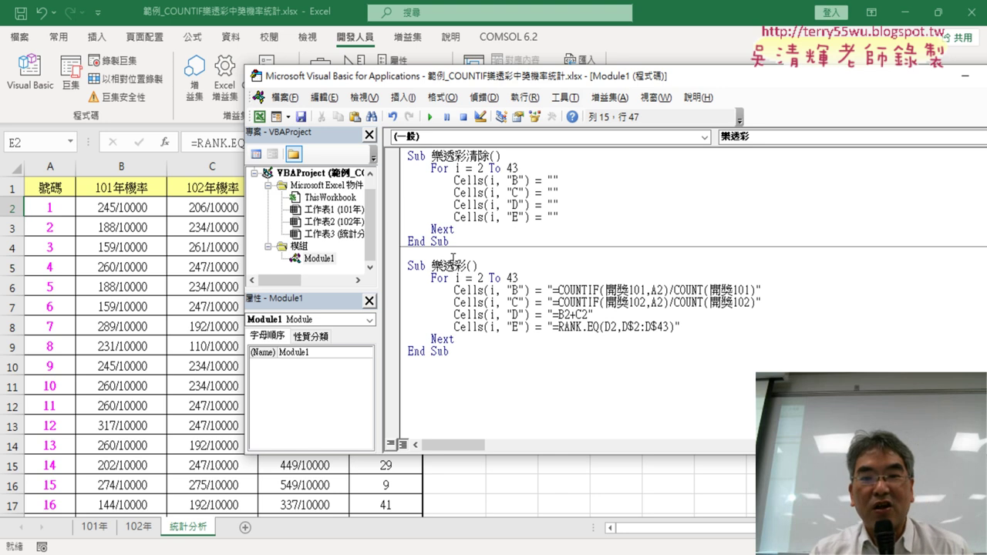
{"action": "mouse_move", "coordinate": [468, 243]}
{"action": "left_mouse_down"}
{"action": "mouse_move", "coordinate": [380, 175]}
{"action": "mouse_move", "coordinate": [379, 155]}
{"action": "left_mouse_up"}
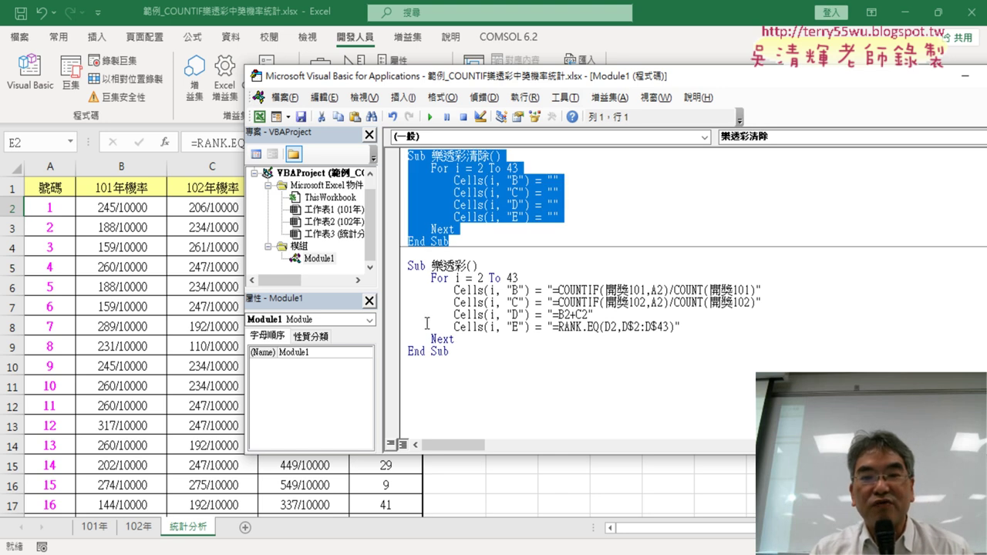
- Run the 樂透彩清除 macro to empty columns B–E
{"action": "left_click_drag", "start_coordinate": [462, 351], "coordinate": [406, 265]}
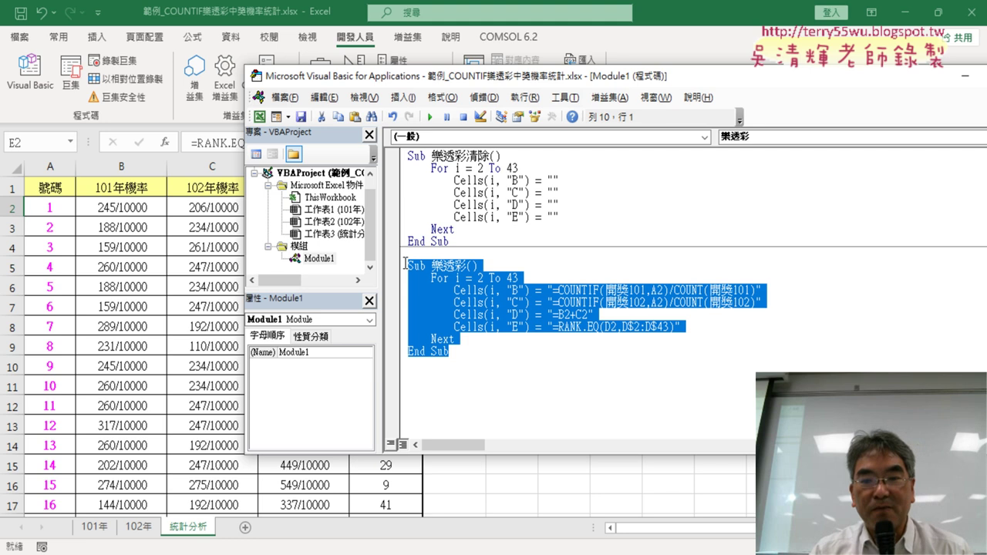
{"action": "left_click", "coordinate": [609, 292]}
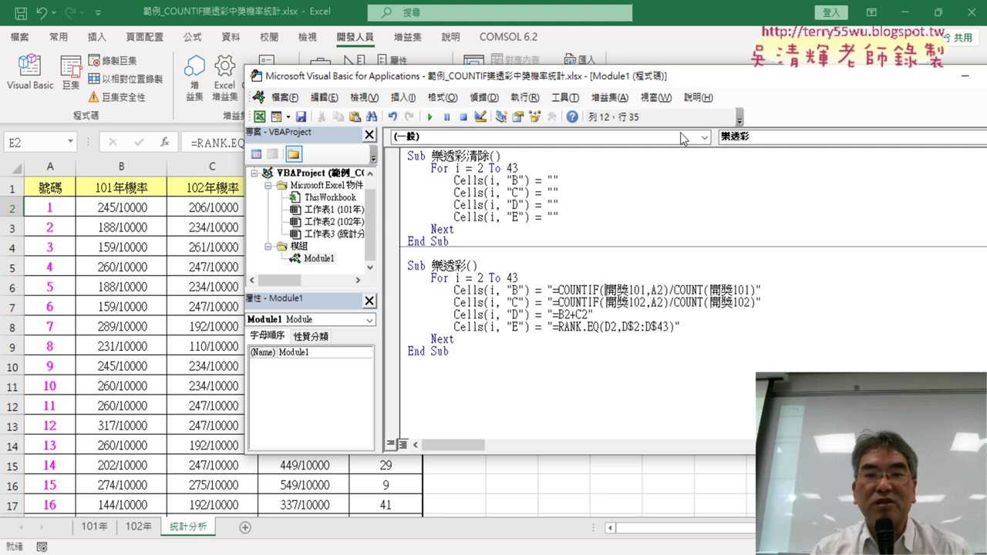
{"action": "left_click_drag", "start_coordinate": [624, 81], "coordinate": [810, 66]}
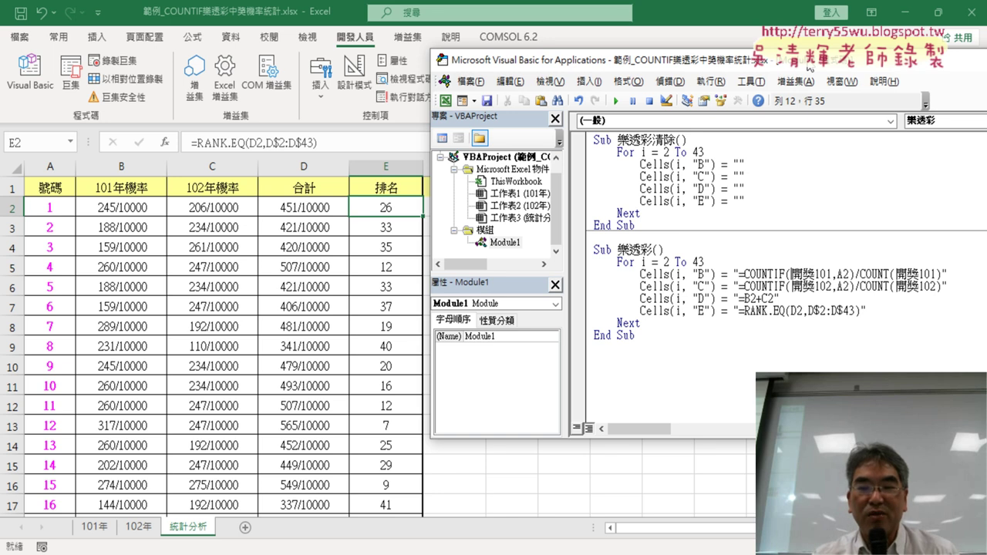
{"action": "left_click", "coordinate": [669, 189]}
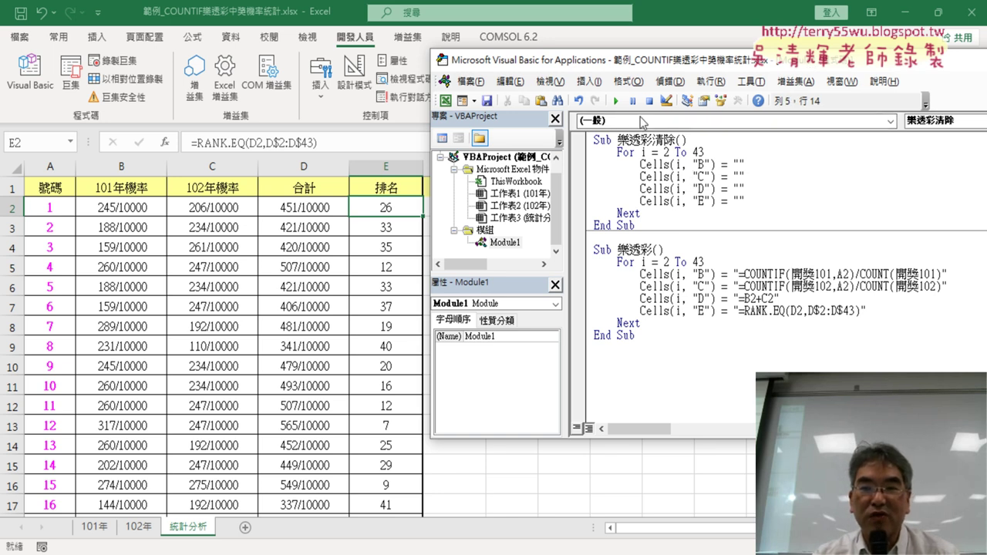
{"action": "left_click", "coordinate": [620, 100]}
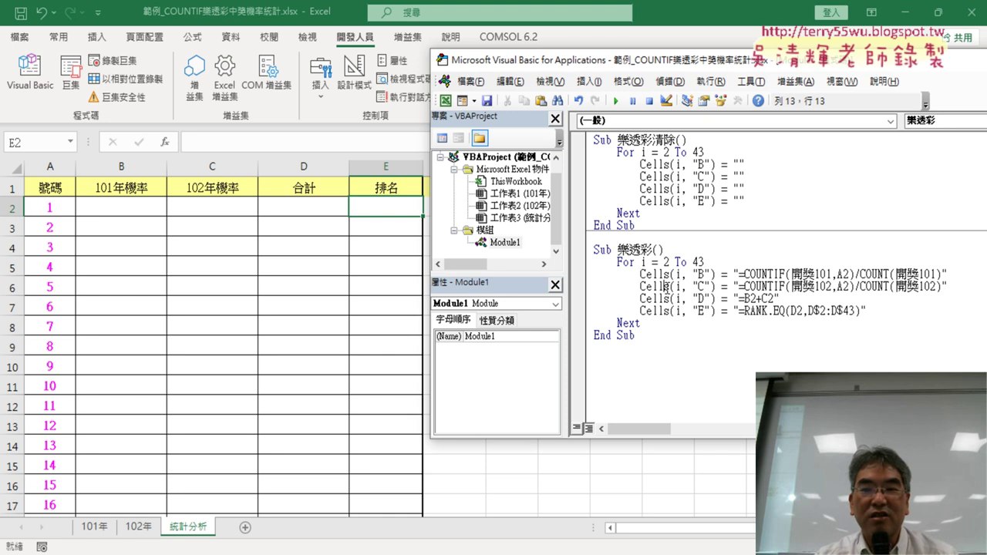
- Run the 樂透彩 macro, filling every row with 245/10000, 206/10000, 451/10000 and rank 1
{"action": "left_click", "coordinate": [666, 286]}
{"action": "left_click", "coordinate": [616, 101]}
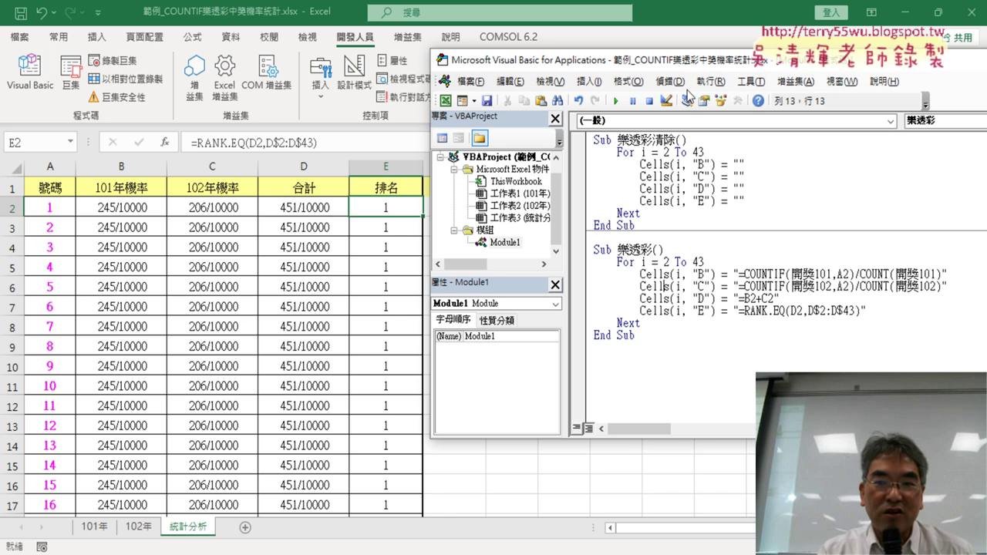
{"action": "left_click_drag", "start_coordinate": [691, 67], "coordinate": [538, 63]}
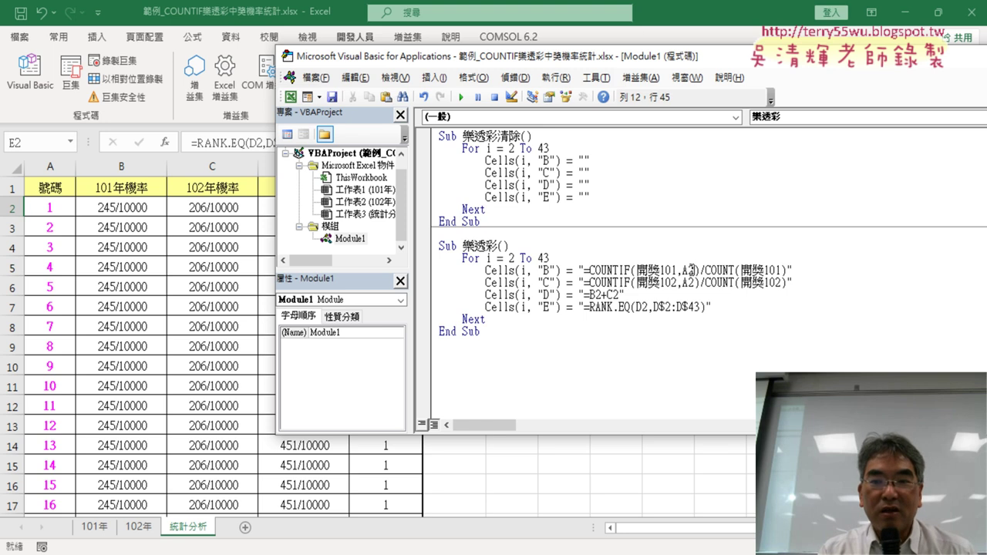
{"action": "left_click_drag", "start_coordinate": [696, 270], "coordinate": [687, 270]}
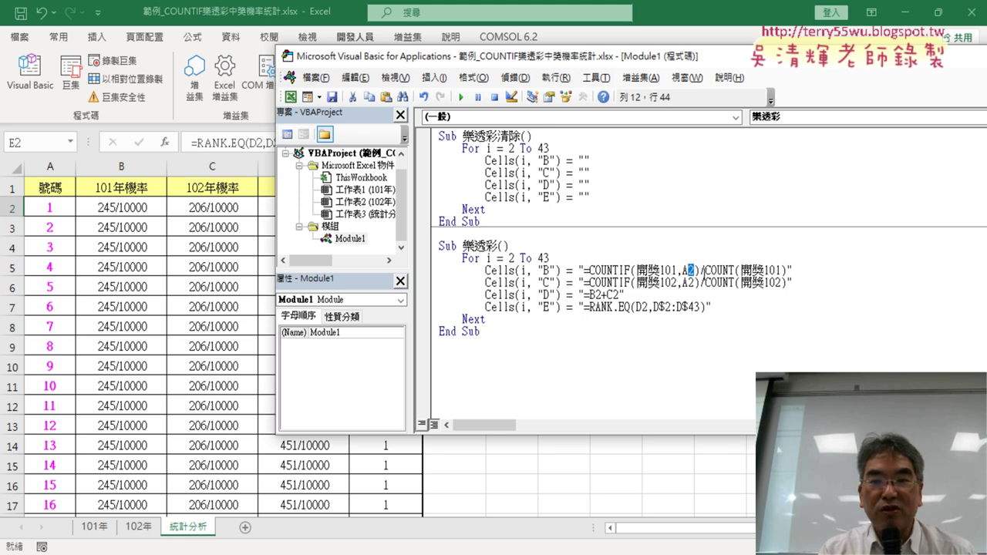
{"action": "left_click", "coordinate": [145, 208]}
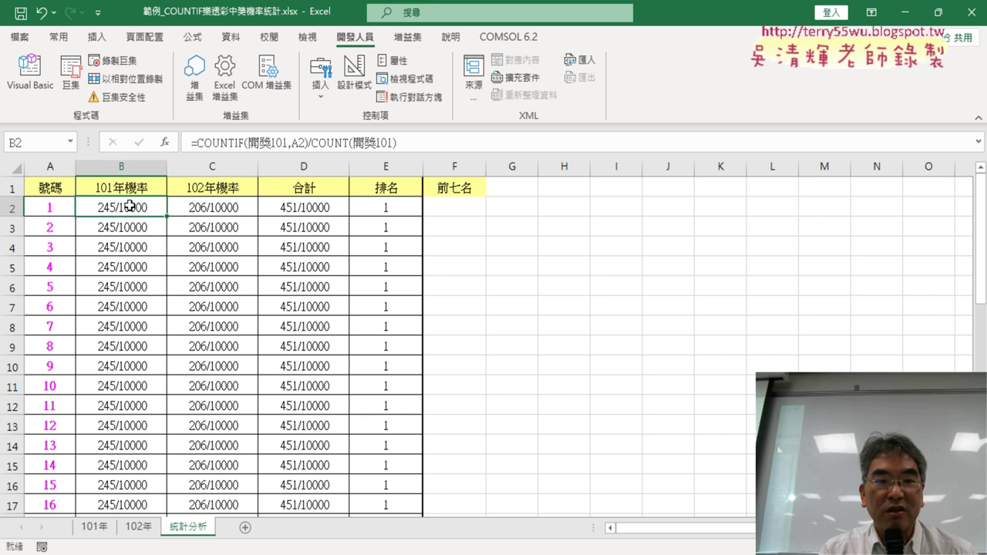
{"action": "left_click", "coordinate": [44, 81]}
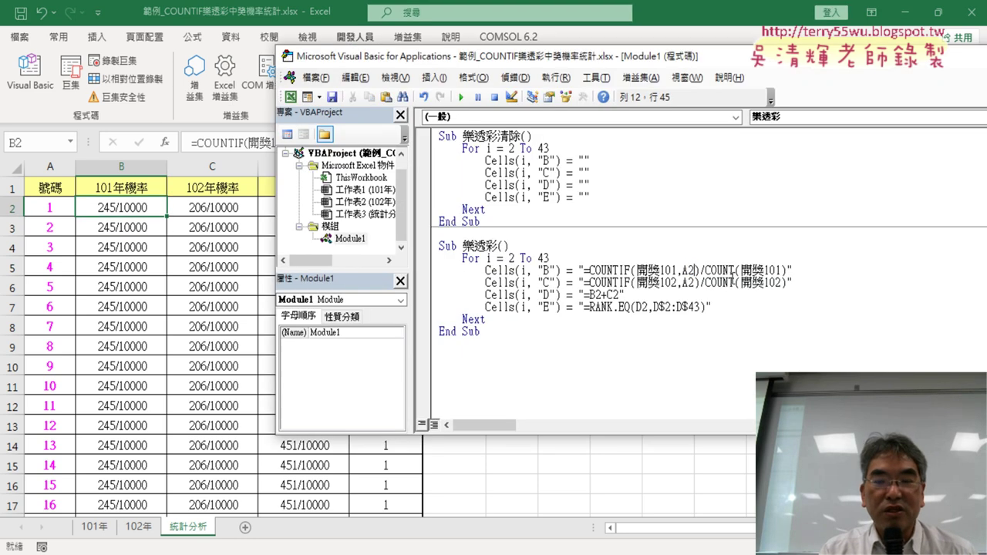
{"action": "left_click_drag", "start_coordinate": [694, 270], "coordinate": [689, 270]}
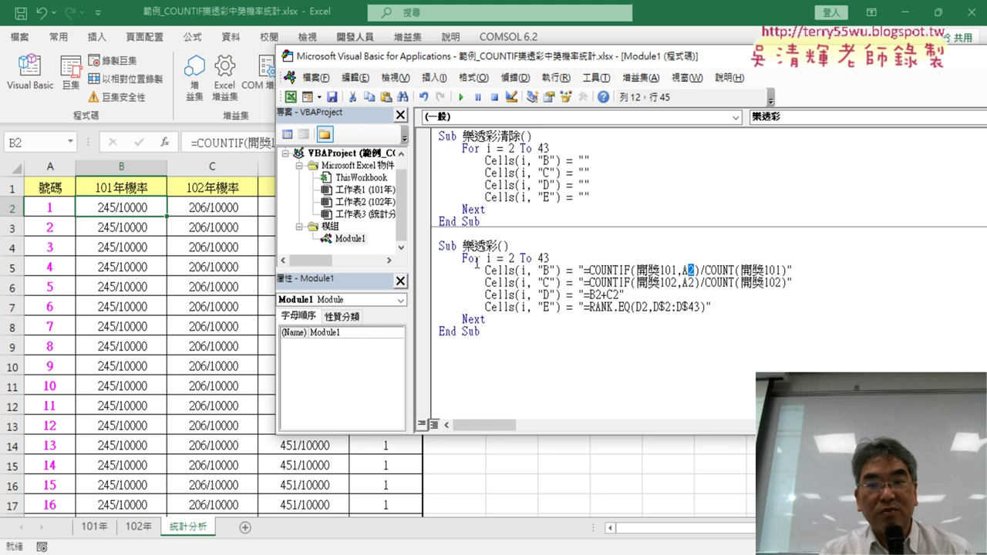
{"action": "left_click_drag", "start_coordinate": [486, 258], "coordinate": [552, 257]}
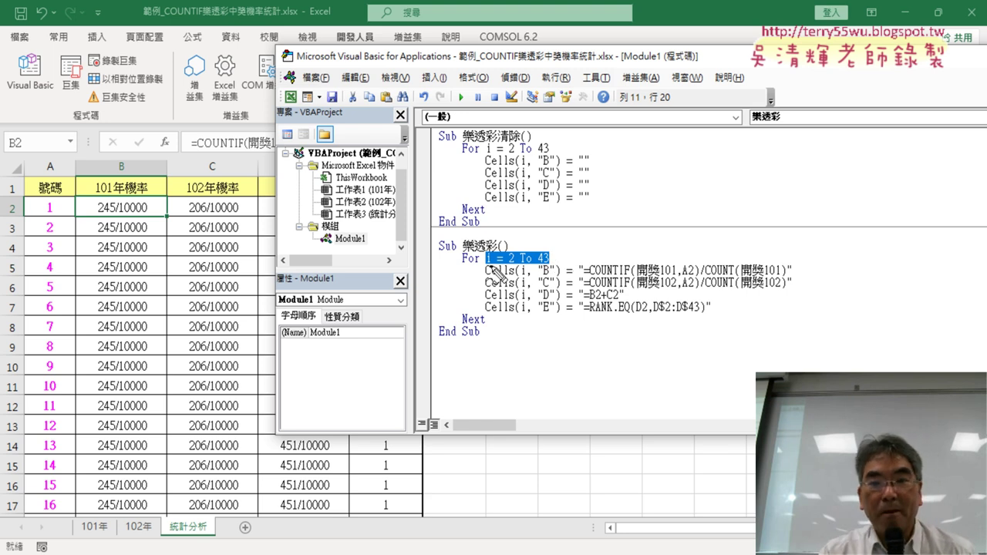
{"action": "left_click_drag", "start_coordinate": [493, 260], "coordinate": [701, 253]}
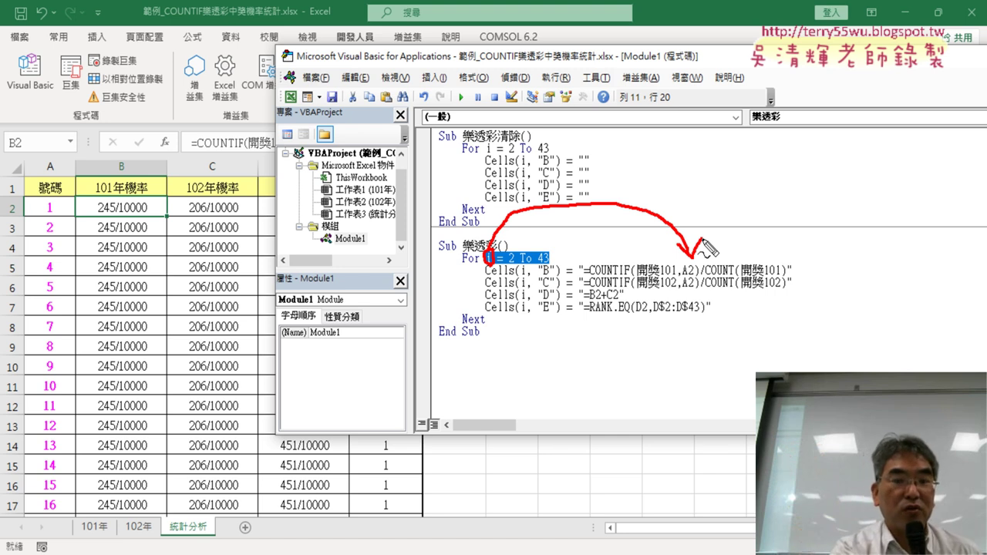
{"action": "key", "text": "Escape"}
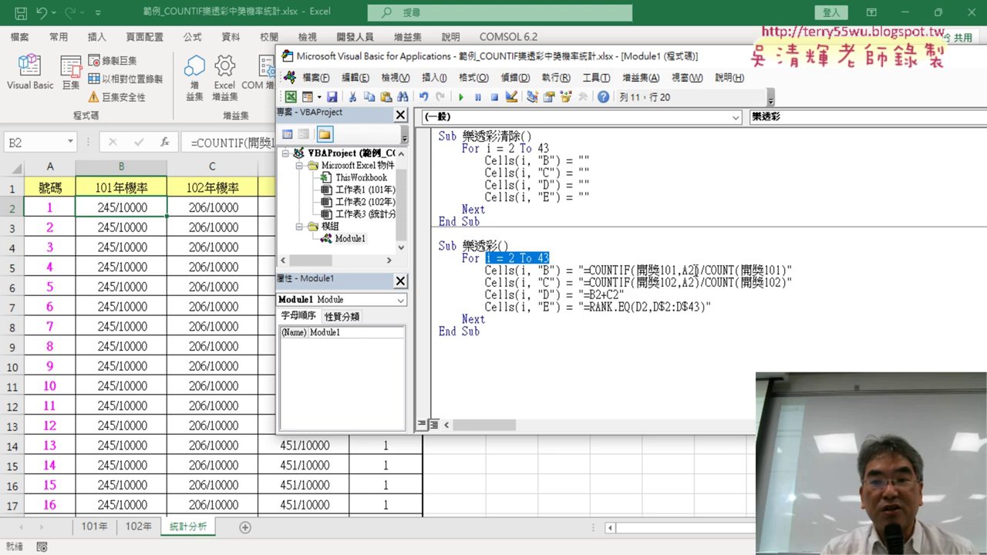
{"action": "left_click_drag", "start_coordinate": [694, 270], "coordinate": [688, 270]}
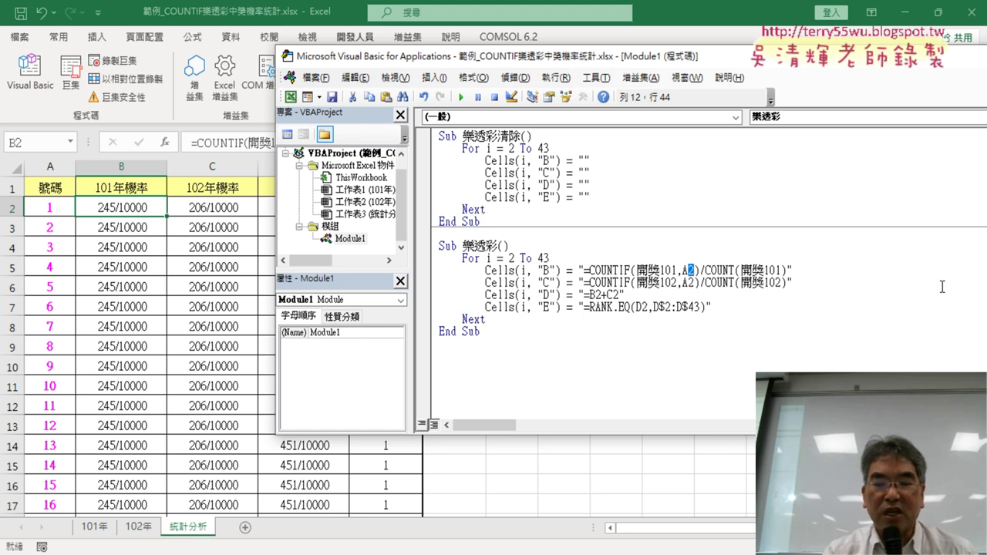
- On the Cells(i, "B") 開獎101 line, change A2 to A" & i & " with spaced ampersands
{"action": "type", "text": "\"\""}
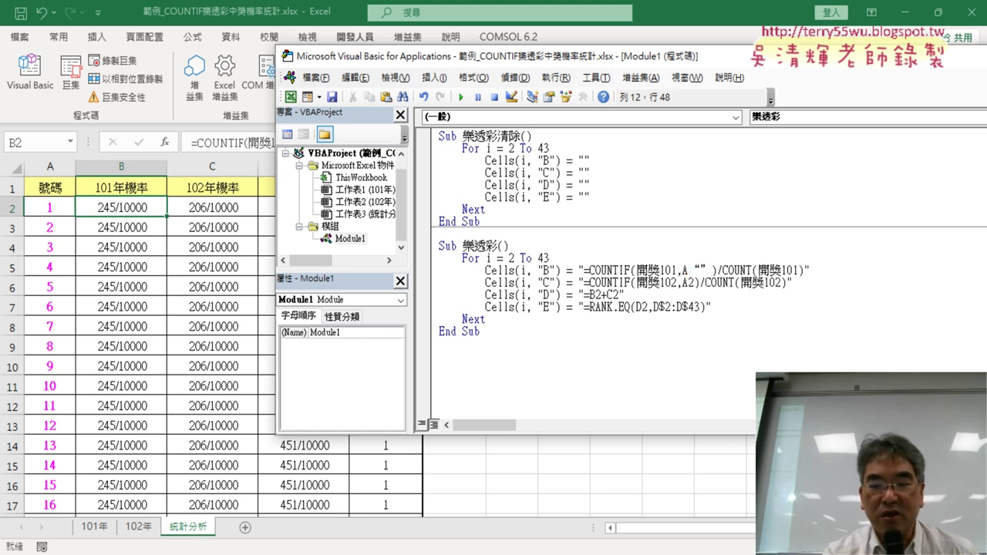
{"action": "key", "text": "BackSpace"}
{"action": "key", "text": "BackSpace"}
{"action": "key", "text": "BackSpace"}
{"action": "key", "text": "BackSpace"}
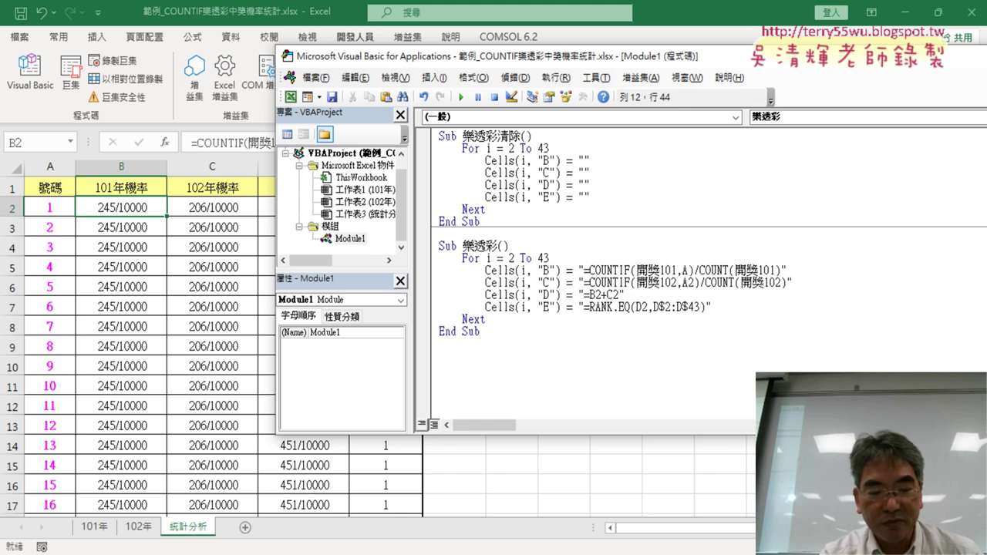
{"action": "left_click", "coordinate": [941, 285]}
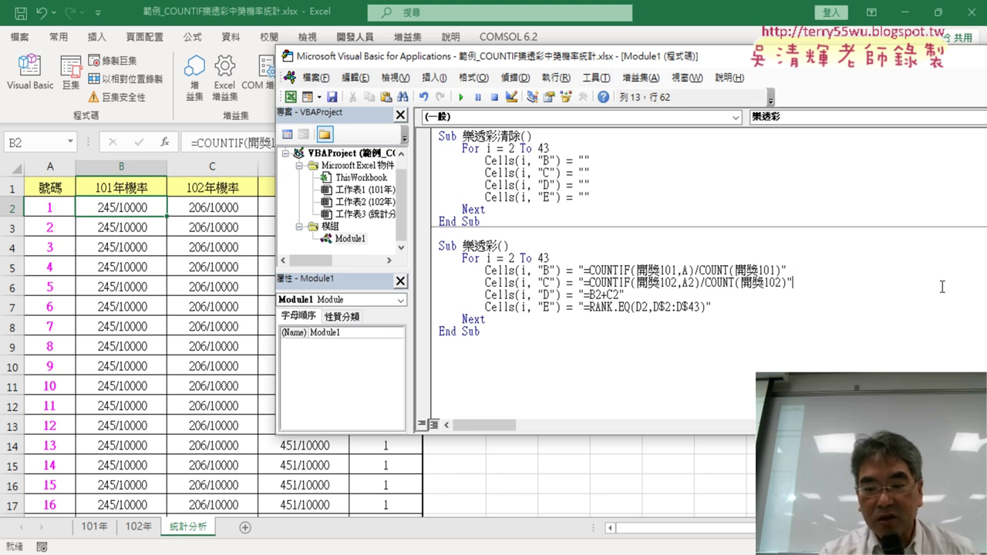
{"action": "type", "text": "\""}
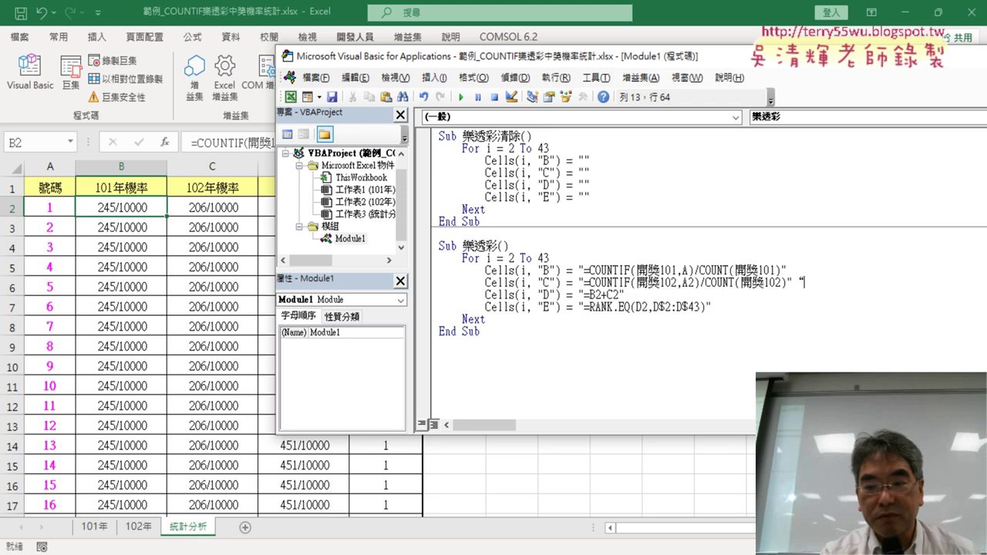
{"action": "key", "text": "BackSpace"}
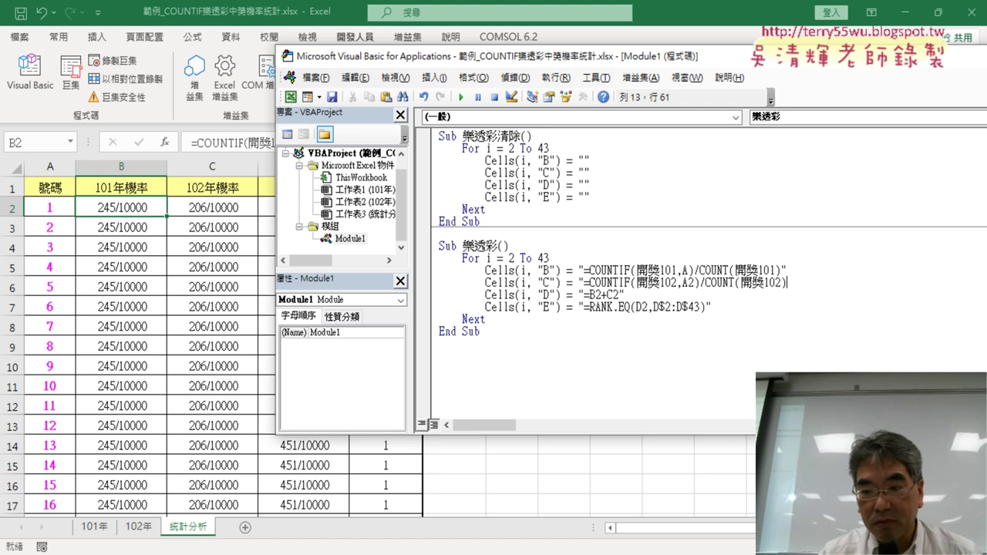
{"action": "key", "text": "ctrl+shift"}
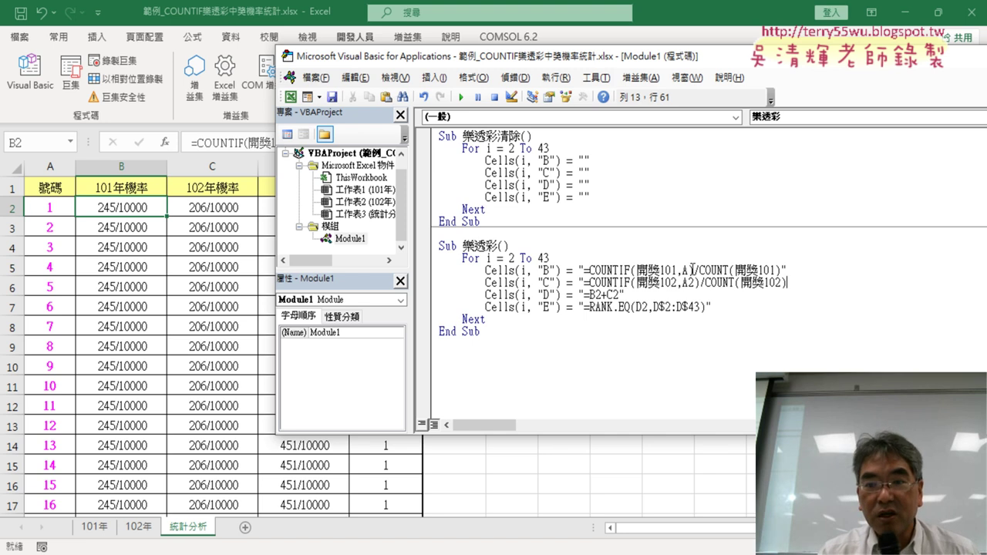
{"action": "type", "text": "2"}
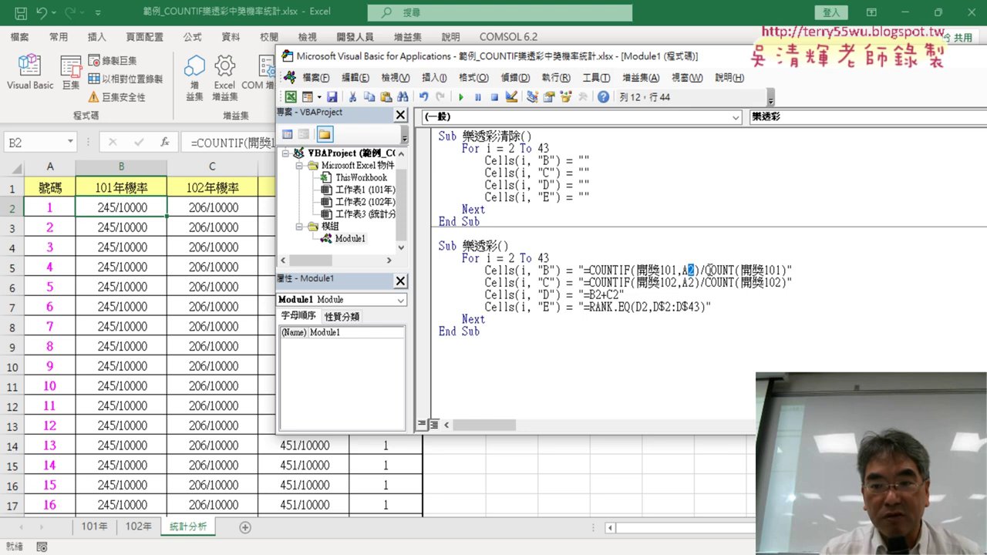
{"action": "key", "text": "BackSpace"}
{"action": "type", "text": "\"\""}
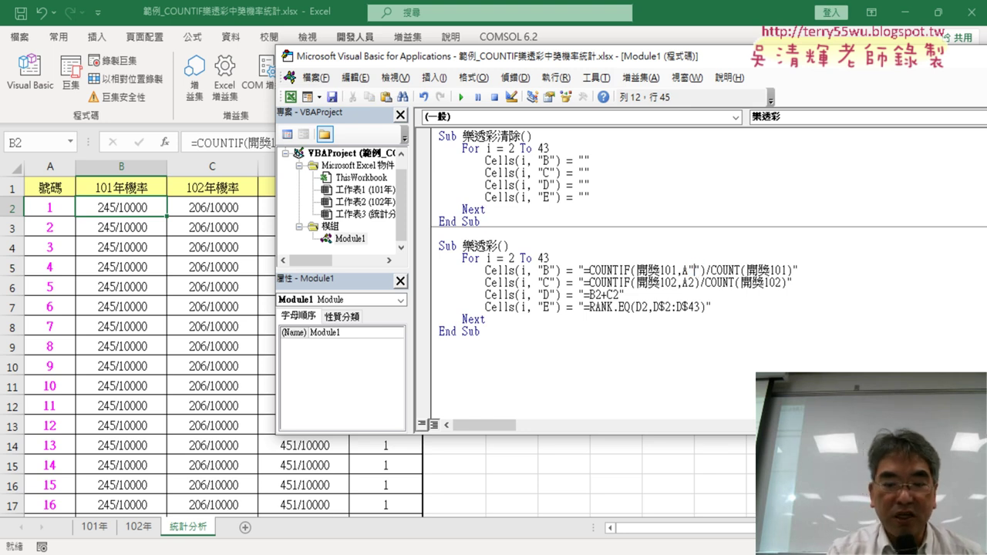
{"action": "type", "text": "&&"}
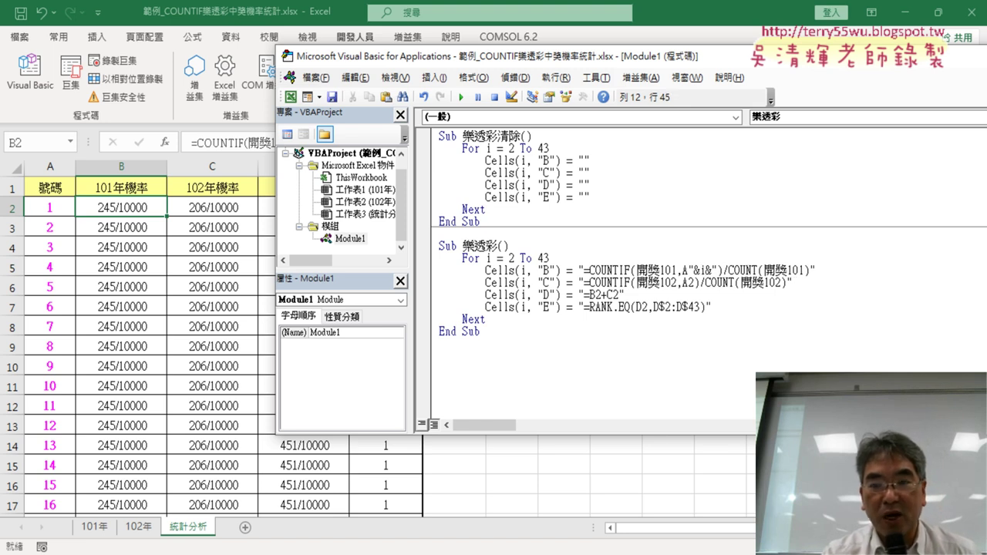
{"action": "key", "text": "Right"}
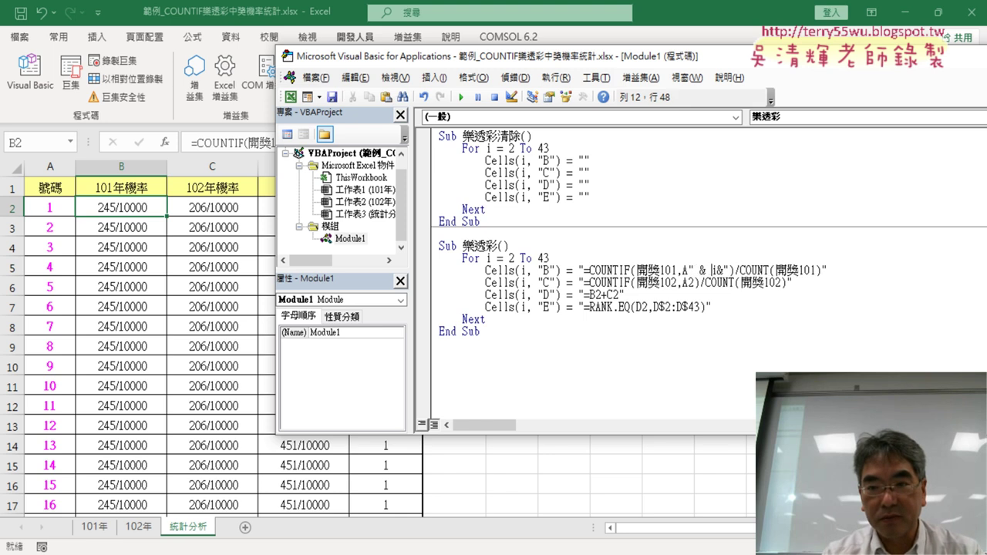
{"action": "key", "text": "Right"}
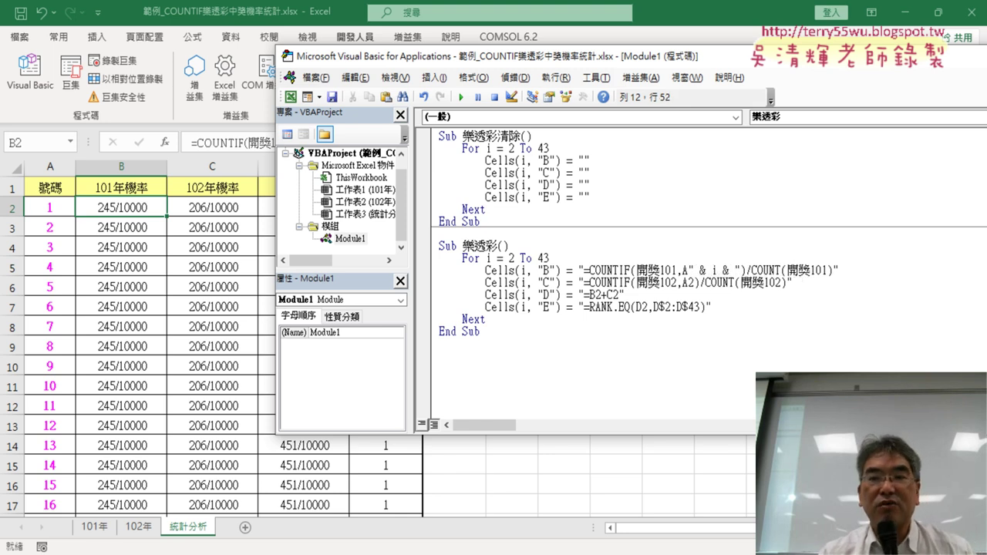
{"action": "left_click_drag", "start_coordinate": [688, 270], "coordinate": [740, 270]}
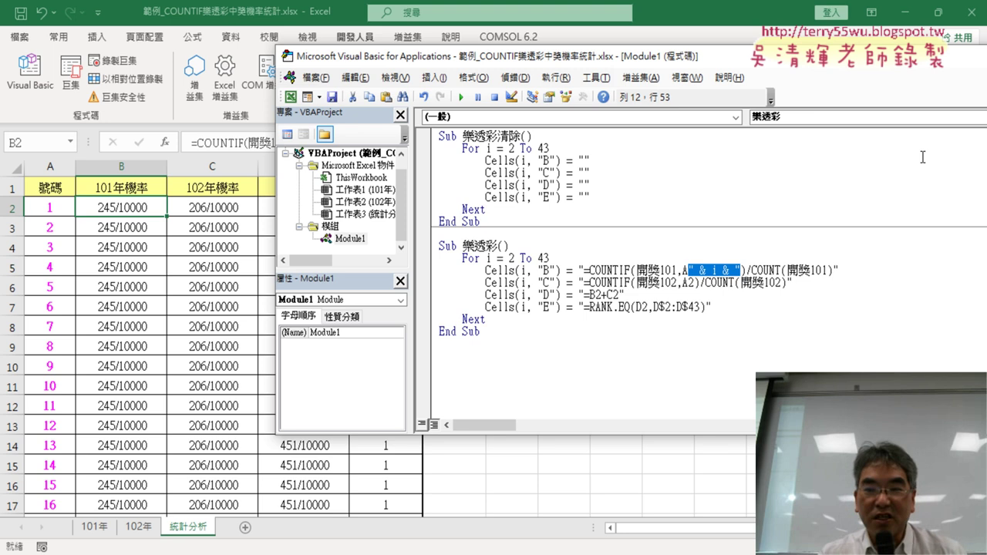
- Replace the 2 in A2 on the Cells(i, "C") 開獎102 line with " & i & "
{"action": "left_click_drag", "start_coordinate": [688, 283], "coordinate": [694, 283]}
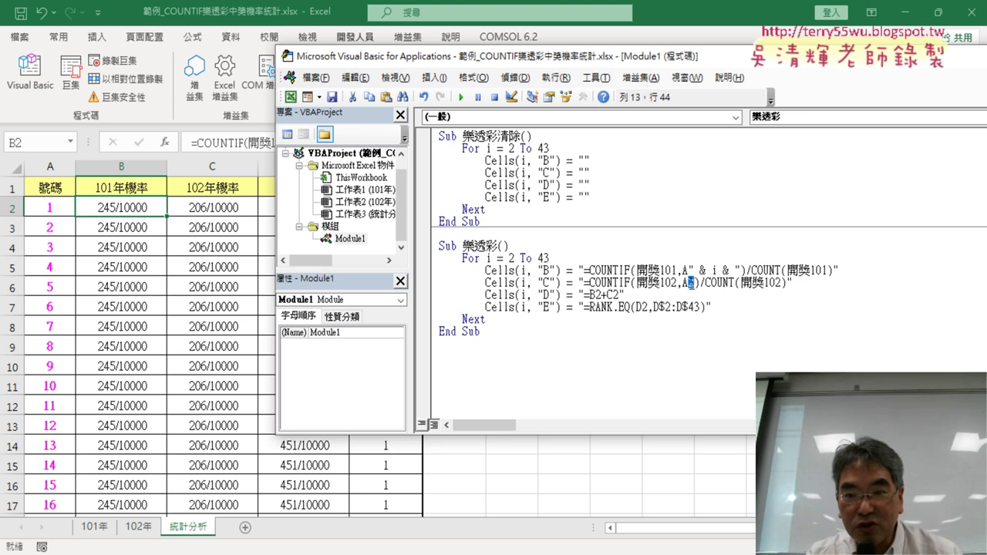
{"action": "type", "text": "\"\""}
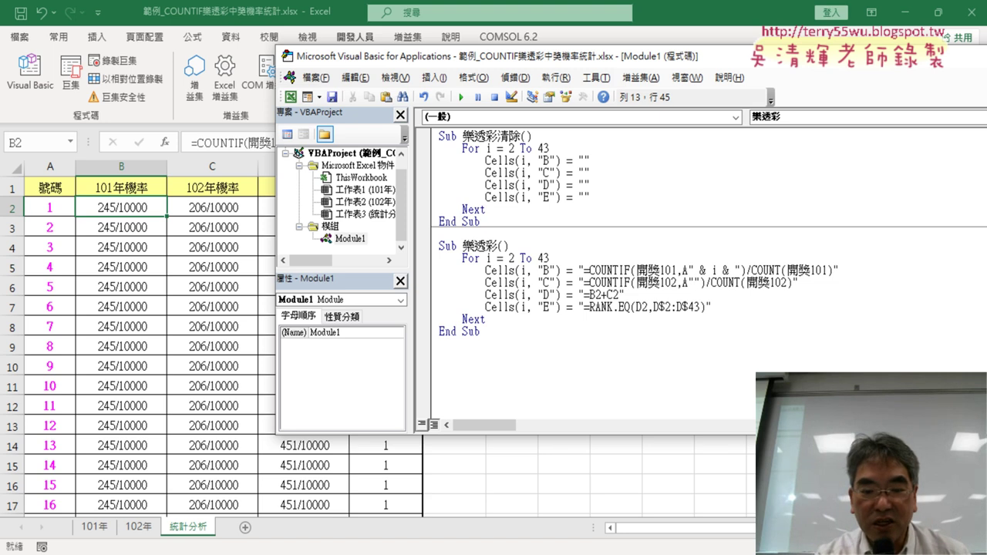
{"action": "type", "text": "&&"}
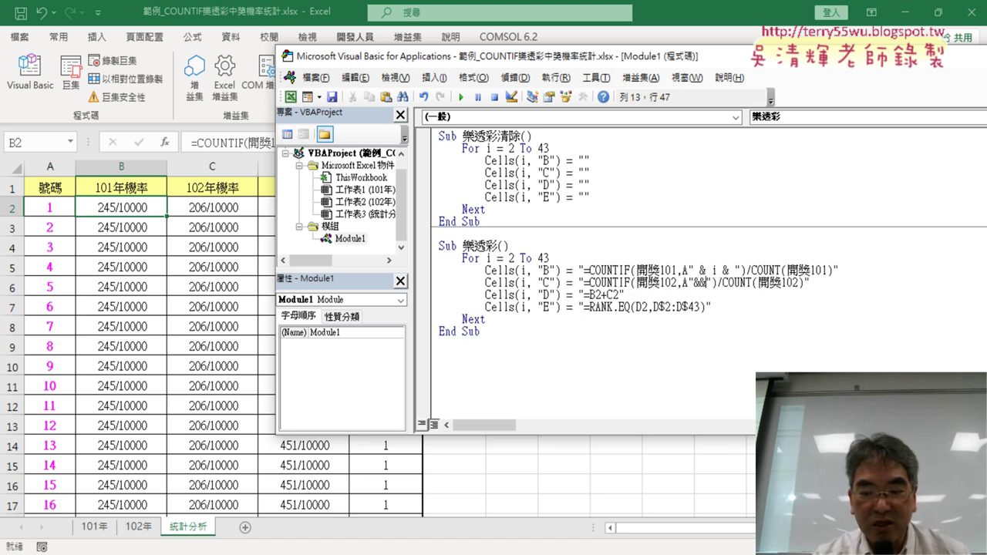
{"action": "key", "text": "BackSpace"}
{"action": "type", "text": "i"}
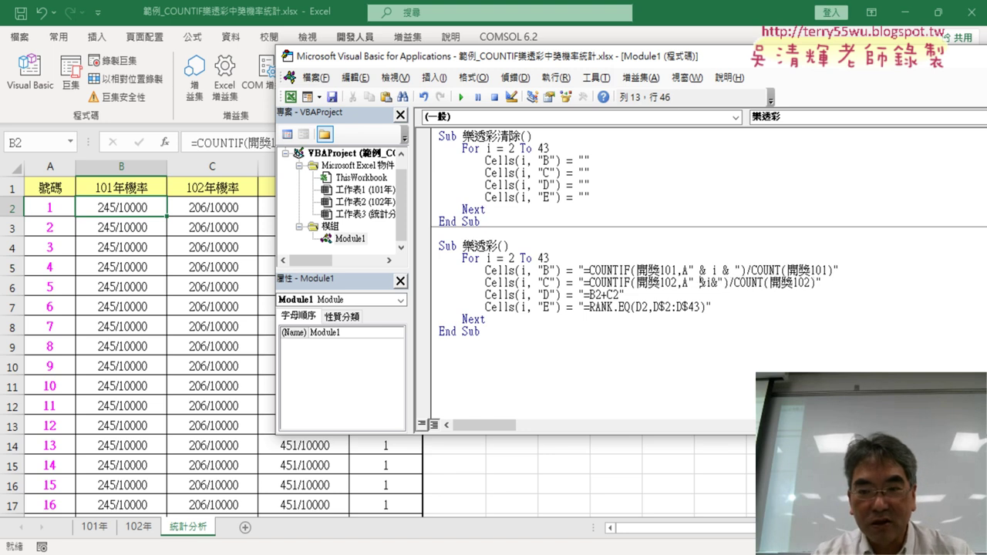
{"action": "key", "text": "Right"}
{"action": "key", "text": "Right"}
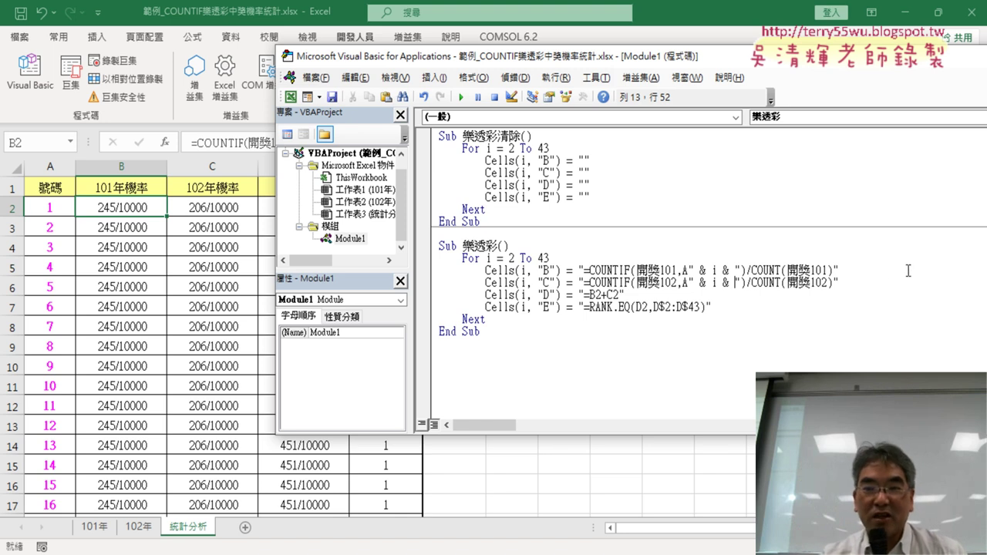
{"action": "mouse_move", "coordinate": [595, 296]}
{"action": "left_mouse_down"}
{"action": "mouse_move", "coordinate": [620, 295]}
{"action": "mouse_move", "coordinate": [602, 295]}
{"action": "left_mouse_up"}
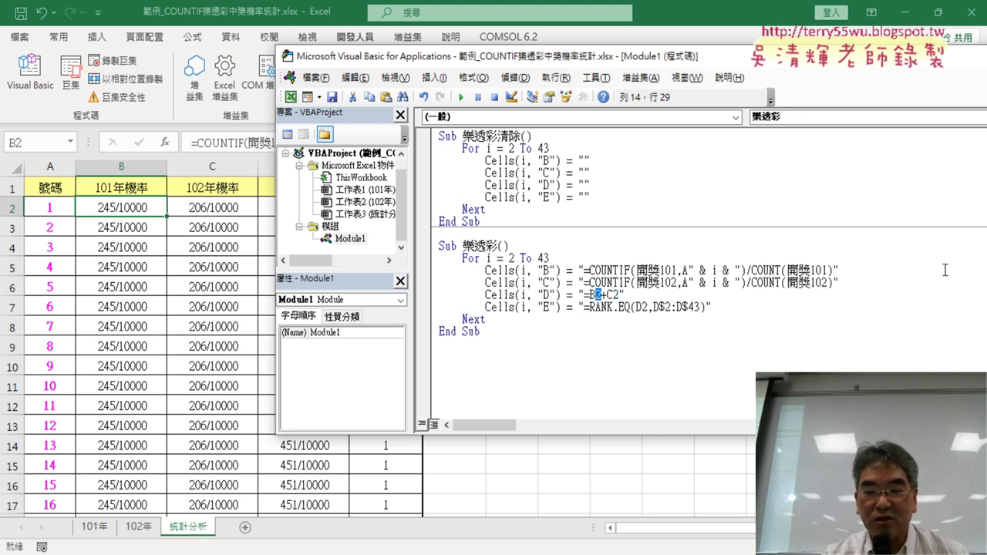
- Turn B2 in the Cells(i, "D") total line into B" & i & "
{"action": "type", "text": "\"\""}
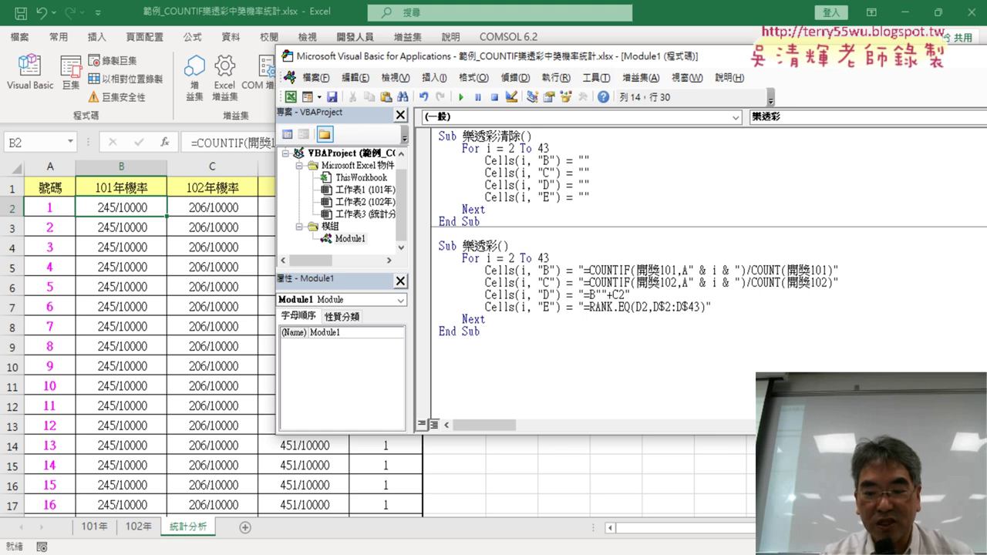
{"action": "key", "text": "Left"}
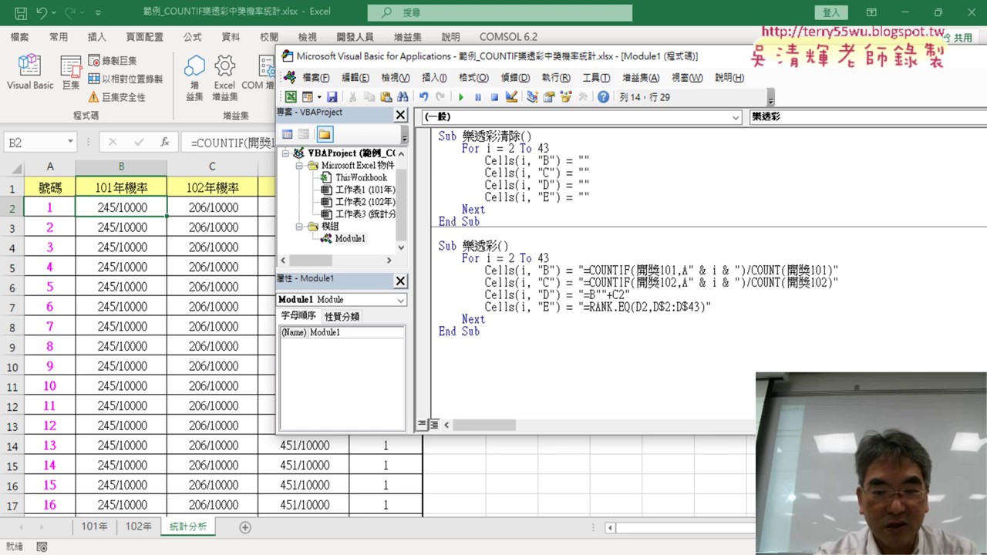
{"action": "type", "text": "&&"}
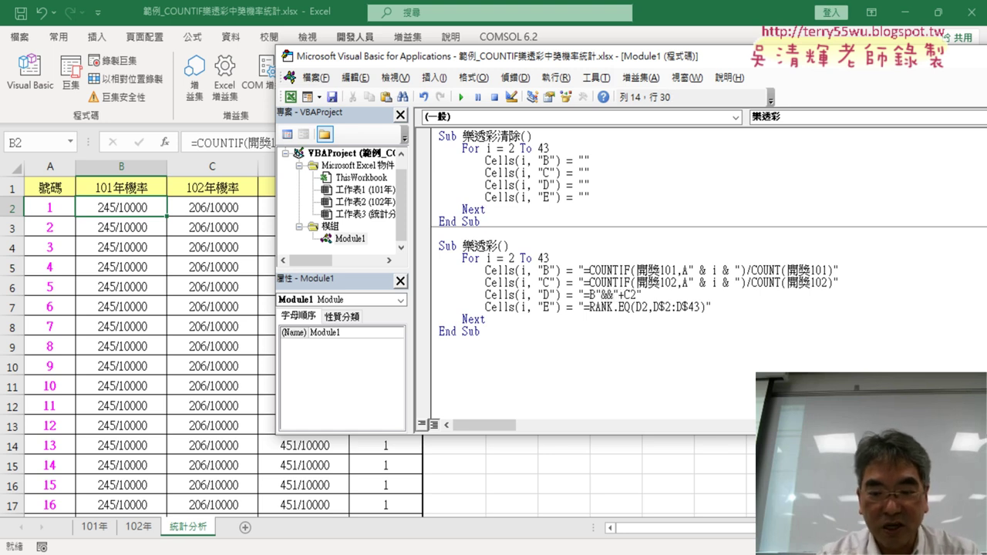
{"action": "type", "text": "i"}
{"action": "left_click", "coordinate": [602, 295]}
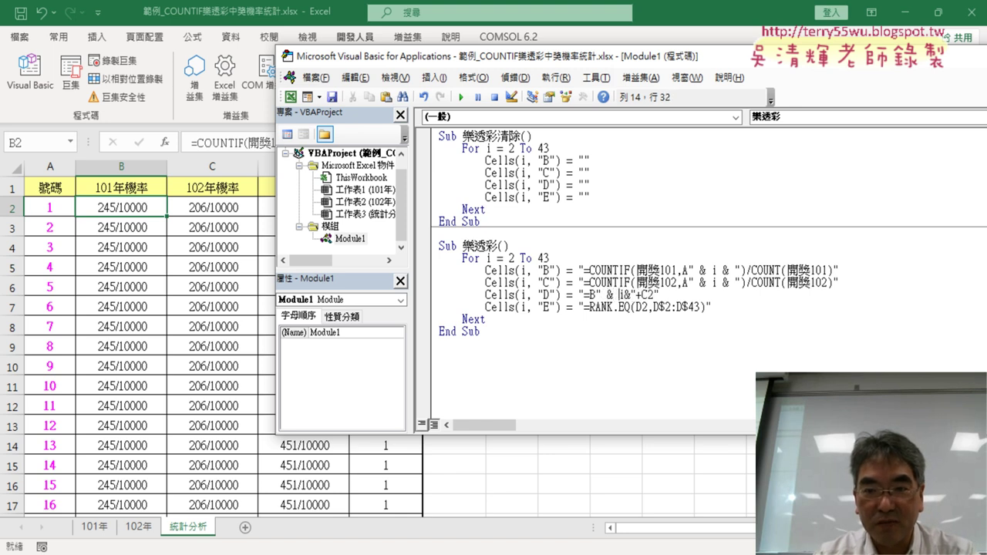
{"action": "key", "text": "Right"}
{"action": "key", "text": "Right"}
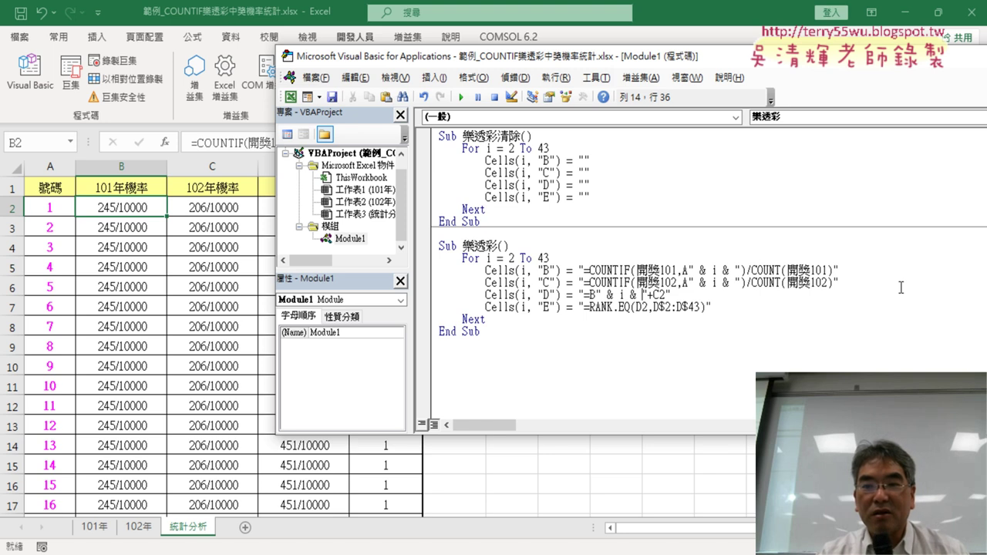
- Paste the same " & i join over C2's 2 and delete the stray trailing & "
{"action": "left_click_drag", "start_coordinate": [659, 294], "coordinate": [666, 294]}
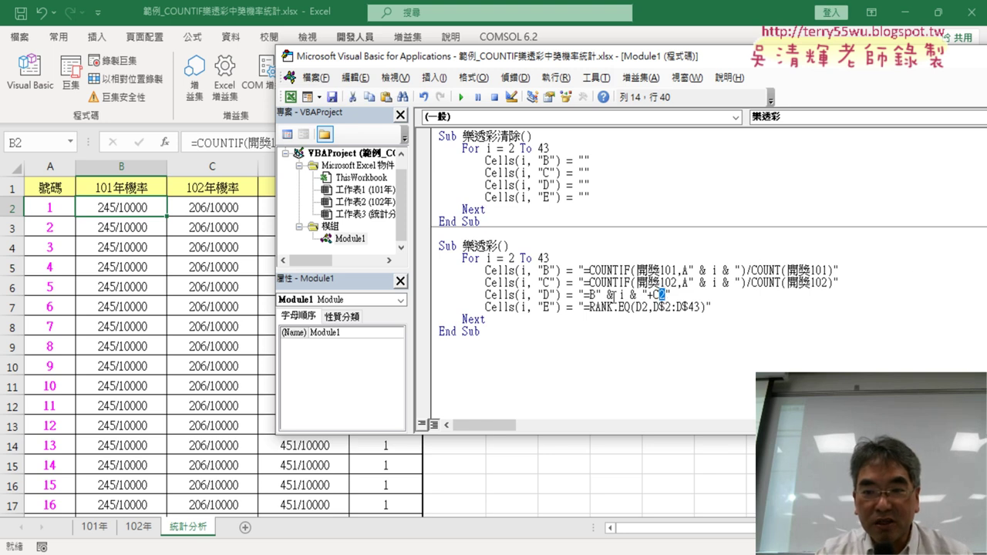
{"action": "left_click_drag", "start_coordinate": [595, 295], "coordinate": [649, 295]}
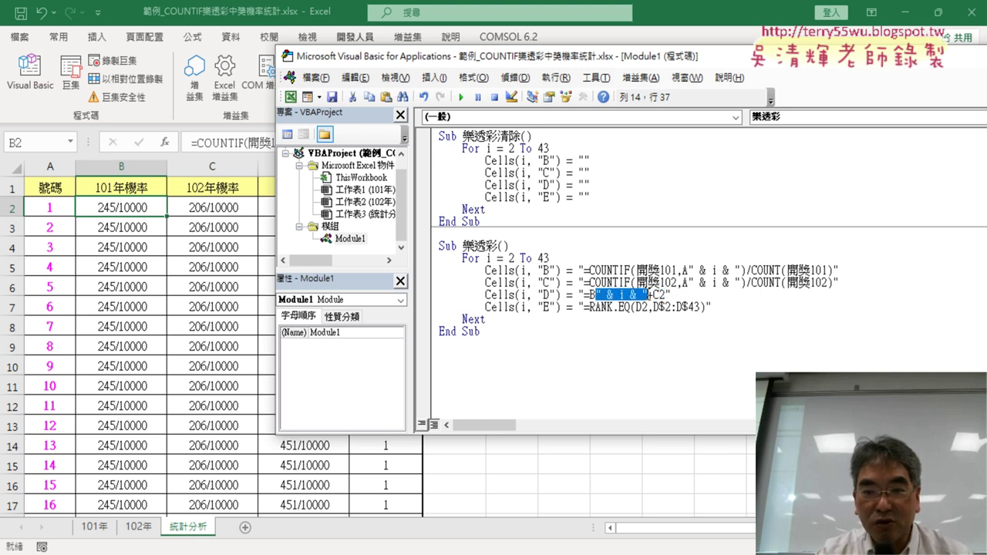
{"action": "right_click", "coordinate": [626, 303]}
{"action": "left_click", "coordinate": [662, 317]}
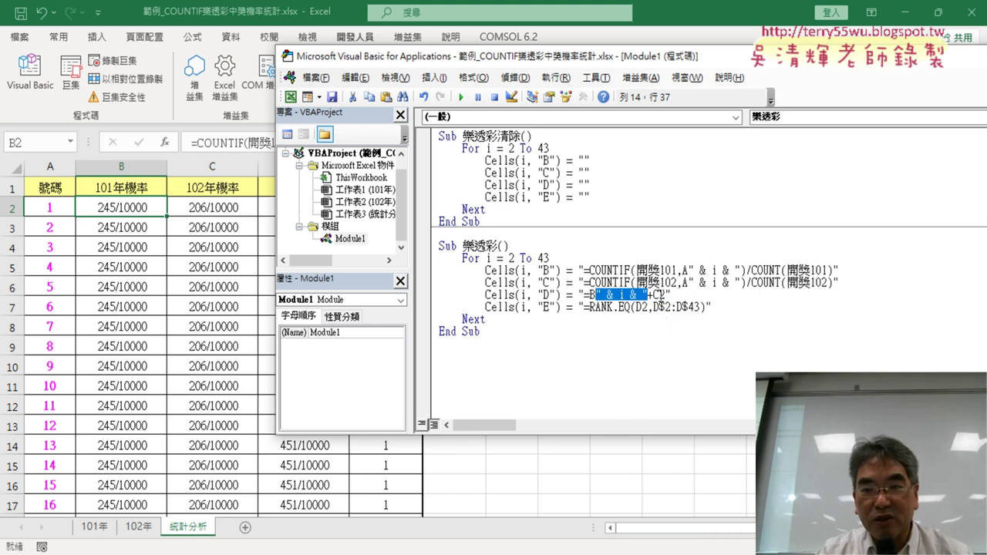
{"action": "left_click_drag", "start_coordinate": [660, 294], "coordinate": [673, 294]}
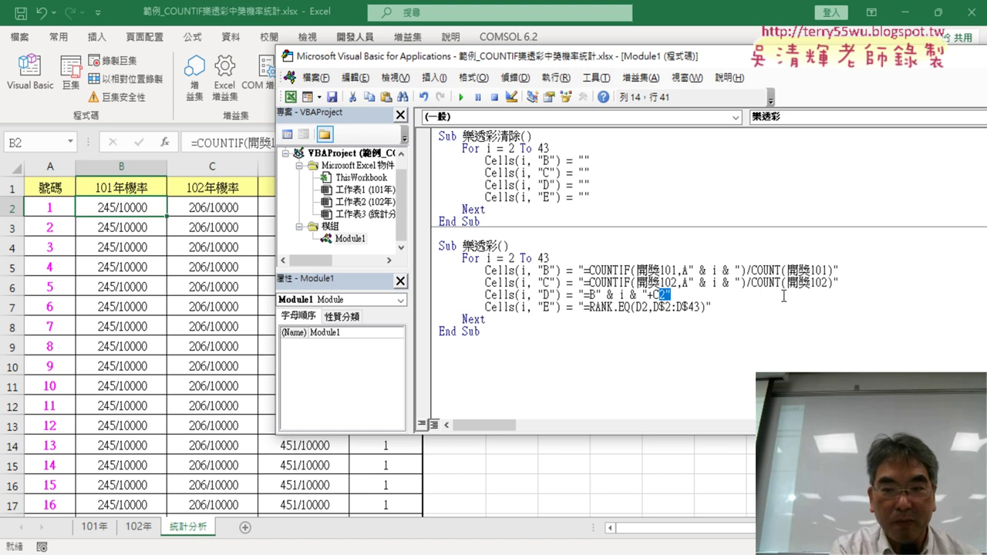
{"action": "key", "text": "ctrl+v"}
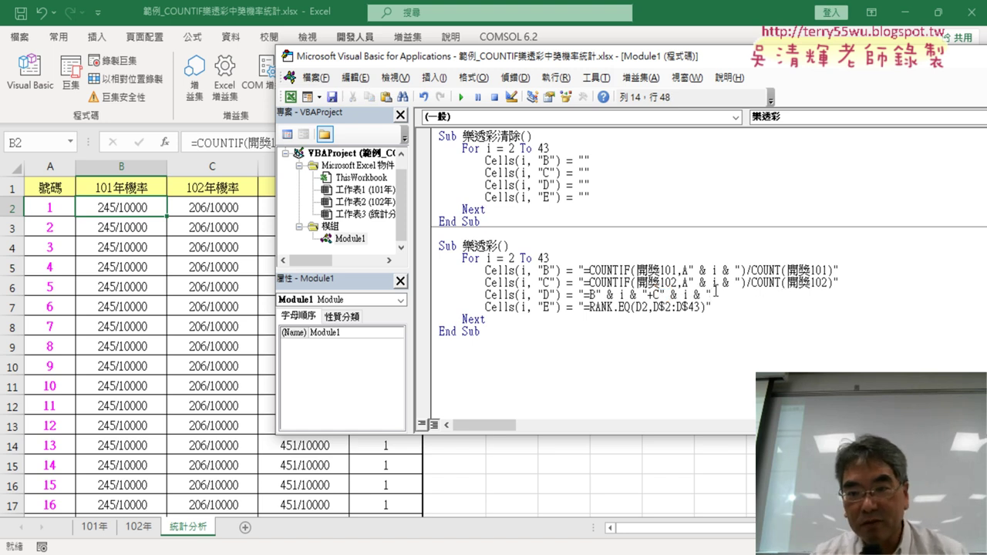
{"action": "left_click_drag", "start_coordinate": [710, 295], "coordinate": [693, 295]}
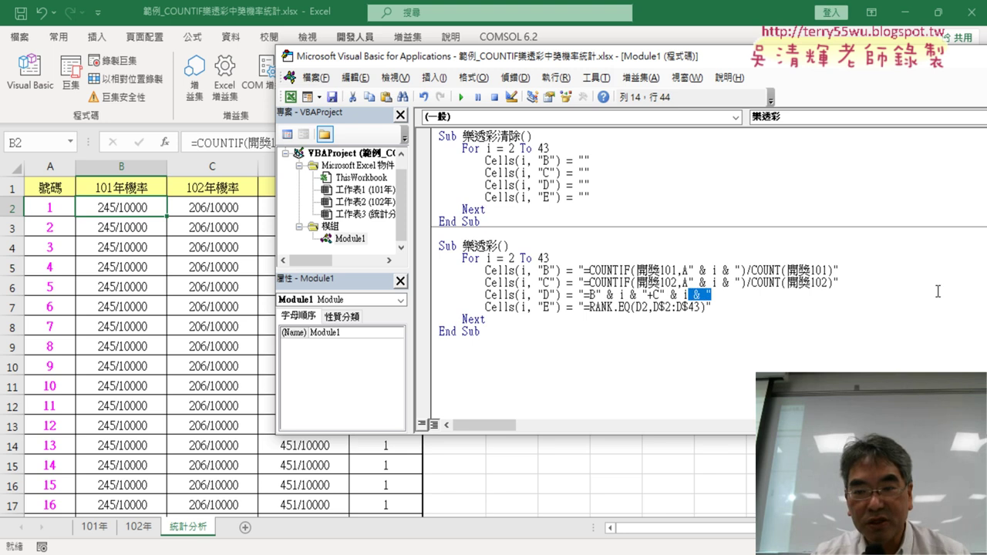
{"action": "key", "text": "BackSpace"}
{"action": "key", "text": "BackSpace"}
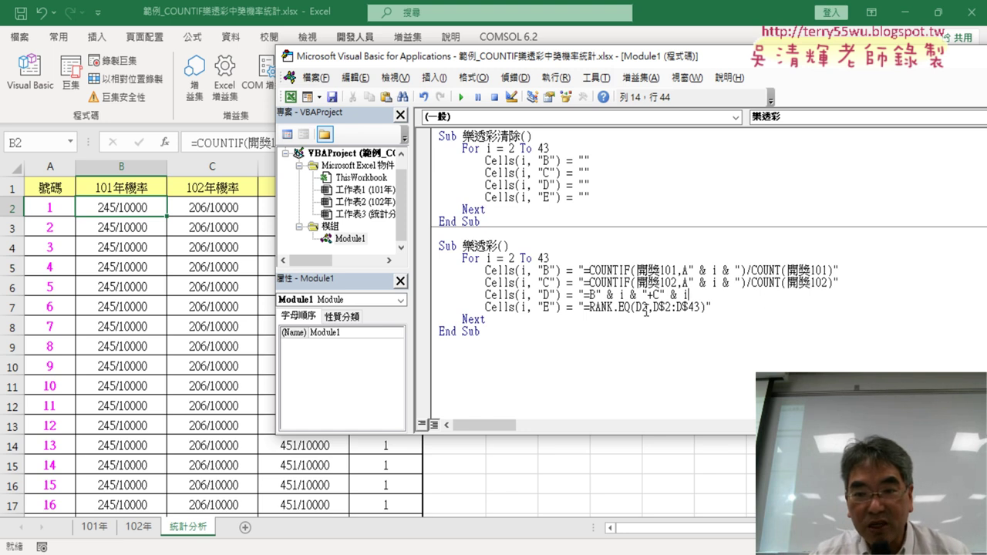
{"action": "left_click_drag", "start_coordinate": [642, 307], "coordinate": [649, 306]}
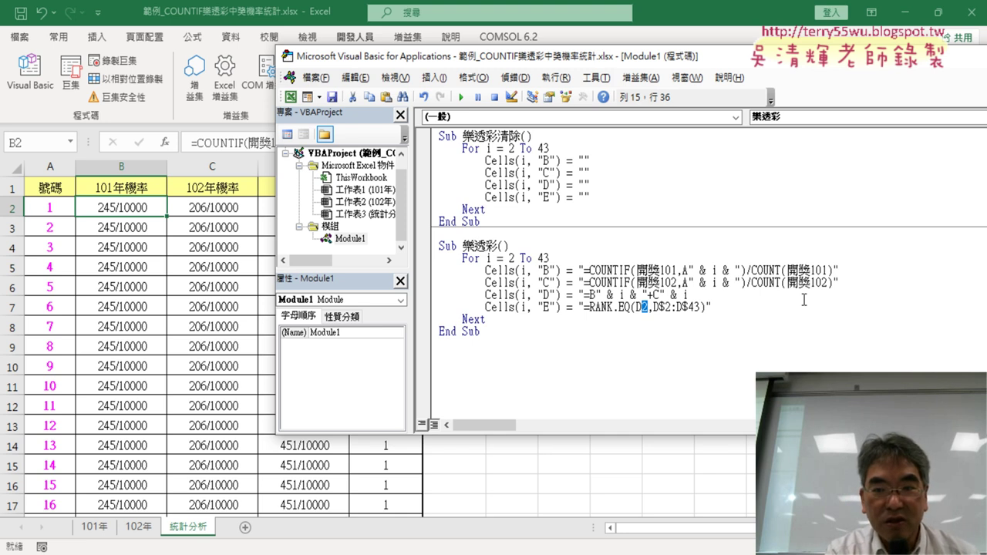
- Replace the 2 in RANK.EQ(D2 with " & i & " on the Cells(i, "E") line
{"action": "type", "text": "\" & i & \""}
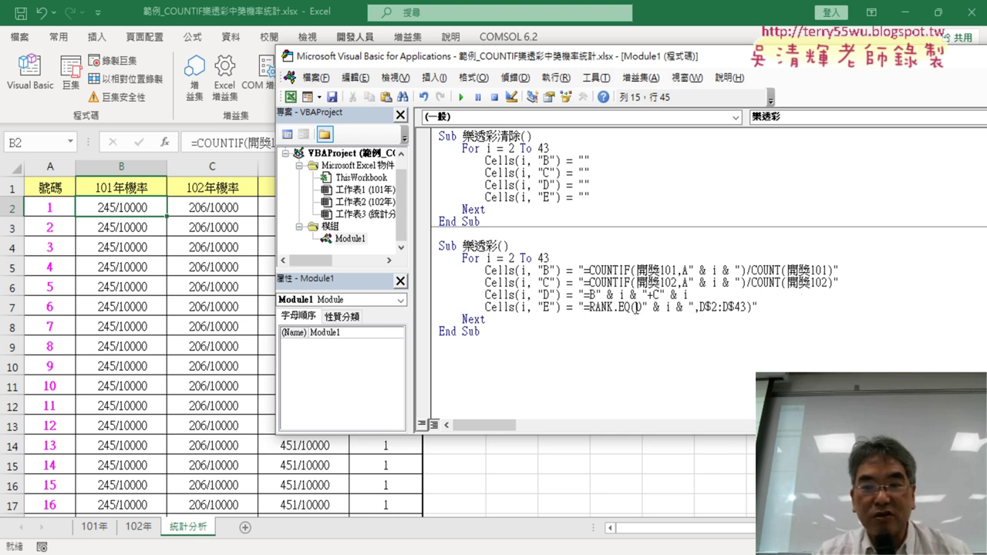
{"action": "left_click_drag", "start_coordinate": [642, 307], "coordinate": [683, 307]}
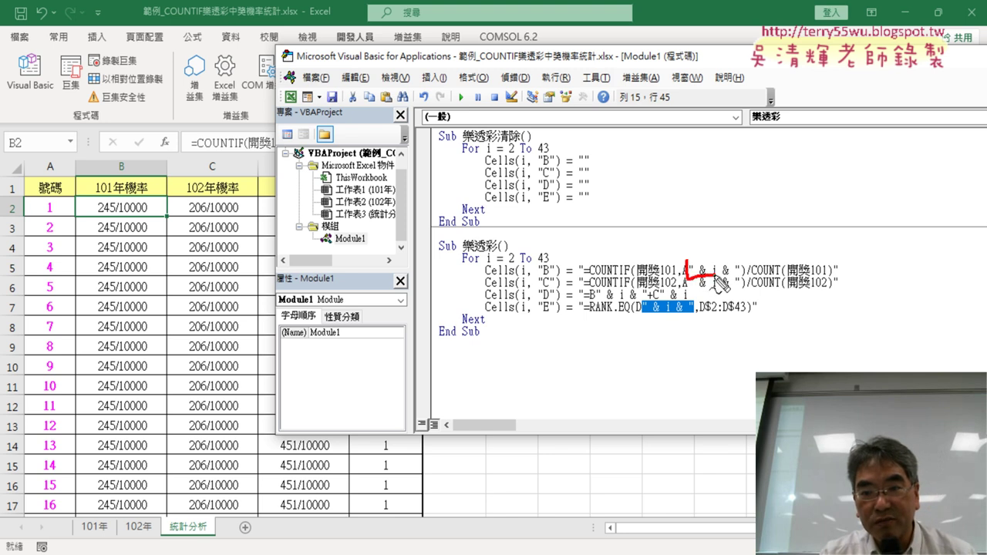
{"action": "left_click_drag", "start_coordinate": [686, 278], "coordinate": [746, 275]}
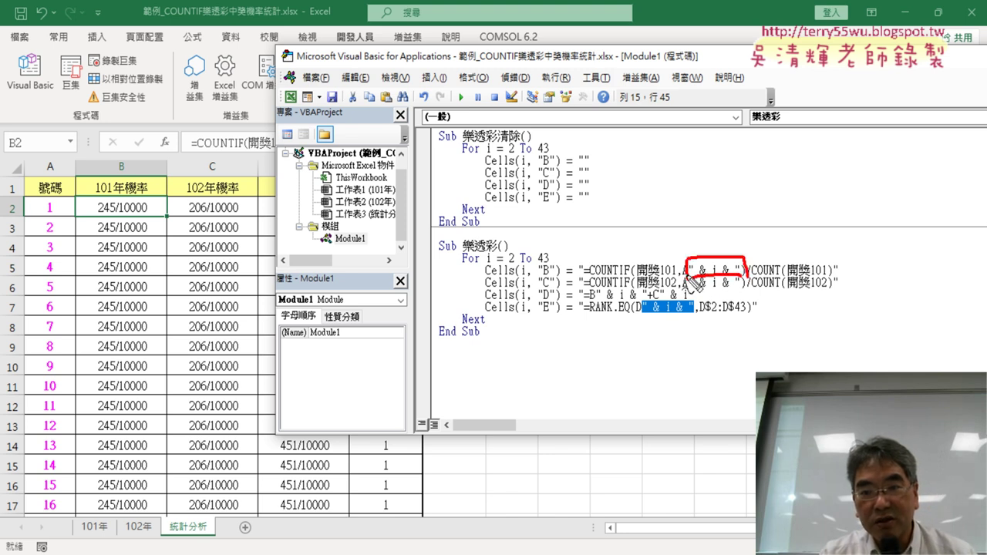
{"action": "left_click_drag", "start_coordinate": [685, 289], "coordinate": [746, 291]}
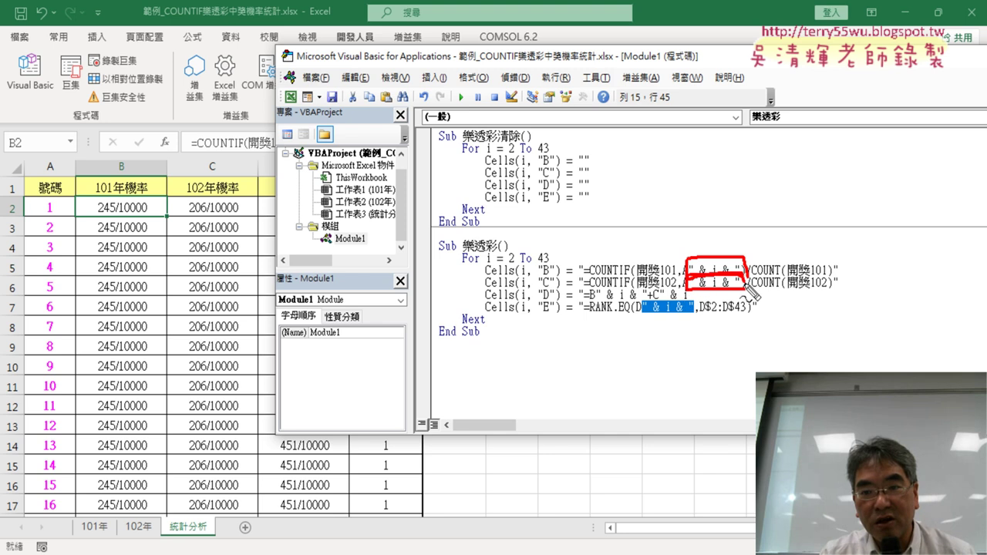
{"action": "mouse_move", "coordinate": [607, 296]}
{"action": "left_mouse_down"}
{"action": "mouse_move", "coordinate": [687, 296]}
{"action": "mouse_move", "coordinate": [645, 313]}
{"action": "mouse_move", "coordinate": [698, 324]}
{"action": "left_mouse_up"}
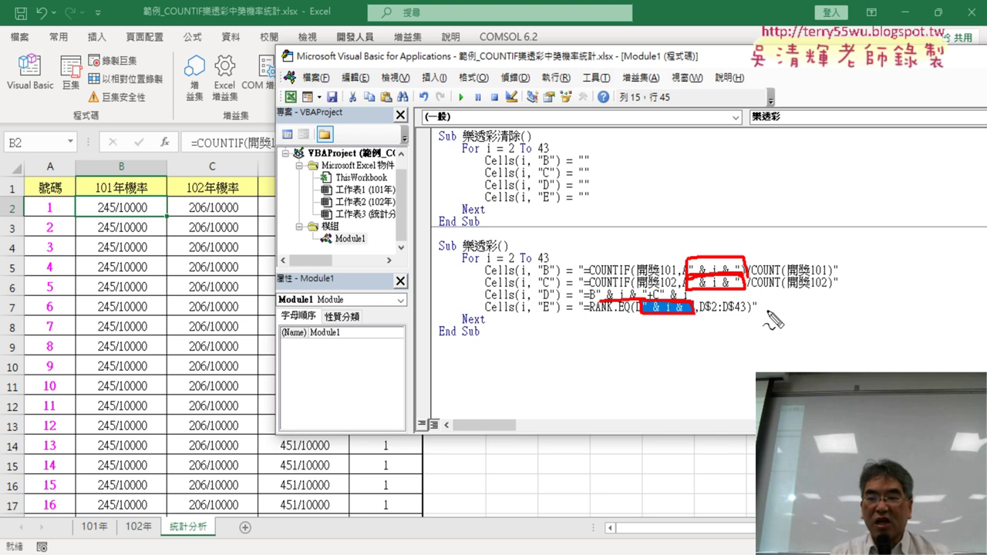
{"action": "key", "text": "Escape"}
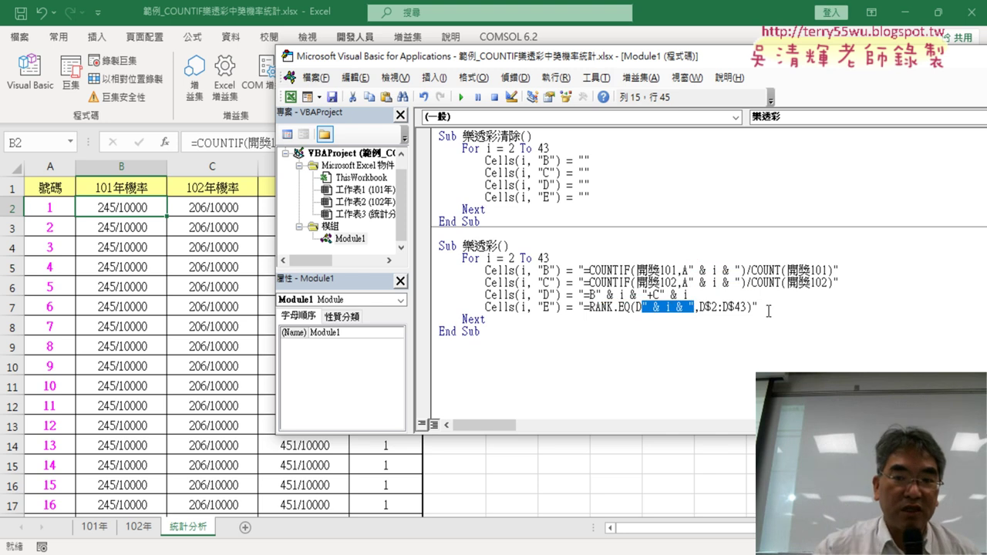
{"action": "left_click", "coordinate": [583, 282]}
- Run 樂透彩清除 to empty the results, then run 樂透彩 to refill them with per-row values
{"action": "left_click", "coordinate": [559, 174]}
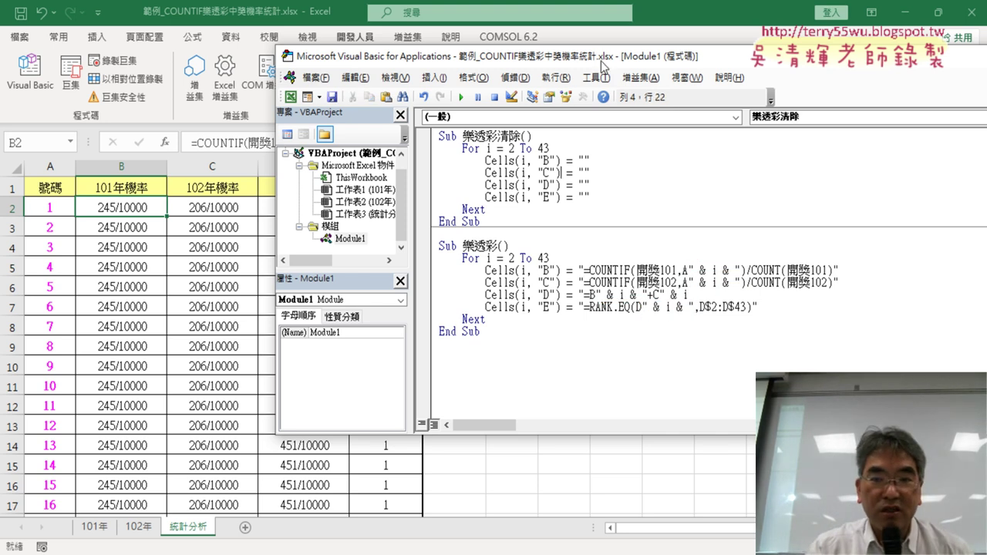
{"action": "left_click_drag", "start_coordinate": [599, 59], "coordinate": [743, 41]}
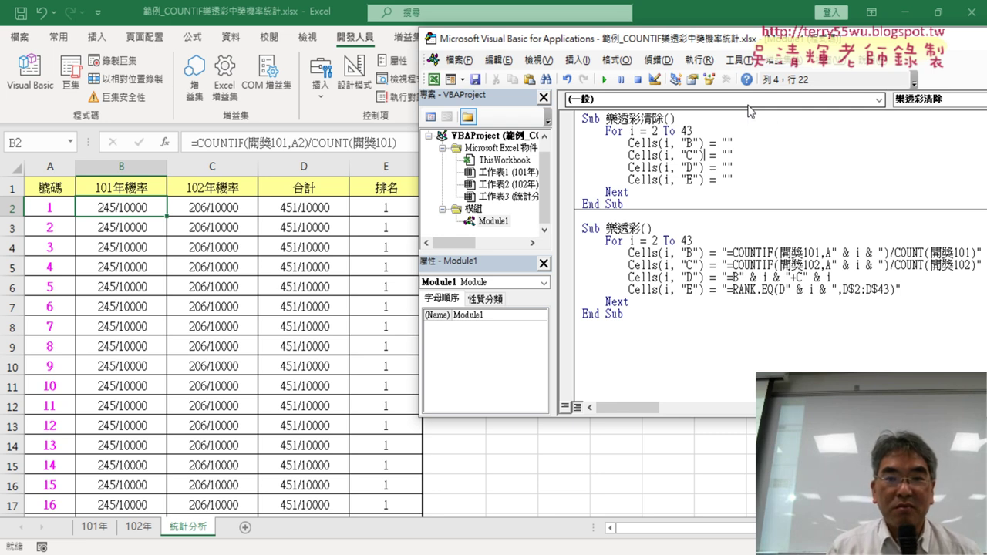
{"action": "left_click", "coordinate": [604, 80]}
{"action": "left_click", "coordinate": [681, 276]}
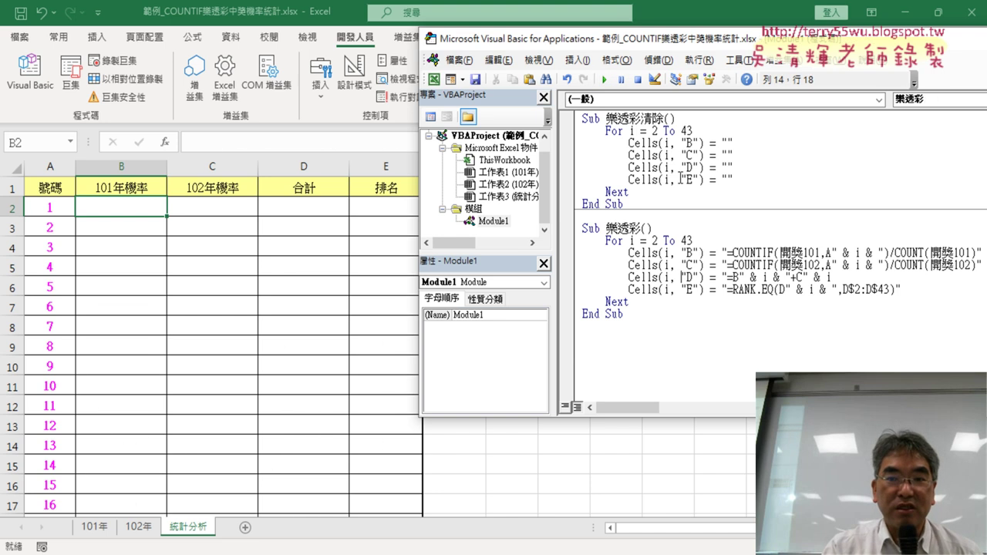
{"action": "left_click", "coordinate": [606, 80]}
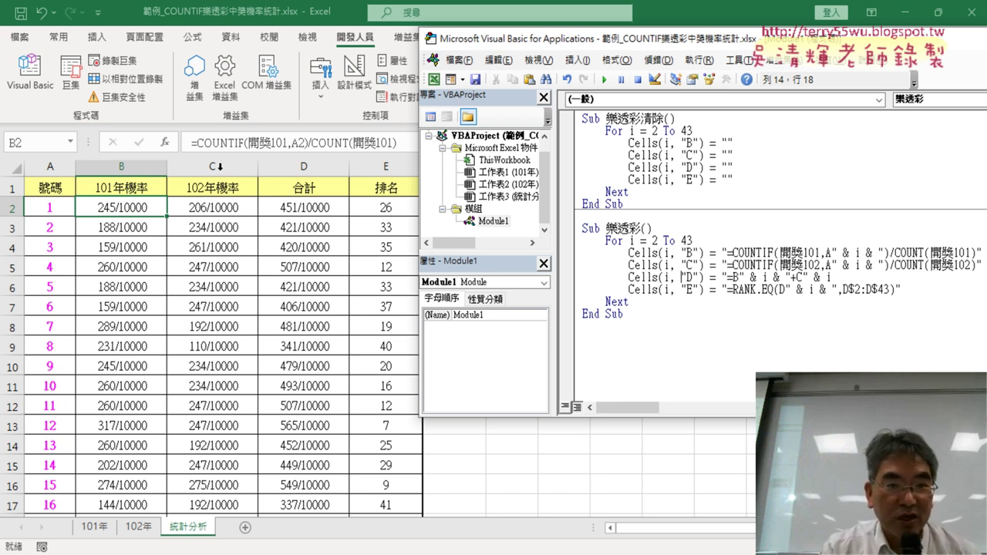
{"action": "left_click", "coordinate": [132, 227]}
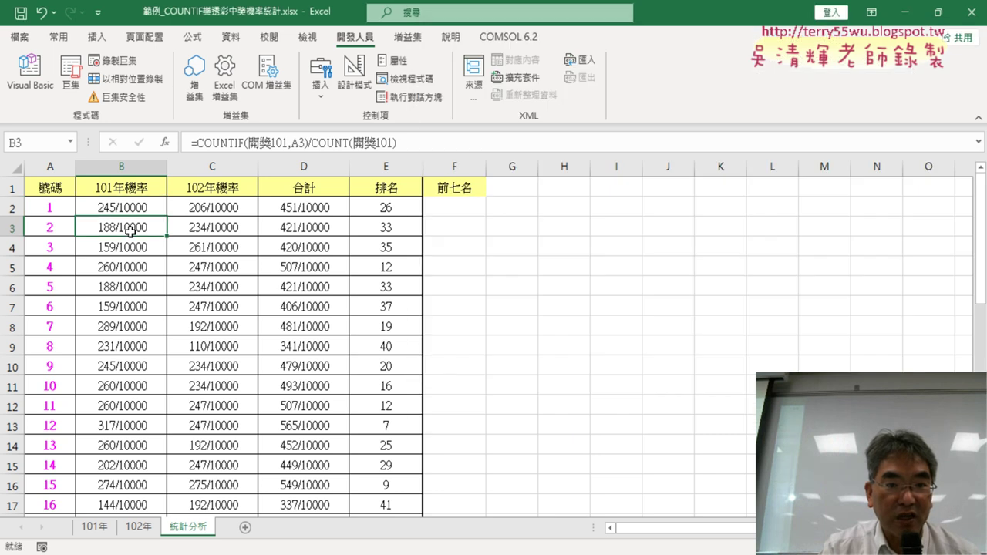
- Check that the rate formulas in B4–B9 and C2–C4 reference their own rows
{"action": "left_click", "coordinate": [128, 246]}
{"action": "left_click", "coordinate": [134, 266]}
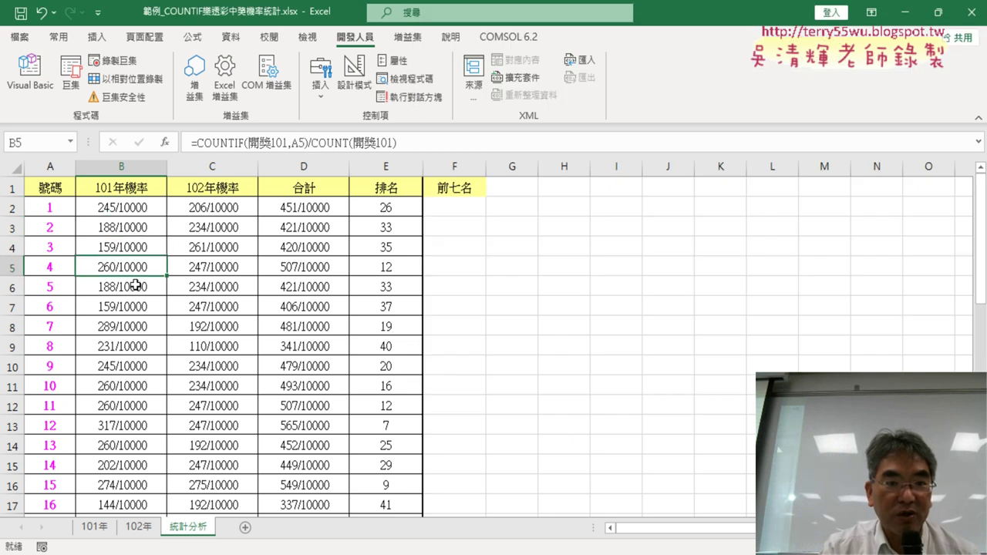
{"action": "left_click", "coordinate": [136, 286]}
{"action": "left_click", "coordinate": [133, 307]}
{"action": "left_click", "coordinate": [137, 326]}
{"action": "left_click", "coordinate": [139, 346]}
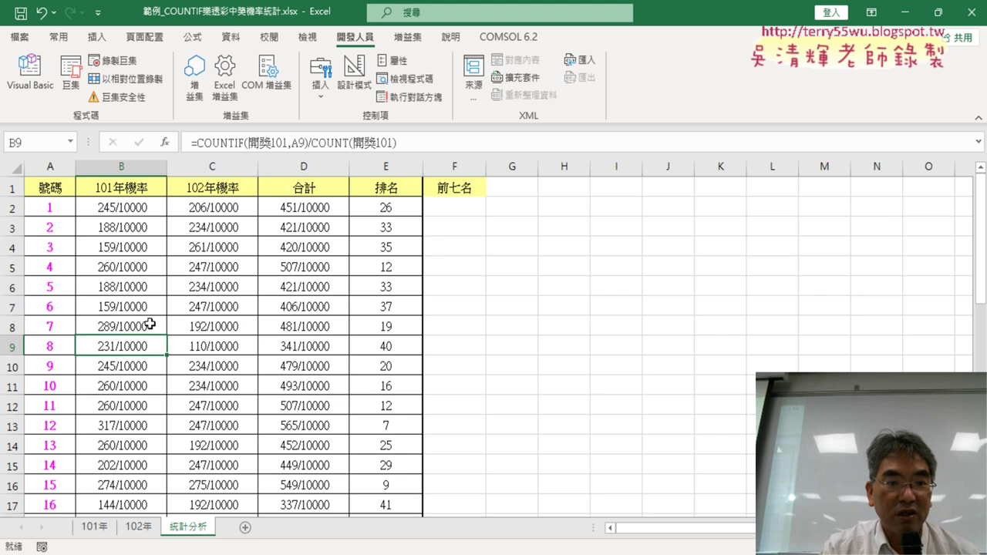
{"action": "left_click", "coordinate": [229, 206]}
{"action": "left_click", "coordinate": [232, 228]}
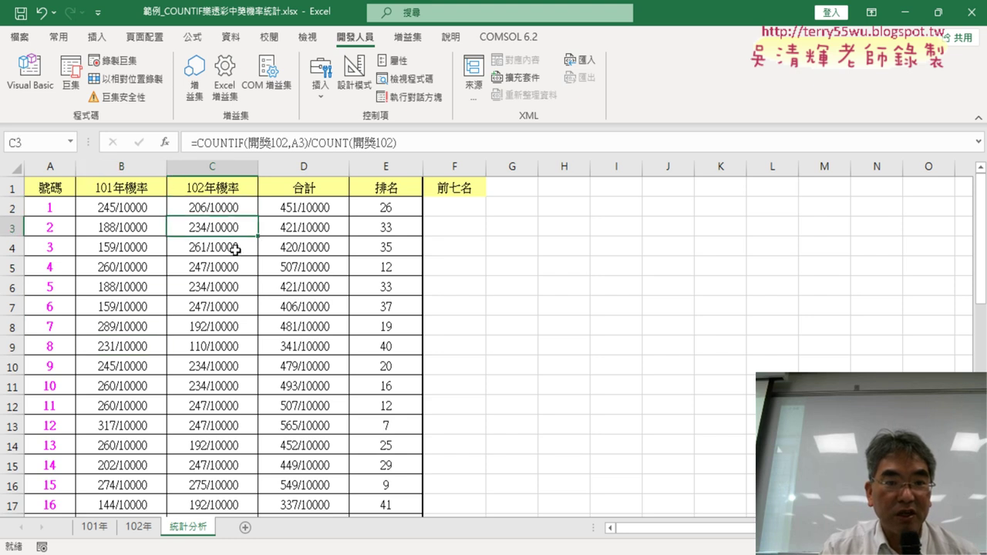
{"action": "left_click", "coordinate": [236, 248]}
{"action": "left_click", "coordinate": [234, 207]}
- Check the D2–D5 totals and E2–E8 RANK.EQ formulas, then reopen the VBA editor
{"action": "left_click", "coordinate": [306, 216]}
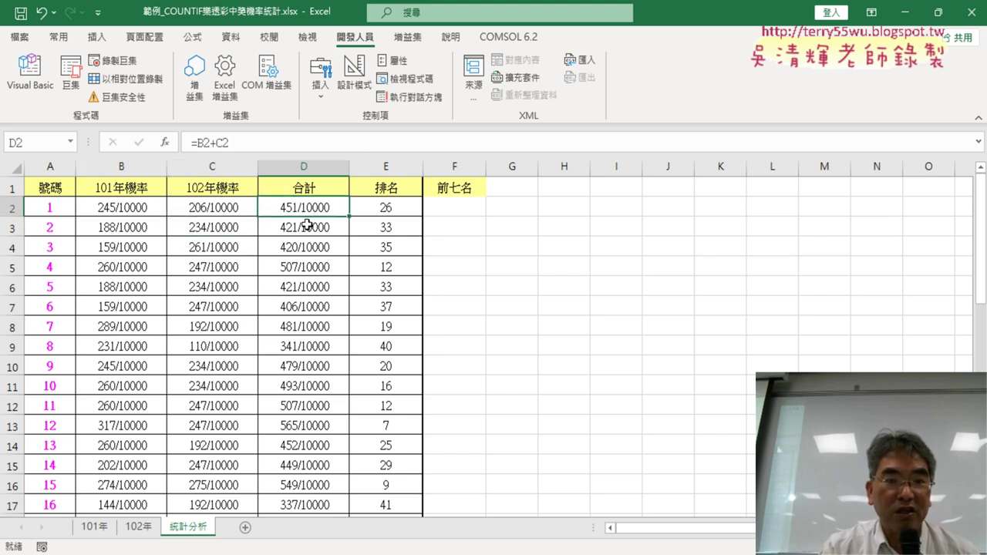
{"action": "left_click", "coordinate": [307, 225]}
{"action": "left_click", "coordinate": [305, 252]}
{"action": "left_click", "coordinate": [306, 271]}
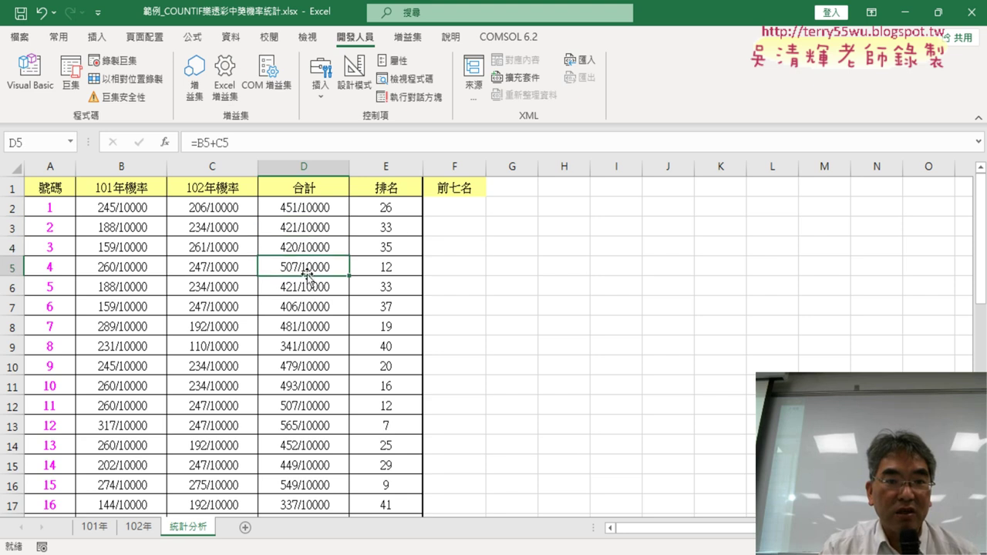
{"action": "left_click", "coordinate": [401, 209]}
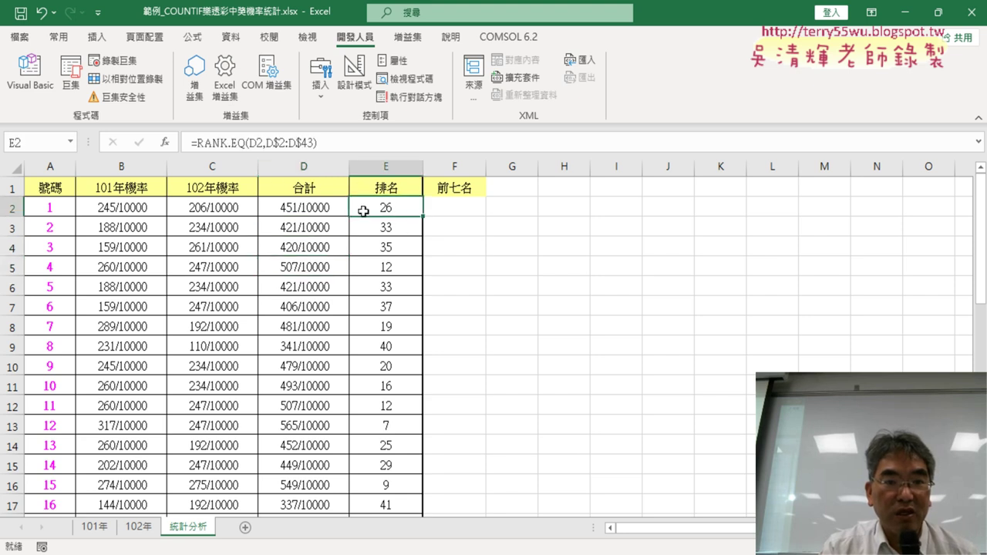
{"action": "left_click", "coordinate": [397, 228]}
{"action": "left_click", "coordinate": [398, 250]}
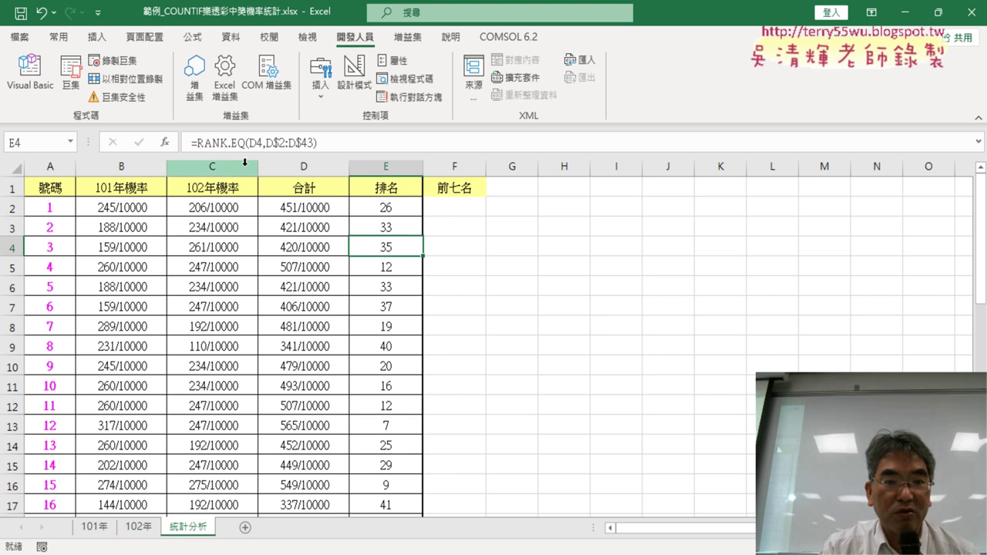
{"action": "left_click", "coordinate": [386, 267]}
{"action": "left_click", "coordinate": [399, 287]}
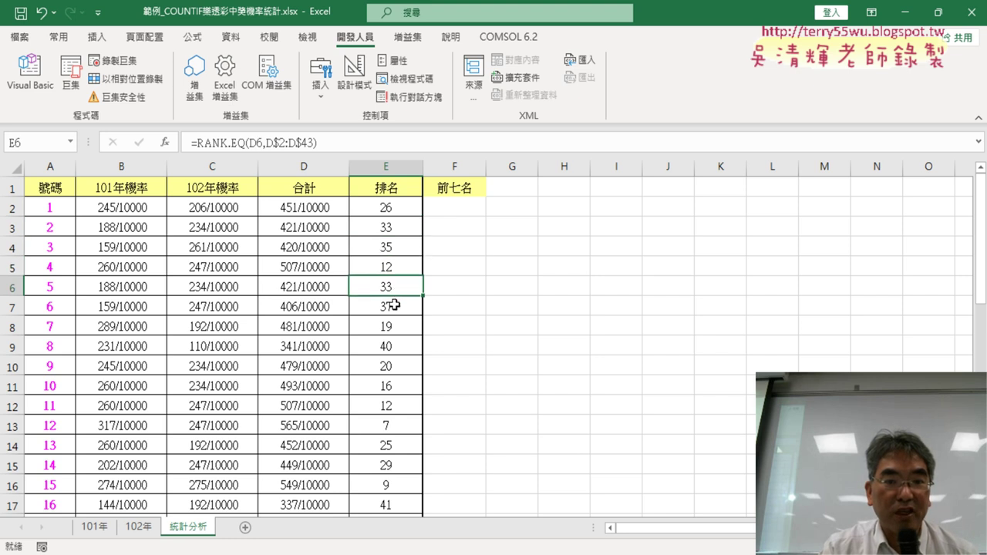
{"action": "left_click", "coordinate": [397, 306]}
{"action": "left_click", "coordinate": [404, 326]}
{"action": "left_click", "coordinate": [30, 73]}
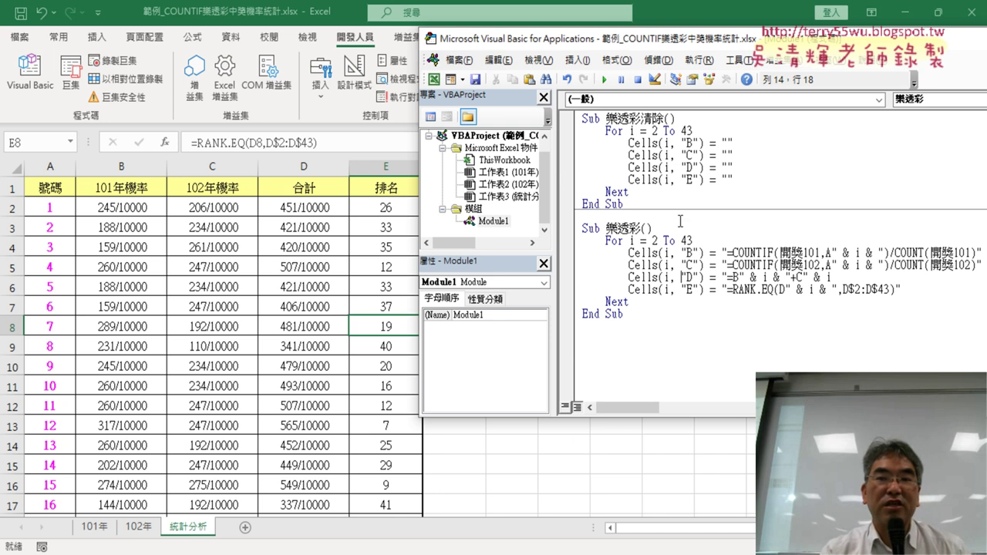
- Run 樂透彩清除 then 樂透彩 once more to rebuild the table, returning to the 排名 column
{"action": "left_click_drag", "start_coordinate": [693, 47], "coordinate": [730, 48]}
{"action": "left_click", "coordinate": [732, 153]}
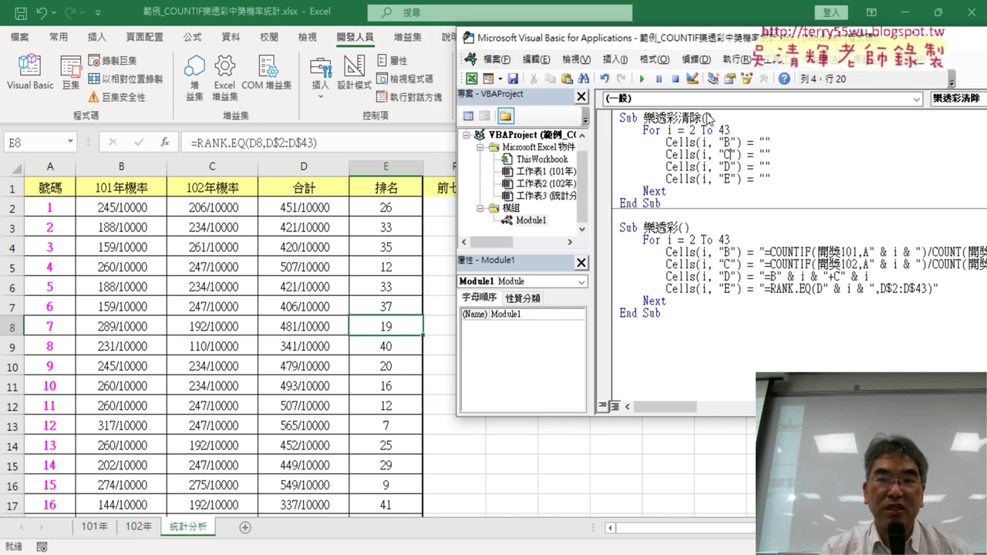
{"action": "left_click", "coordinate": [641, 79]}
{"action": "left_click", "coordinate": [693, 263]}
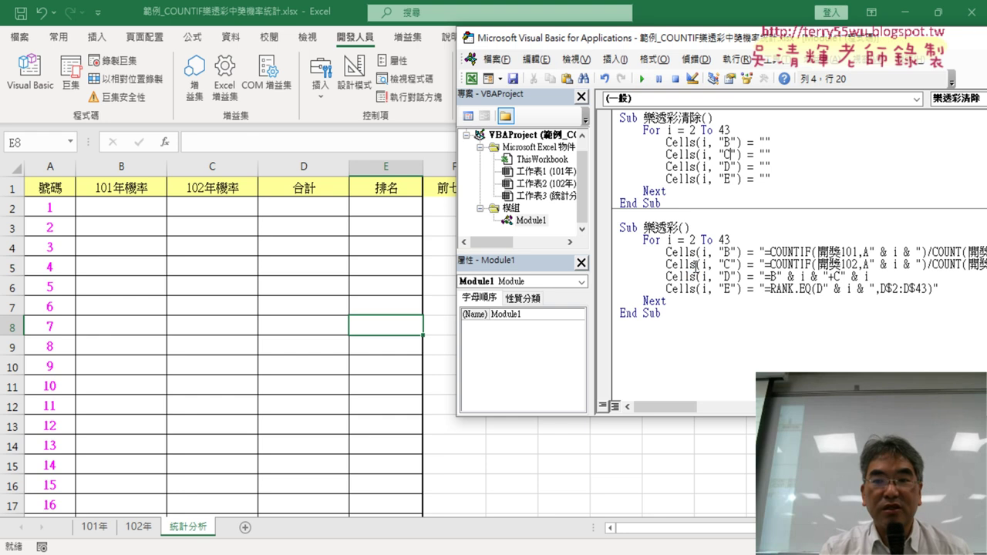
{"action": "left_click", "coordinate": [640, 78]}
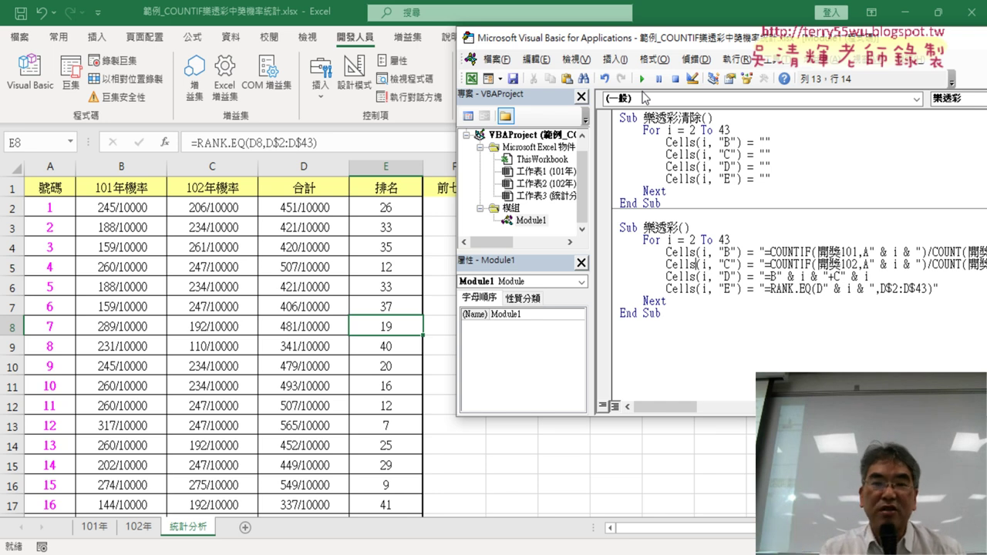
{"action": "left_click", "coordinate": [392, 167]}
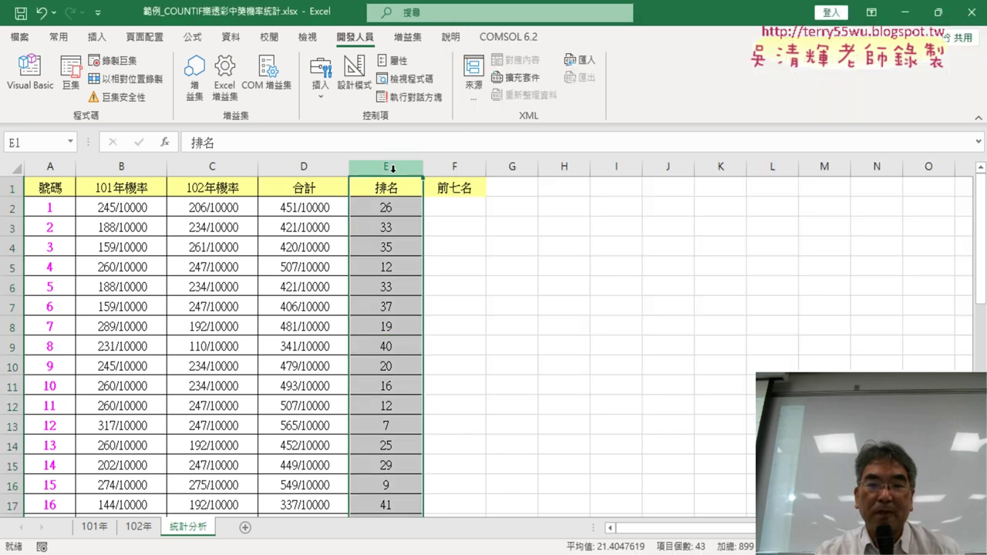
{"action": "scroll", "coordinate": [397, 228], "scroll_direction": "down", "scroll_amount": 2}
{"action": "left_click", "coordinate": [398, 365]}
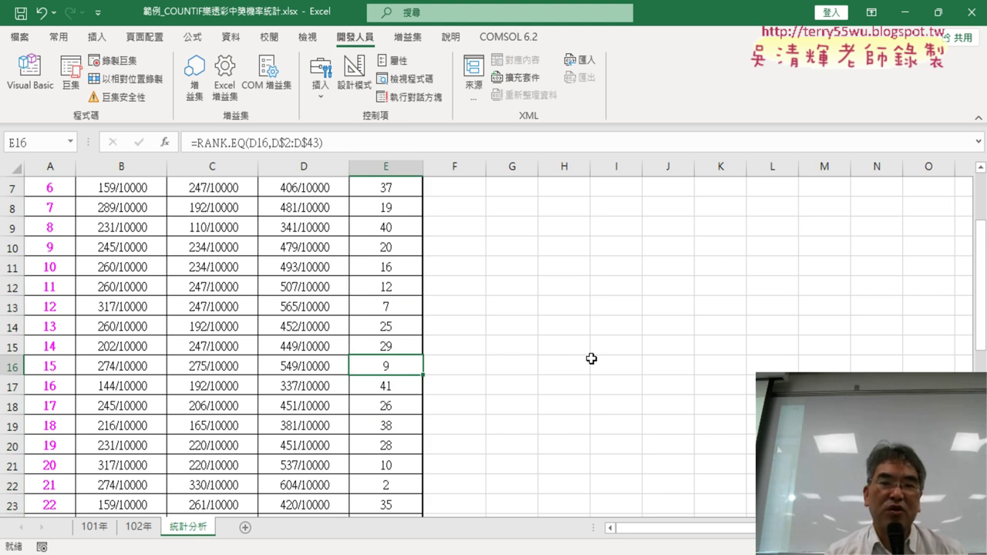
{"action": "scroll", "coordinate": [591, 358], "scroll_direction": "up", "scroll_amount": 2}
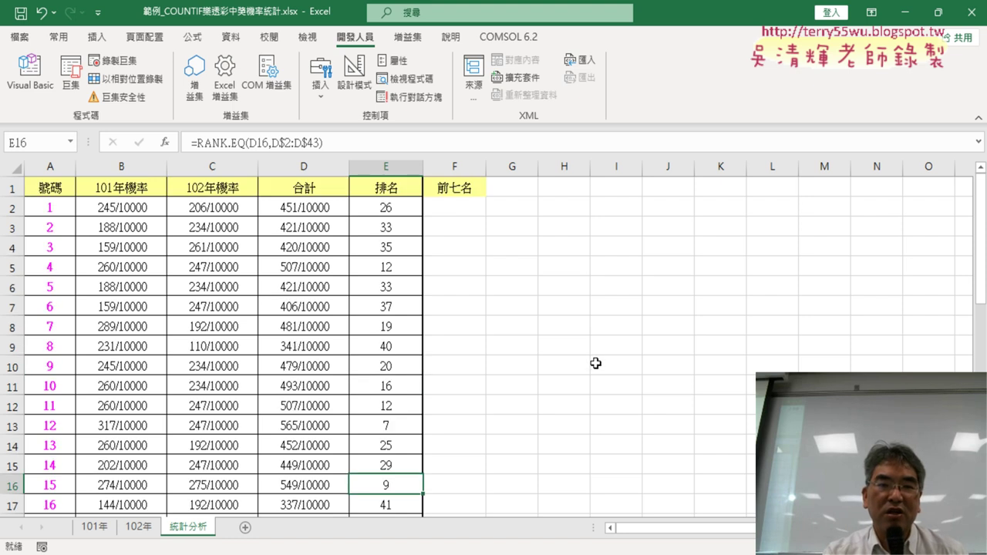
{"action": "left_click", "coordinate": [30, 73]}
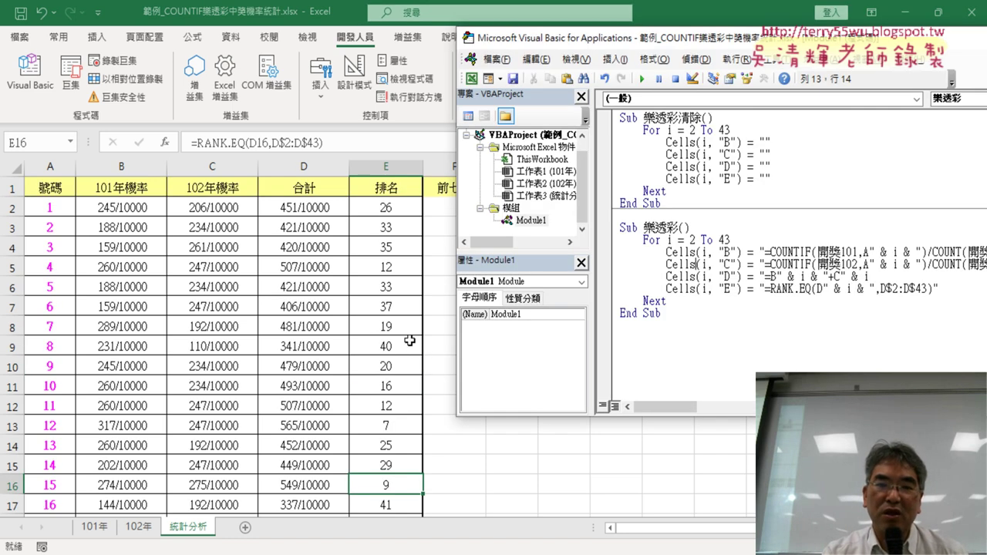
{"action": "left_click", "coordinate": [386, 306]}
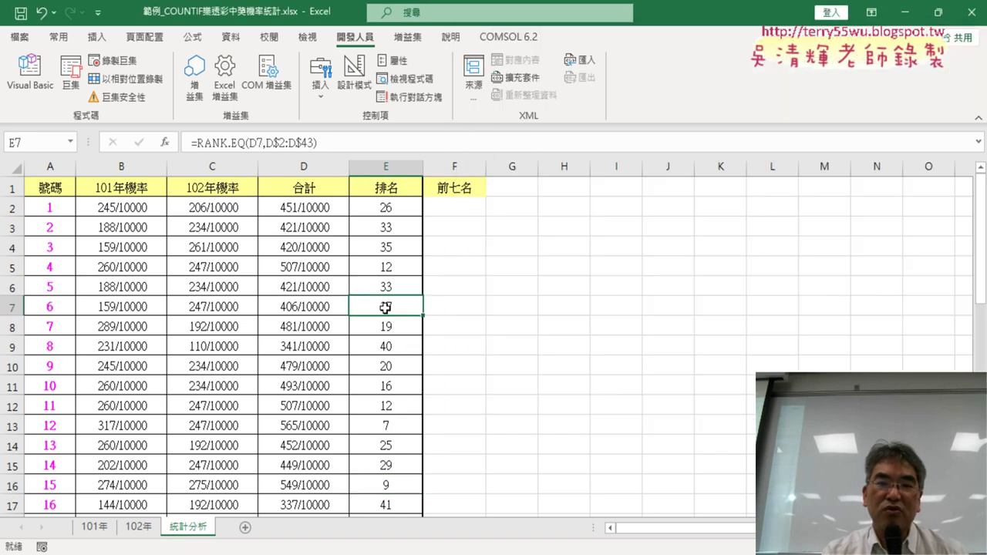
{"action": "left_click", "coordinate": [408, 417]}
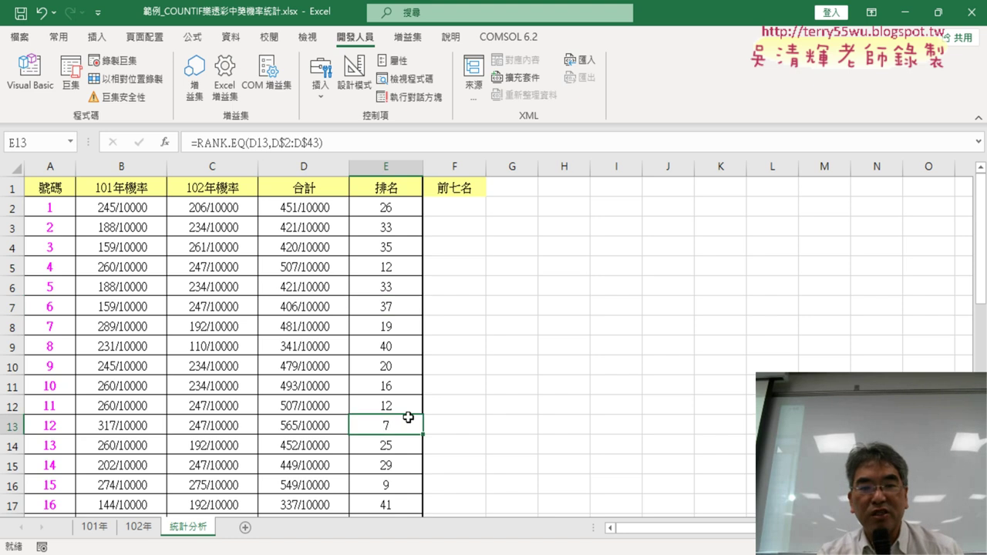
{"action": "left_click", "coordinate": [59, 37]}
{"action": "left_click", "coordinate": [183, 91]}
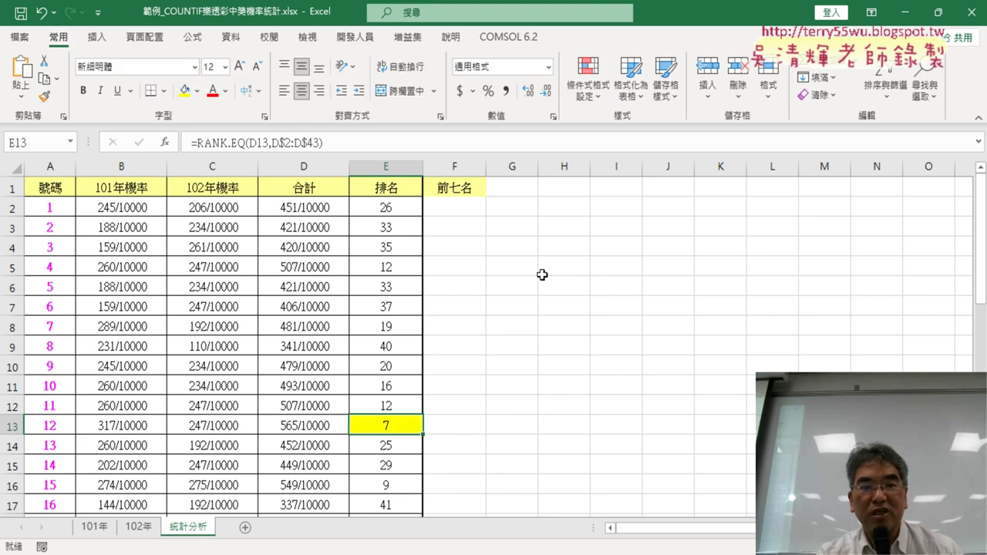
{"action": "scroll", "coordinate": [539, 280], "scroll_direction": "down", "scroll_amount": 3}
{"action": "left_click", "coordinate": [403, 426]}
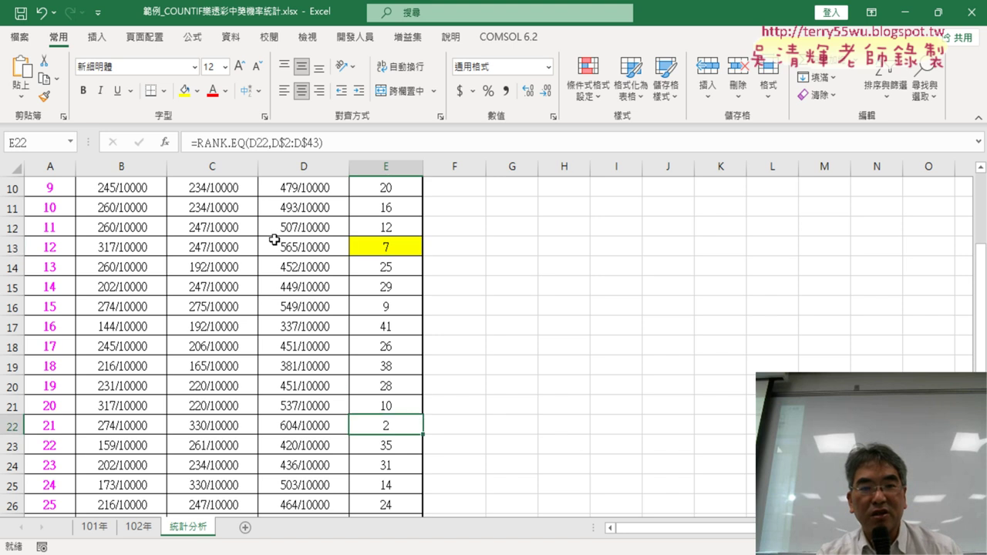
{"action": "left_click", "coordinate": [185, 92]}
{"action": "scroll", "coordinate": [375, 253], "scroll_direction": "down", "scroll_amount": 2}
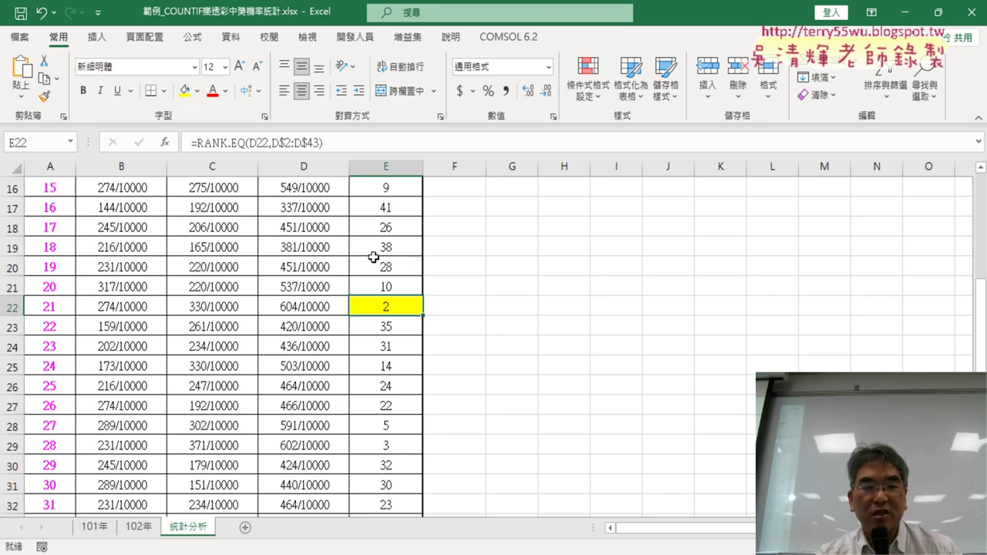
{"action": "left_click", "coordinate": [391, 428]}
{"action": "left_click_drag", "start_coordinate": [401, 426], "coordinate": [397, 445]}
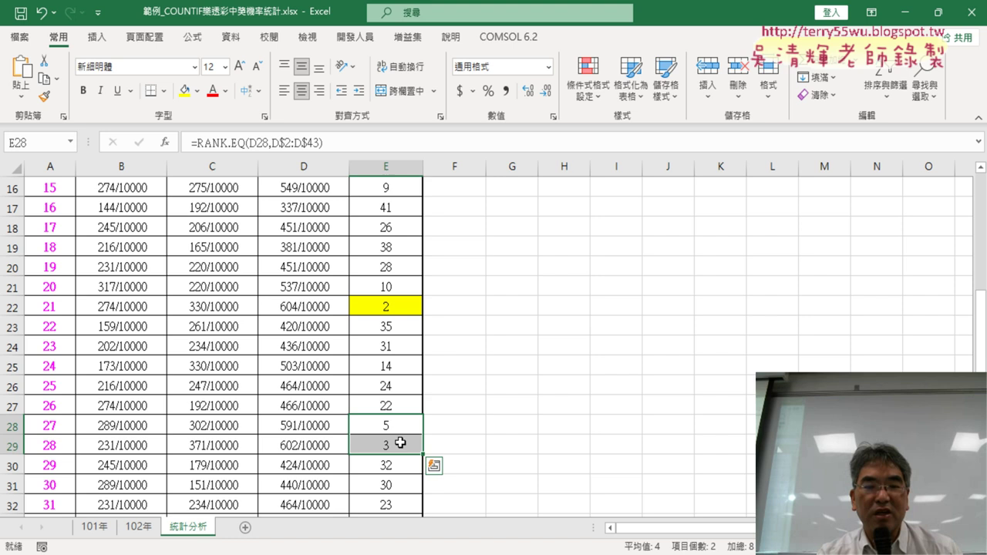
{"action": "left_click", "coordinate": [185, 92]}
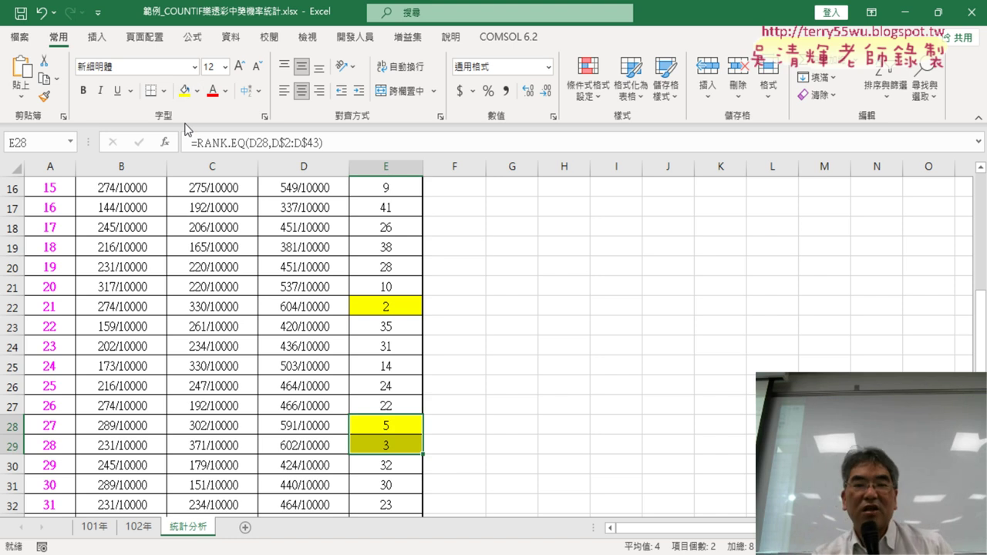
{"action": "scroll", "coordinate": [438, 273], "scroll_direction": "down", "scroll_amount": 4}
{"action": "left_click", "coordinate": [396, 328]}
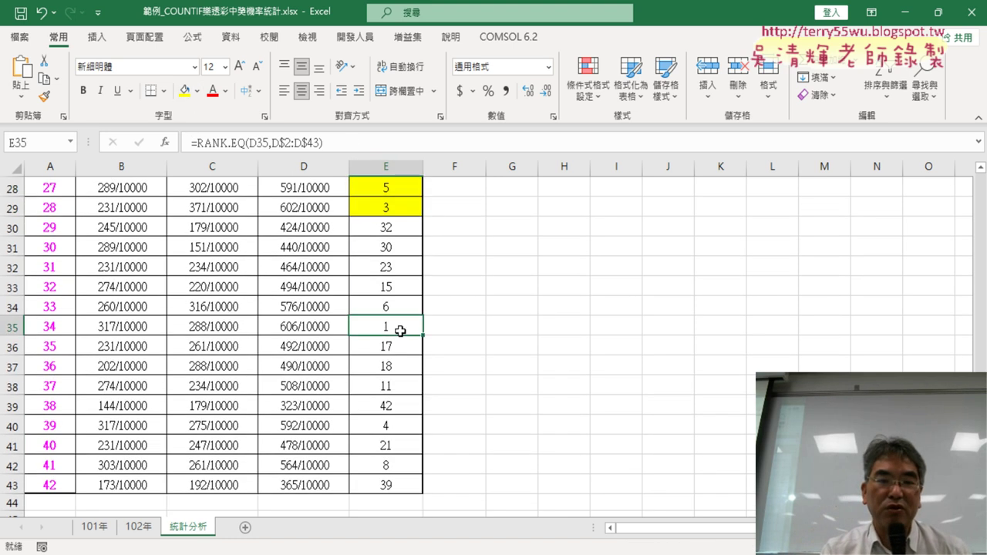
{"action": "left_click", "coordinate": [186, 91]}
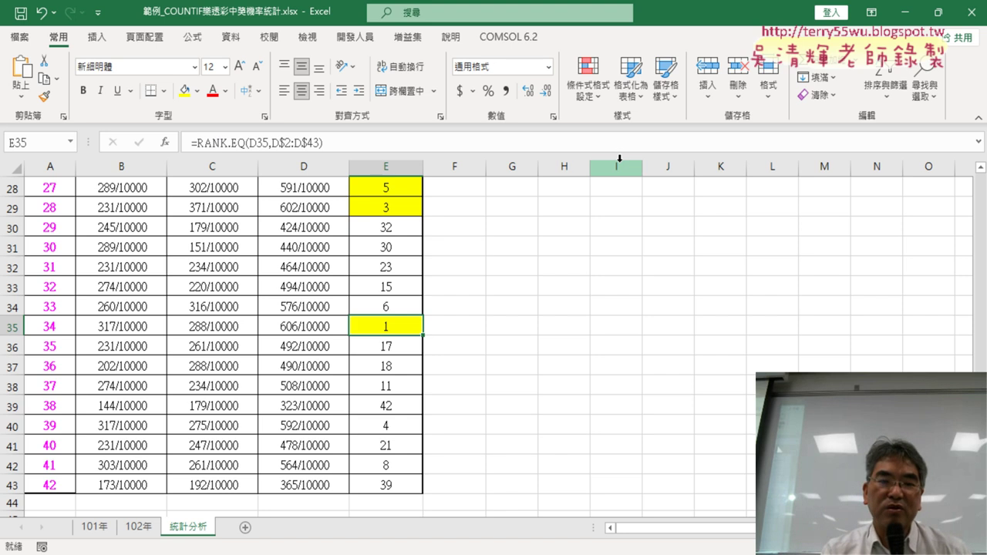
{"action": "key", "text": "ctrl+z"}
{"action": "key", "text": "ctrl+z"}
{"action": "key", "text": "ctrl+z"}
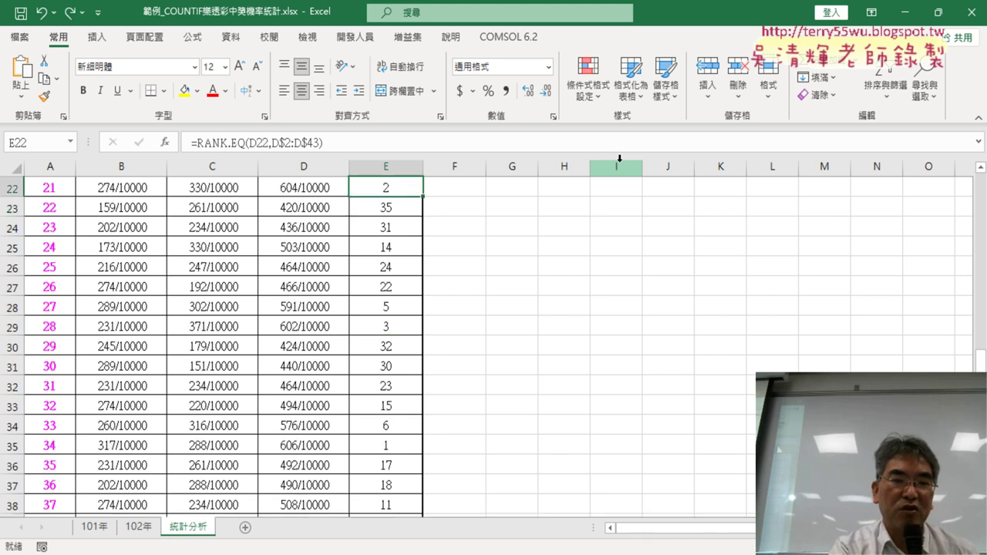
{"action": "scroll", "coordinate": [590, 337], "scroll_direction": "up", "scroll_amount": 6}
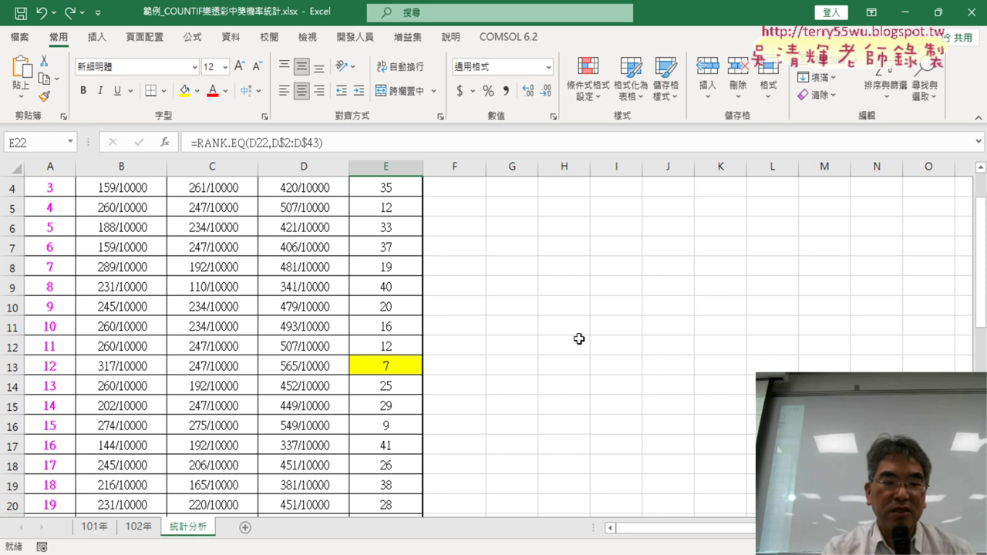
{"action": "key", "text": "ctrl+z"}
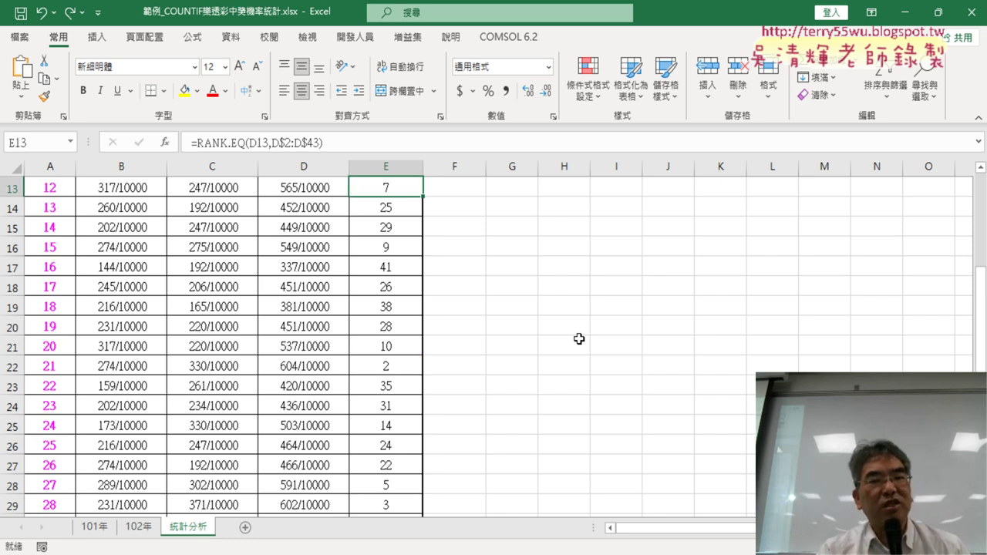
{"action": "scroll", "coordinate": [579, 338], "scroll_direction": "up", "scroll_amount": 4}
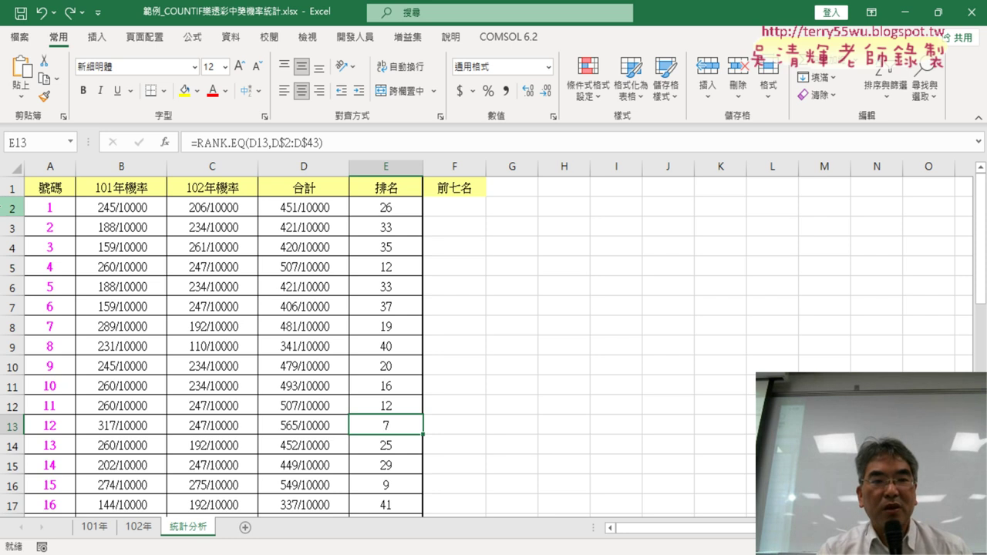
{"action": "left_click", "coordinate": [10, 207]}
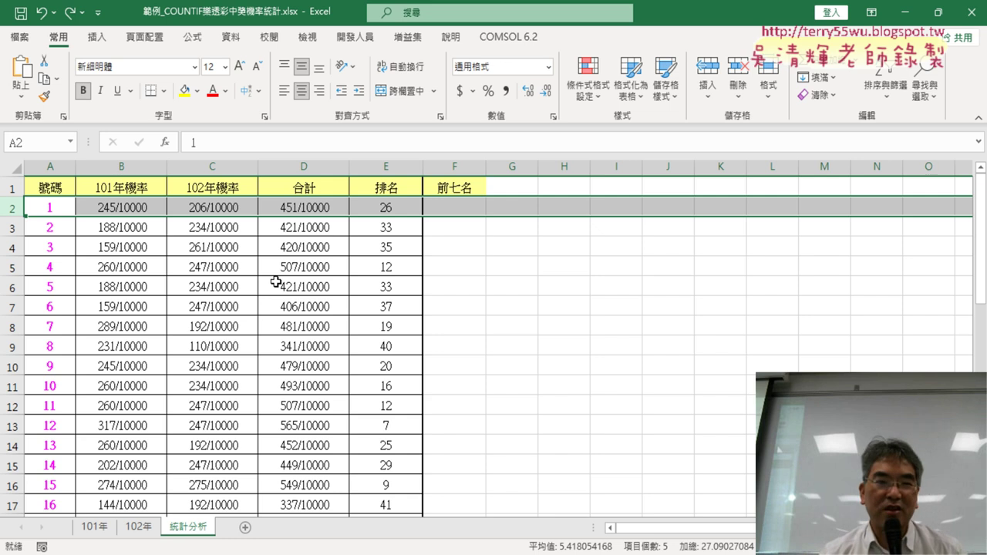
- Open the VBA editor via Developer > Visual Basic, then switch to the Google Docs code notes
{"action": "left_click", "coordinate": [365, 42]}
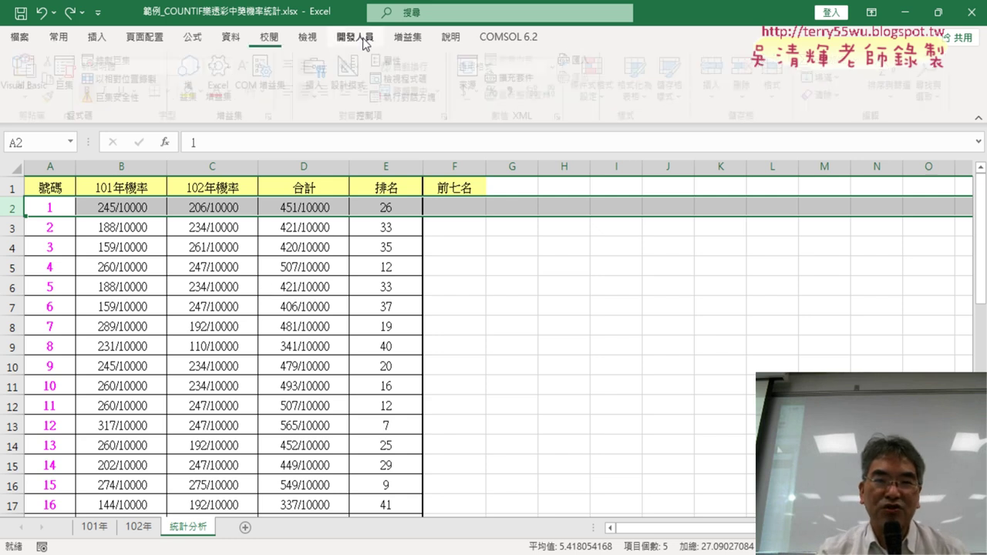
{"action": "left_click", "coordinate": [29, 82]}
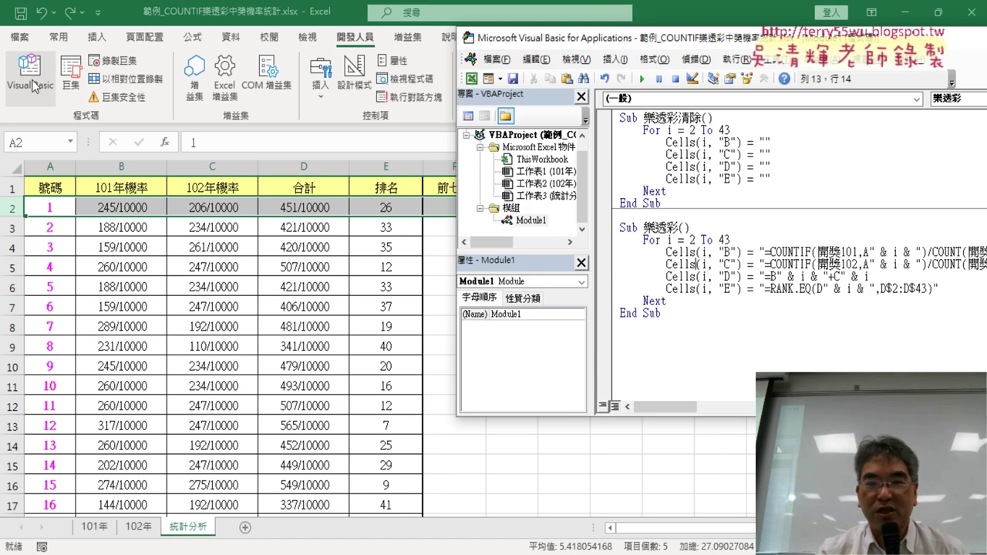
{"action": "left_click_drag", "start_coordinate": [677, 39], "coordinate": [480, 48]}
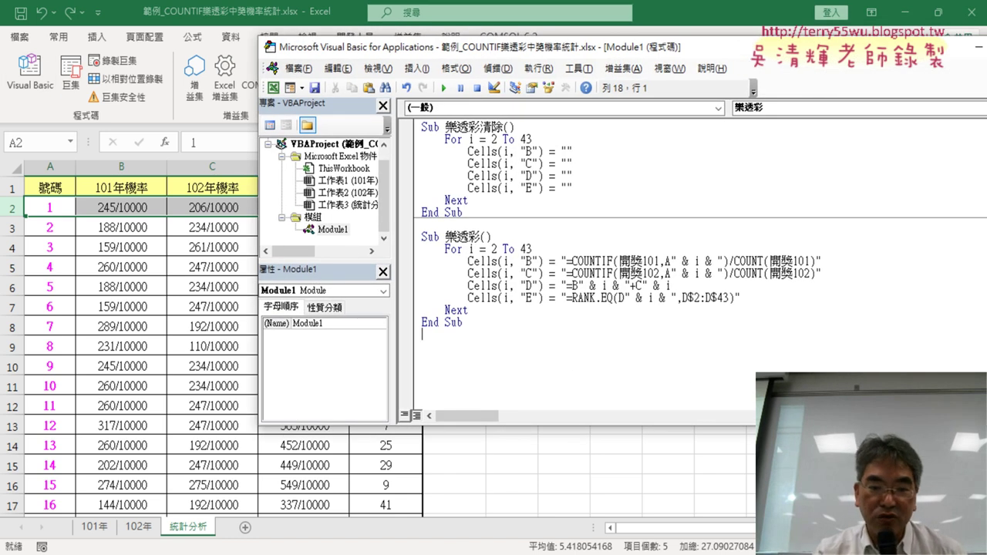
{"action": "mouse_move", "coordinate": [440, 543]}
{"action": "left_click", "coordinate": [363, 474]}
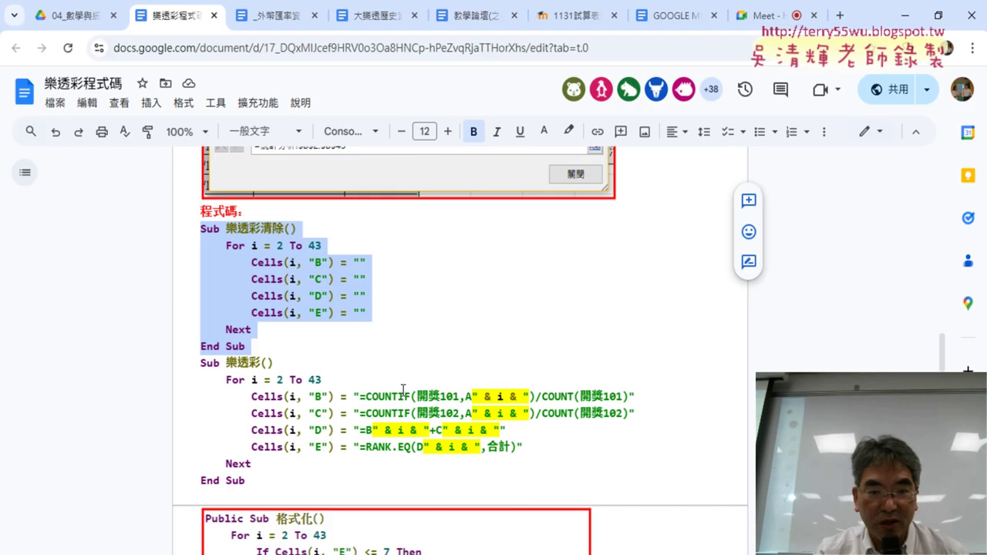
- Copy D$2:D$43 from the VBA code and paste it over 合計 in the documented RANK.EQ line
{"action": "scroll", "coordinate": [402, 391], "scroll_direction": "down", "scroll_amount": 1}
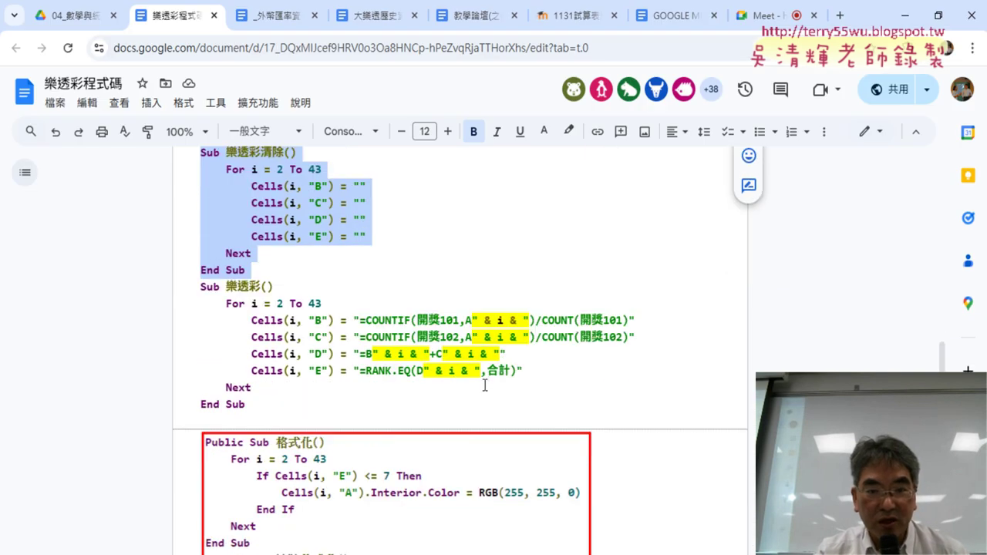
{"action": "left_click", "coordinate": [503, 370]}
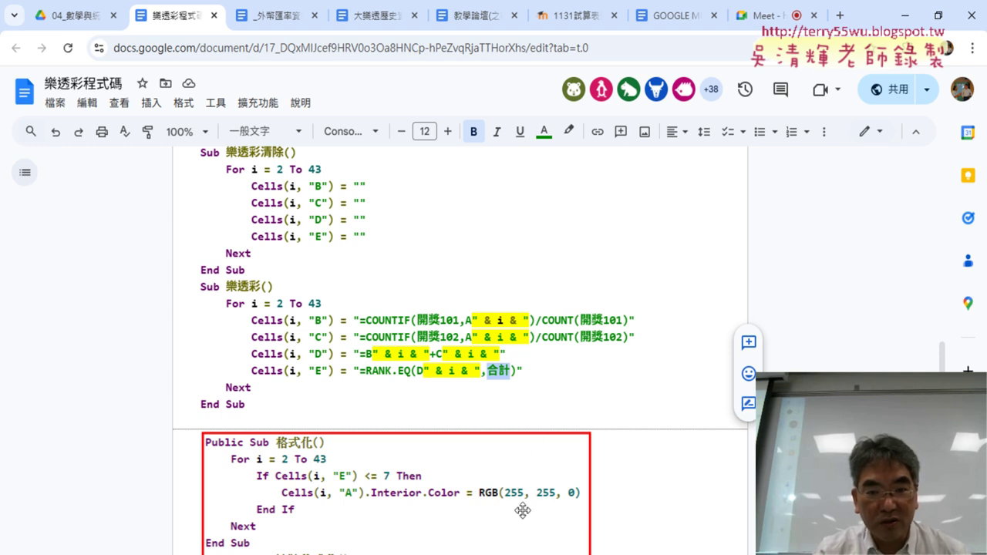
{"action": "mouse_move", "coordinate": [462, 554]}
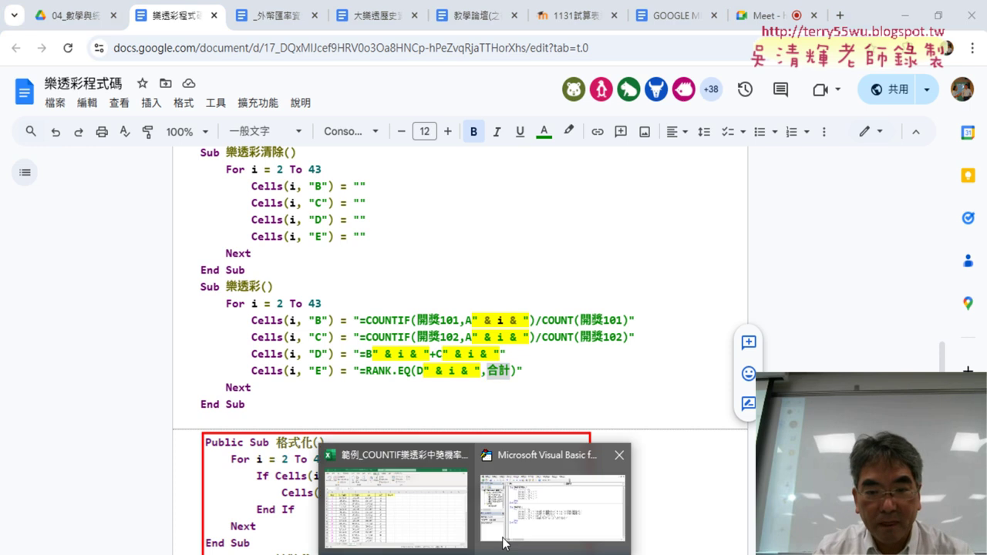
{"action": "left_click", "coordinate": [542, 524]}
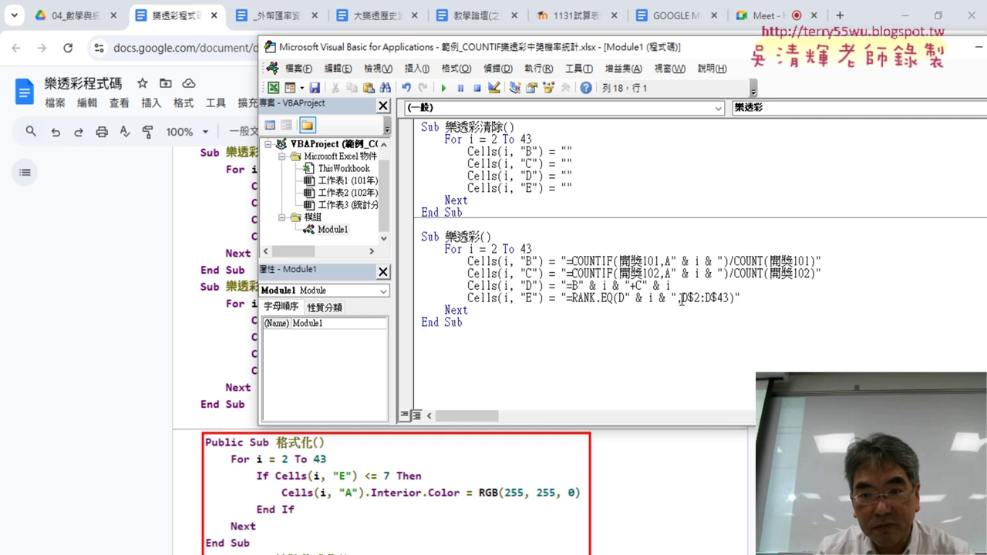
{"action": "left_click_drag", "start_coordinate": [681, 297], "coordinate": [704, 298]}
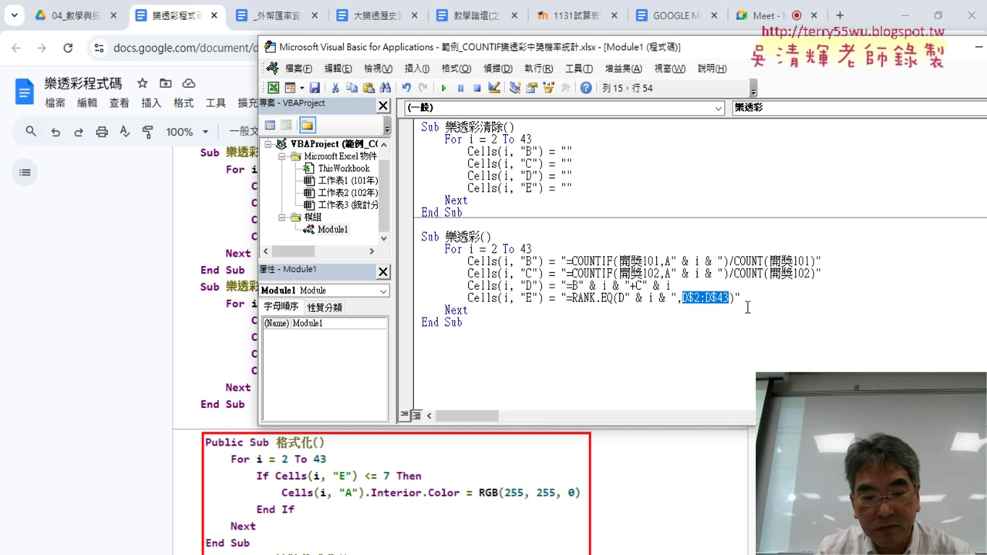
{"action": "left_click", "coordinate": [98, 365]}
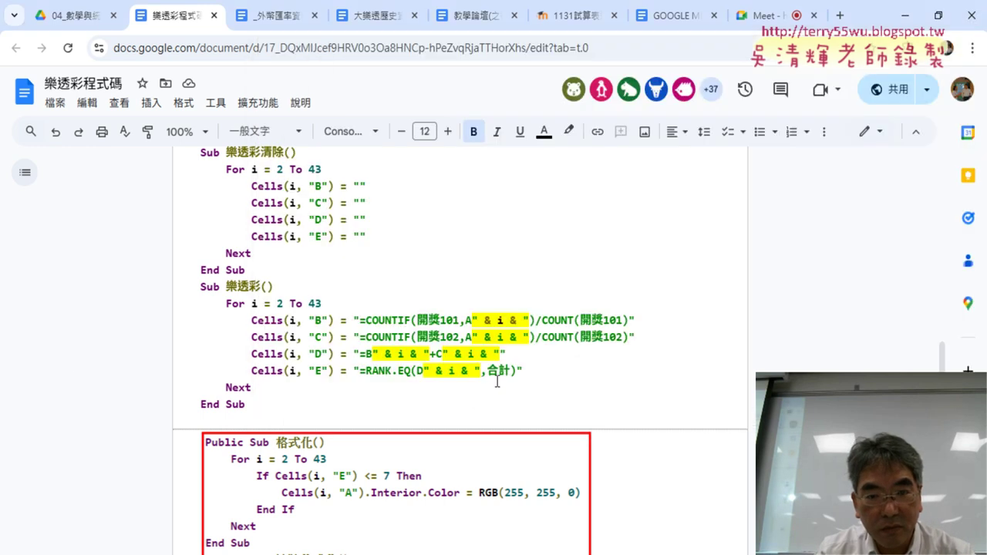
{"action": "left_click_drag", "start_coordinate": [487, 370], "coordinate": [509, 370]}
{"action": "type", "text": "D$2:D$43"}
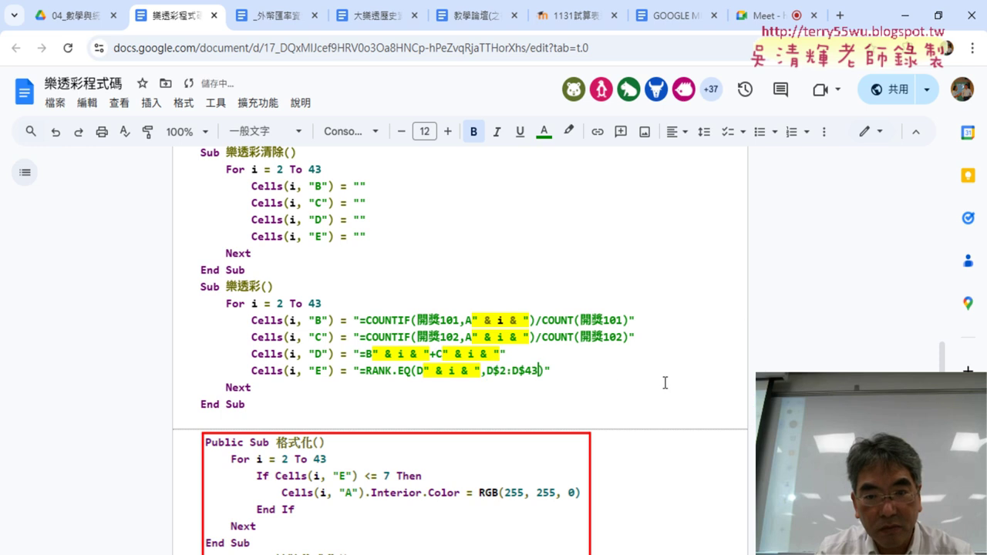
{"action": "key", "text": "Down"}
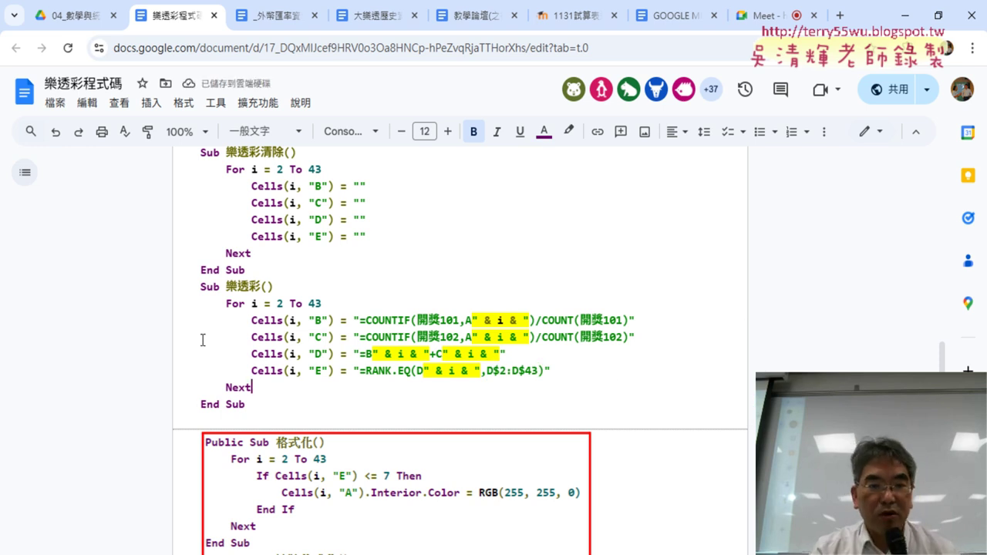
{"action": "scroll", "coordinate": [249, 364], "scroll_direction": "down", "scroll_amount": 3}
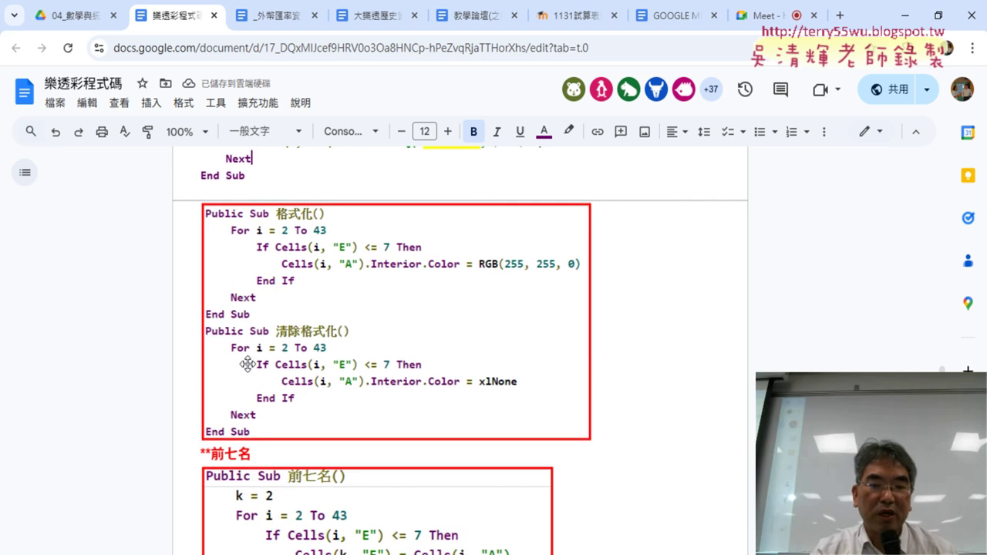
{"action": "scroll", "coordinate": [247, 364], "scroll_direction": "down", "scroll_amount": 1}
{"action": "scroll", "coordinate": [247, 363], "scroll_direction": "down", "scroll_amount": 2}
{"action": "scroll", "coordinate": [244, 365], "scroll_direction": "up", "scroll_amount": 3}
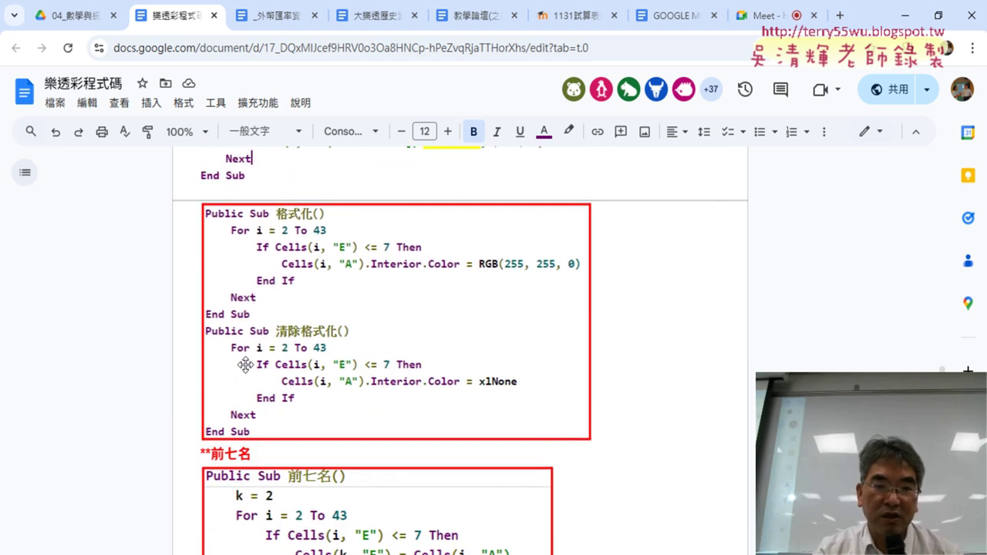
{"action": "scroll", "coordinate": [245, 364], "scroll_direction": "down", "scroll_amount": 1}
{"action": "scroll", "coordinate": [245, 363], "scroll_direction": "down", "scroll_amount": 2}
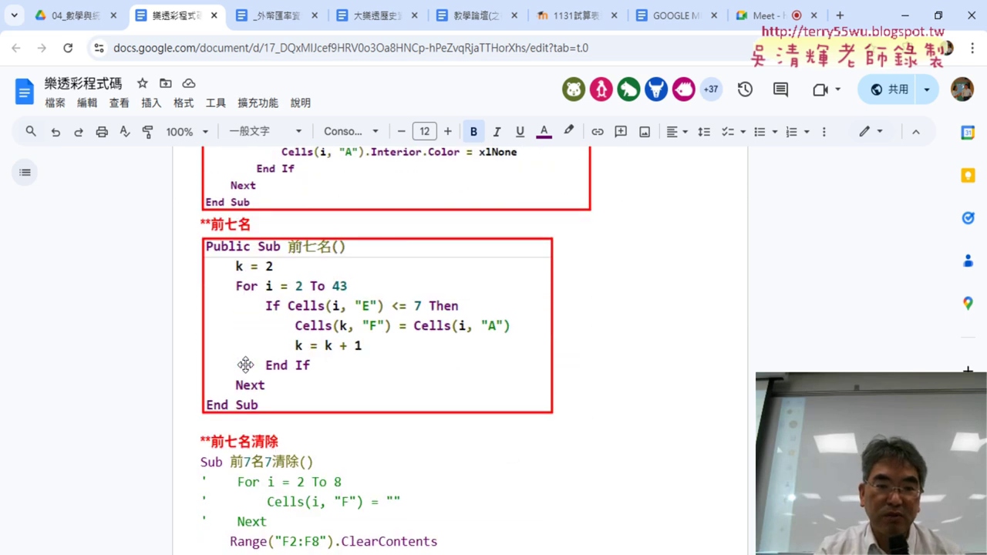
{"action": "scroll", "coordinate": [245, 364], "scroll_direction": "down", "scroll_amount": 2}
{"action": "scroll", "coordinate": [247, 363], "scroll_direction": "down", "scroll_amount": 1}
{"action": "scroll", "coordinate": [246, 362], "scroll_direction": "up", "scroll_amount": 3}
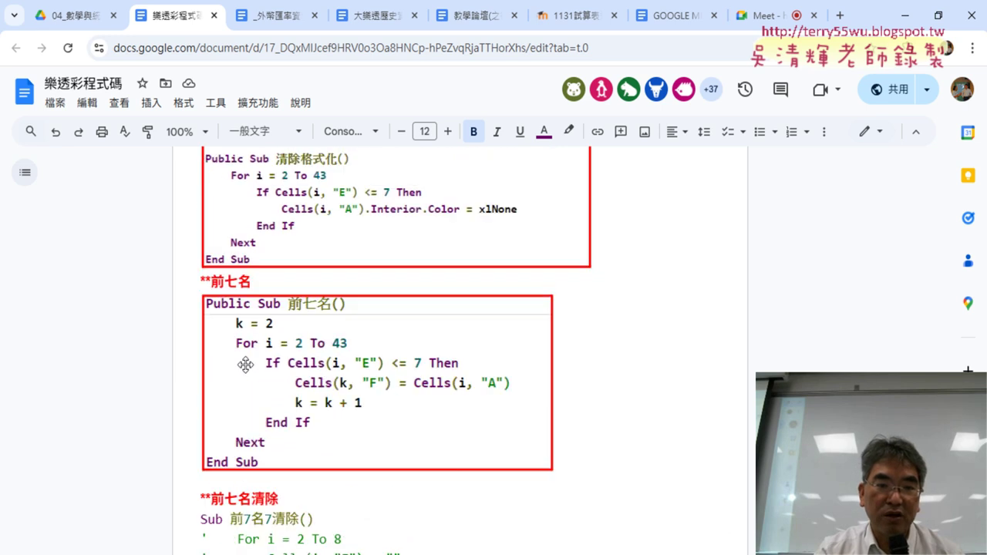
{"action": "scroll", "coordinate": [246, 362], "scroll_direction": "up", "scroll_amount": 4}
{"action": "scroll", "coordinate": [247, 364], "scroll_direction": "up", "scroll_amount": 3}
{"action": "scroll", "coordinate": [247, 364], "scroll_direction": "up", "scroll_amount": 3}
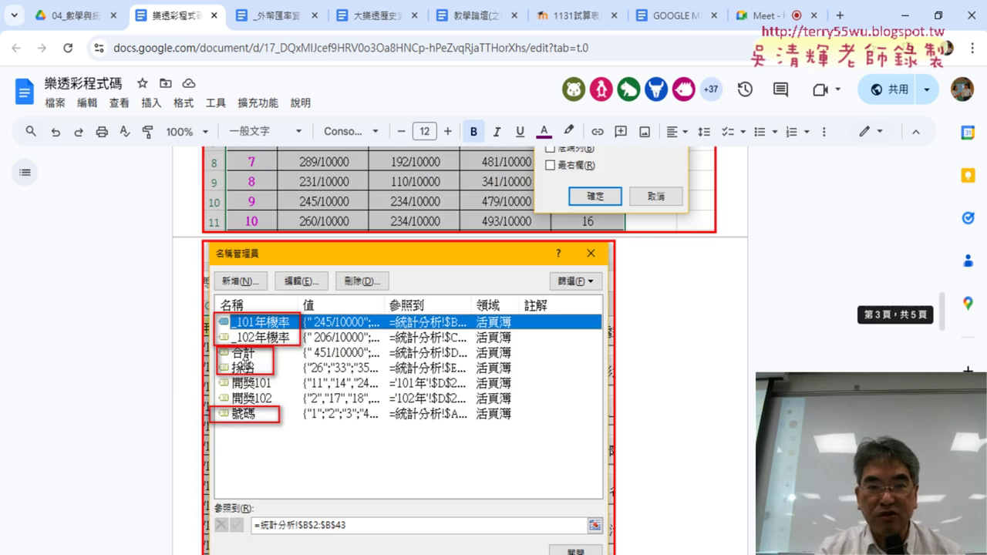
{"action": "scroll", "coordinate": [247, 363], "scroll_direction": "up", "scroll_amount": 3}
{"action": "scroll", "coordinate": [247, 366], "scroll_direction": "up", "scroll_amount": 2}
{"action": "scroll", "coordinate": [247, 367], "scroll_direction": "up", "scroll_amount": 2}
{"action": "scroll", "coordinate": [247, 365], "scroll_direction": "up", "scroll_amount": 1}
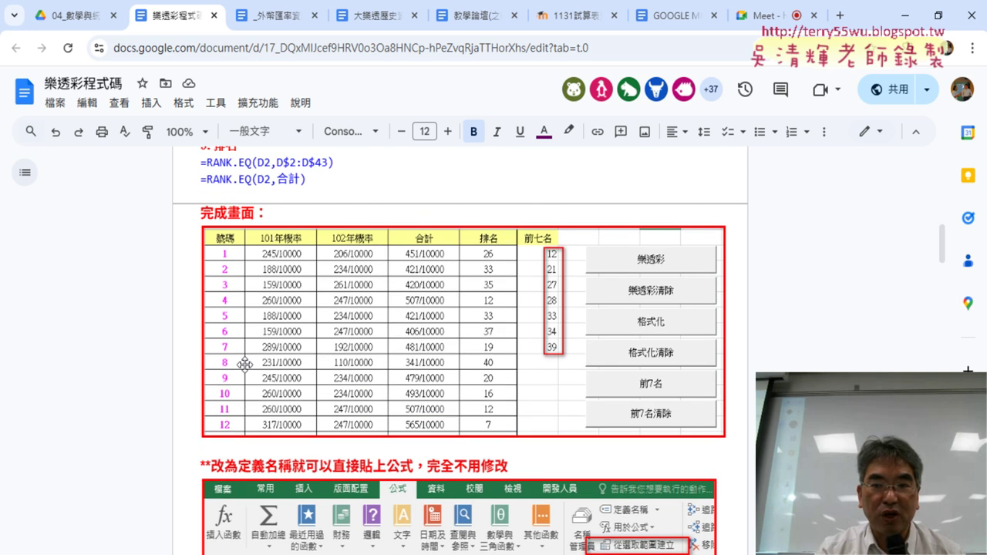